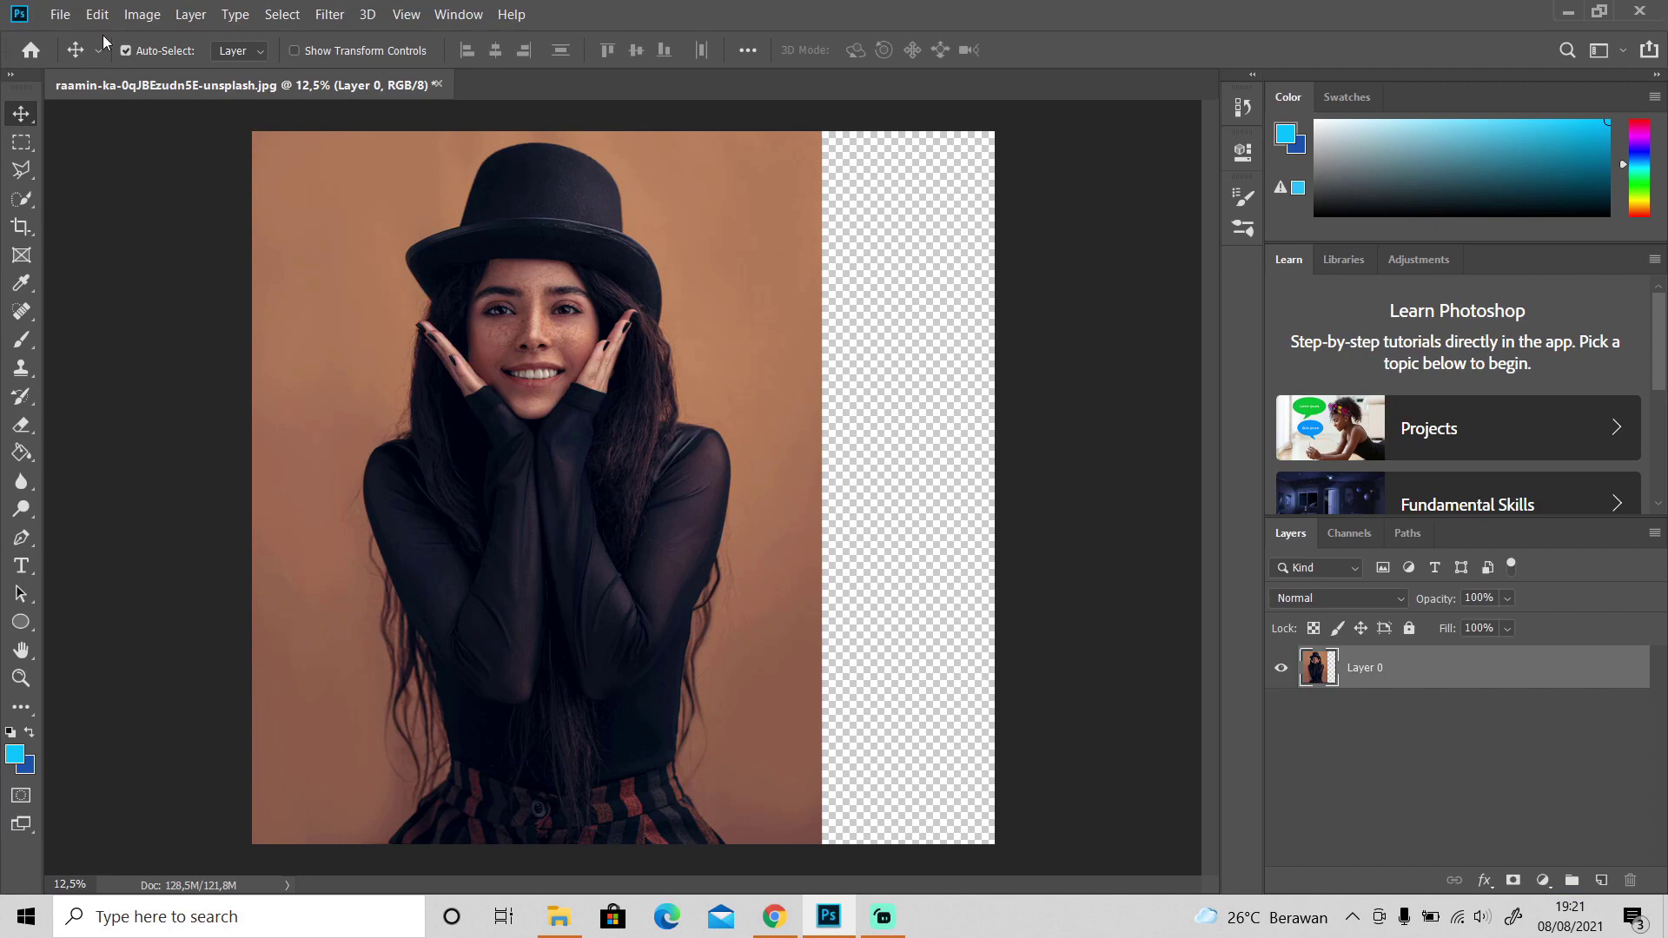
Content-aware scale the portrait's right edge out to fill the transparent canvas area
left_click(97, 15)
left_click(207, 401)
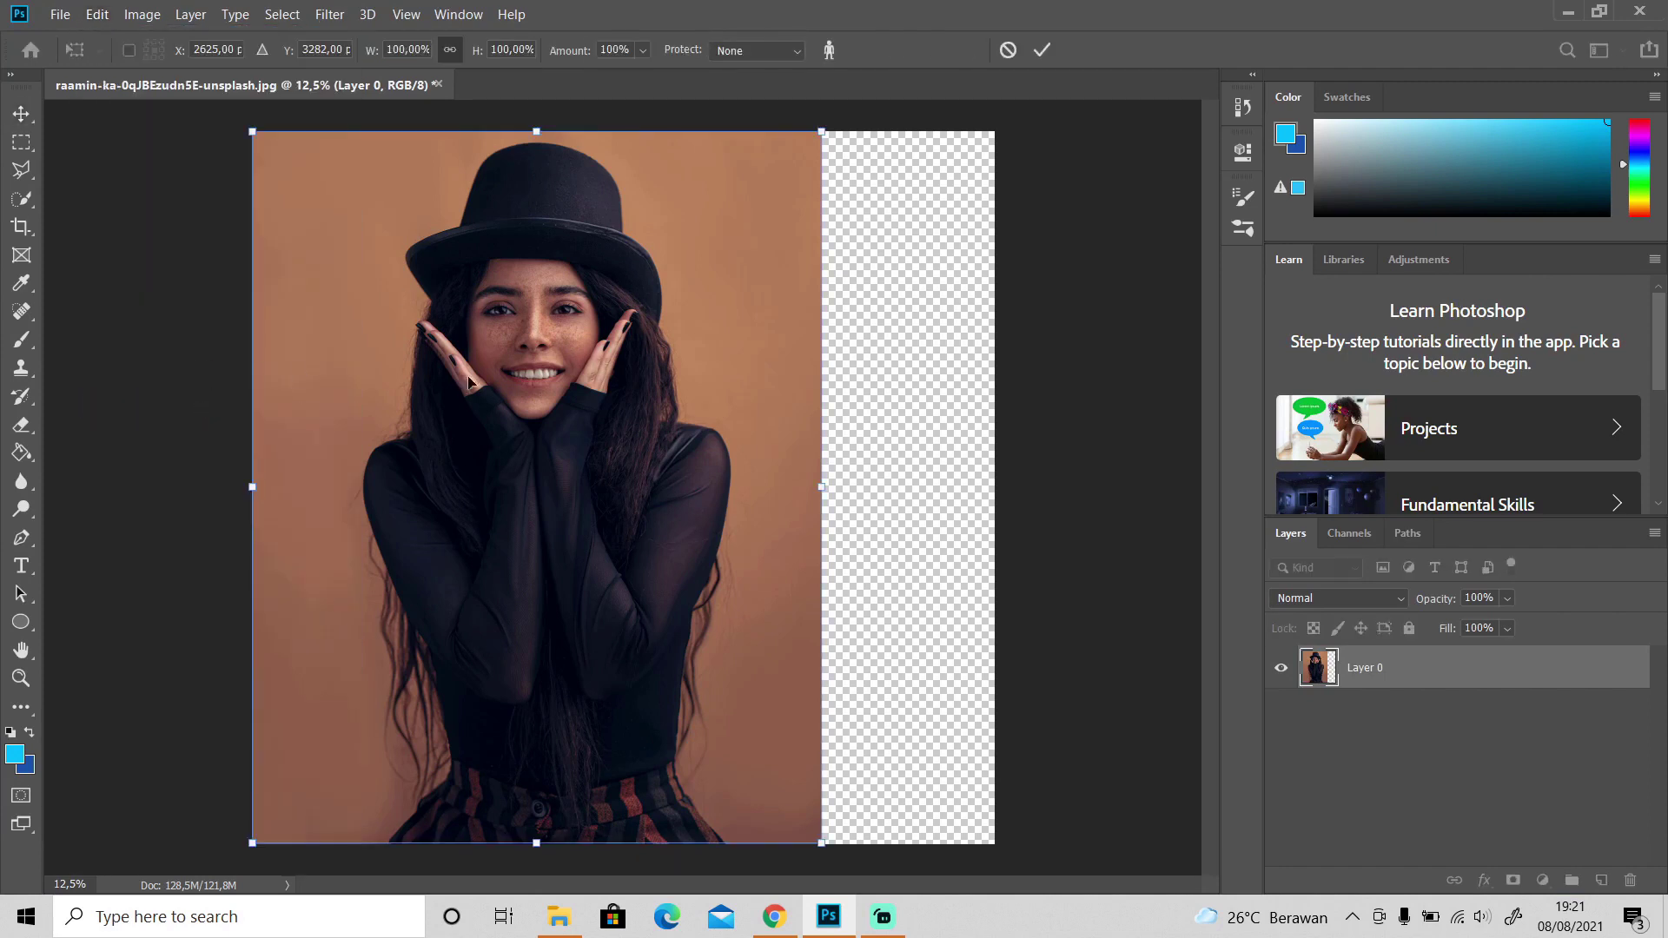
left_click_drag(821, 487, 996, 505)
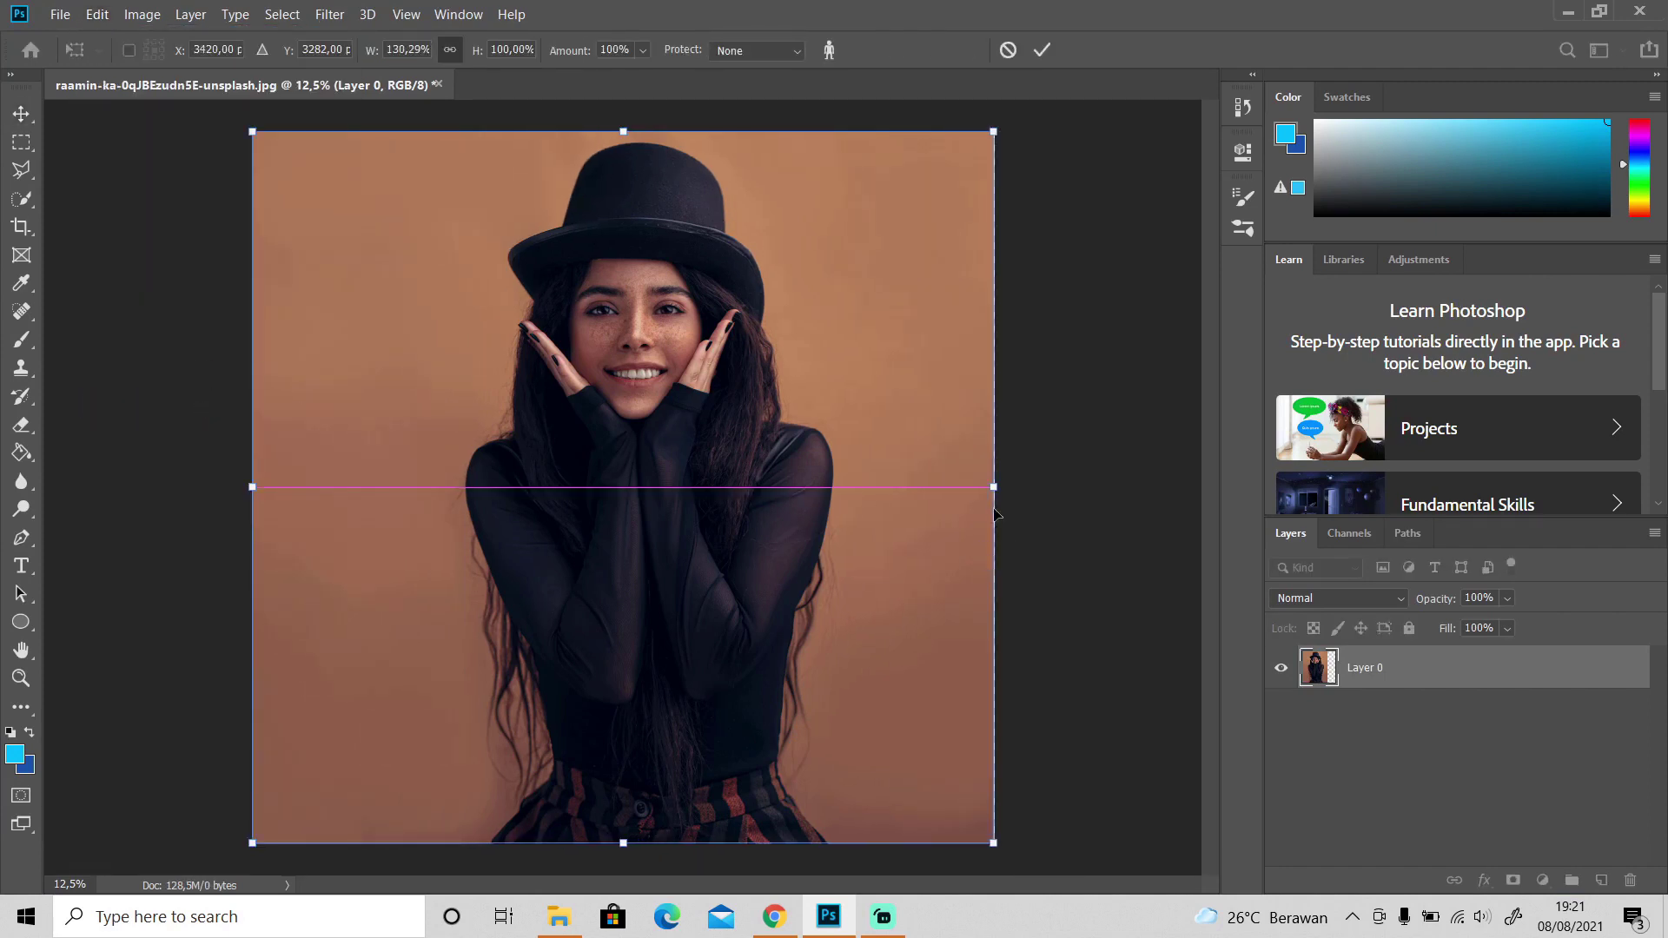
left_click(1041, 49)
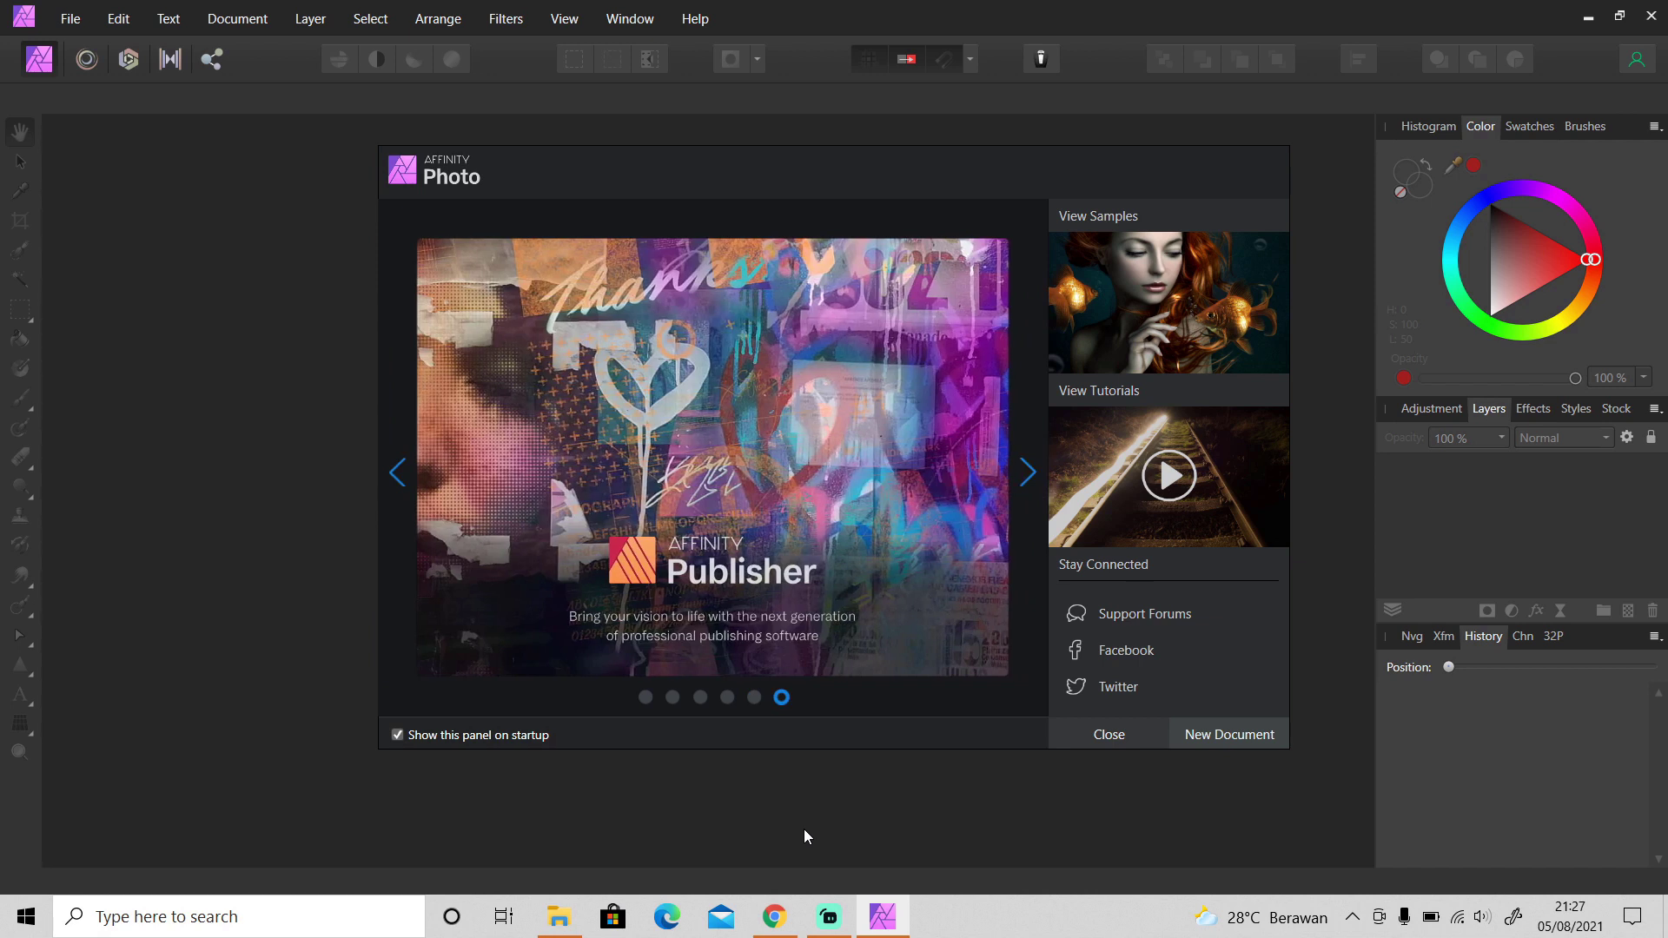
Drag the raamin-ka portrait from Downloads into Affinity Photo and open it as a document
left_click(558, 916)
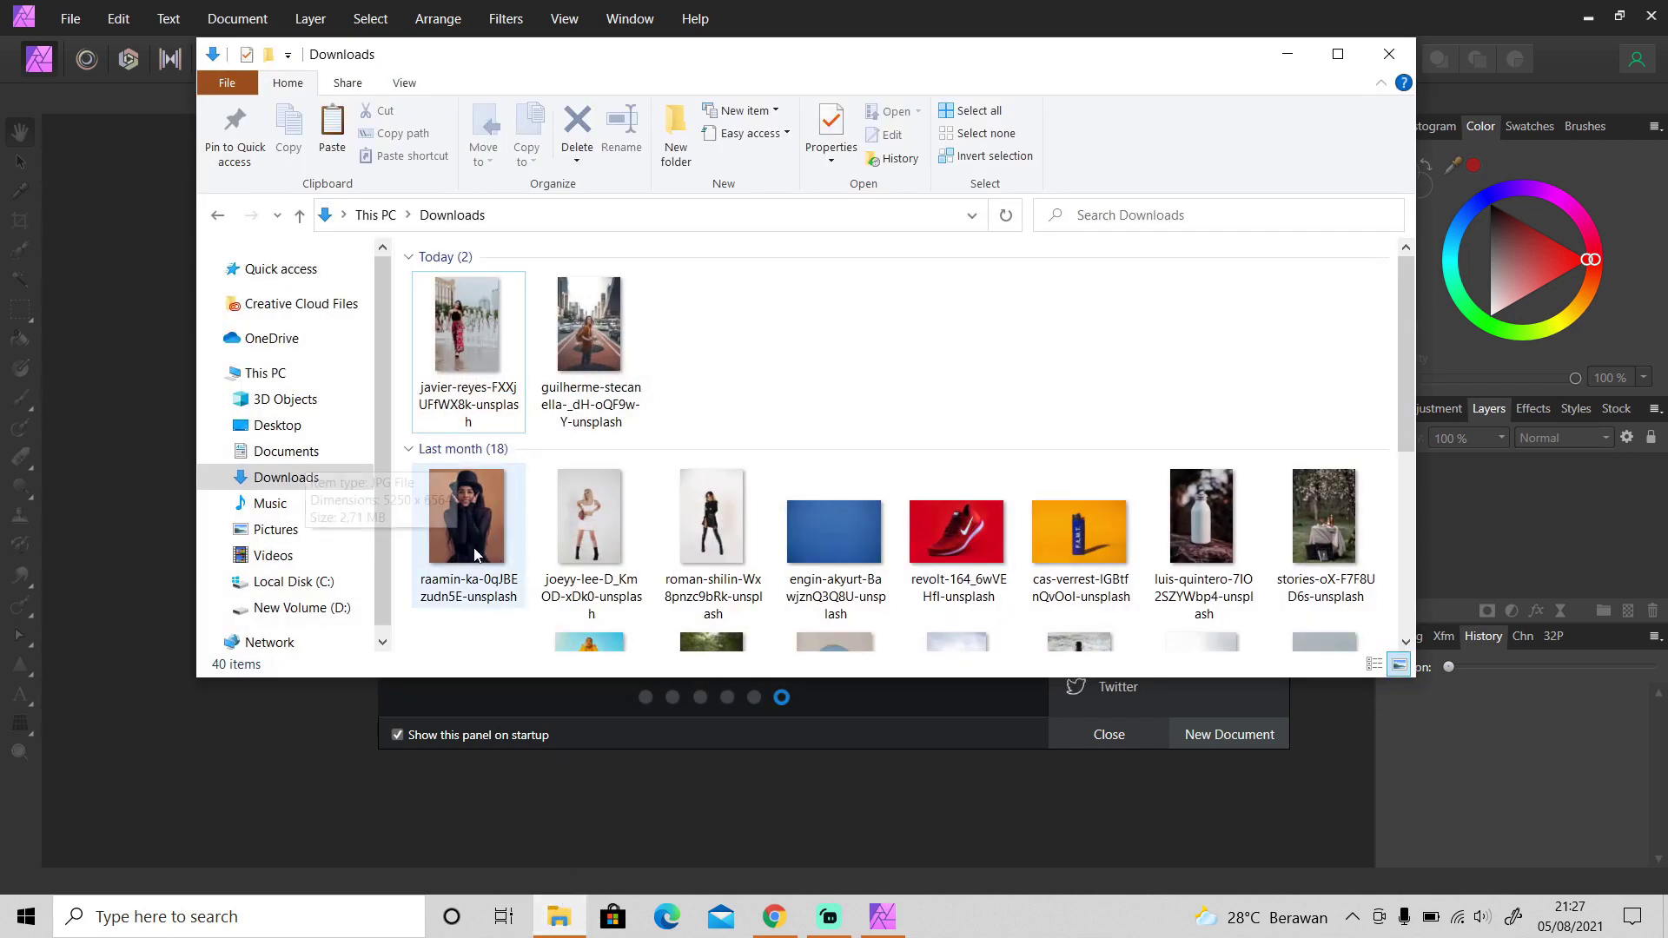
mouse_move(500, 553)
left_mouse_down()
mouse_move(1438, 791)
mouse_move(1490, 779)
left_mouse_up()
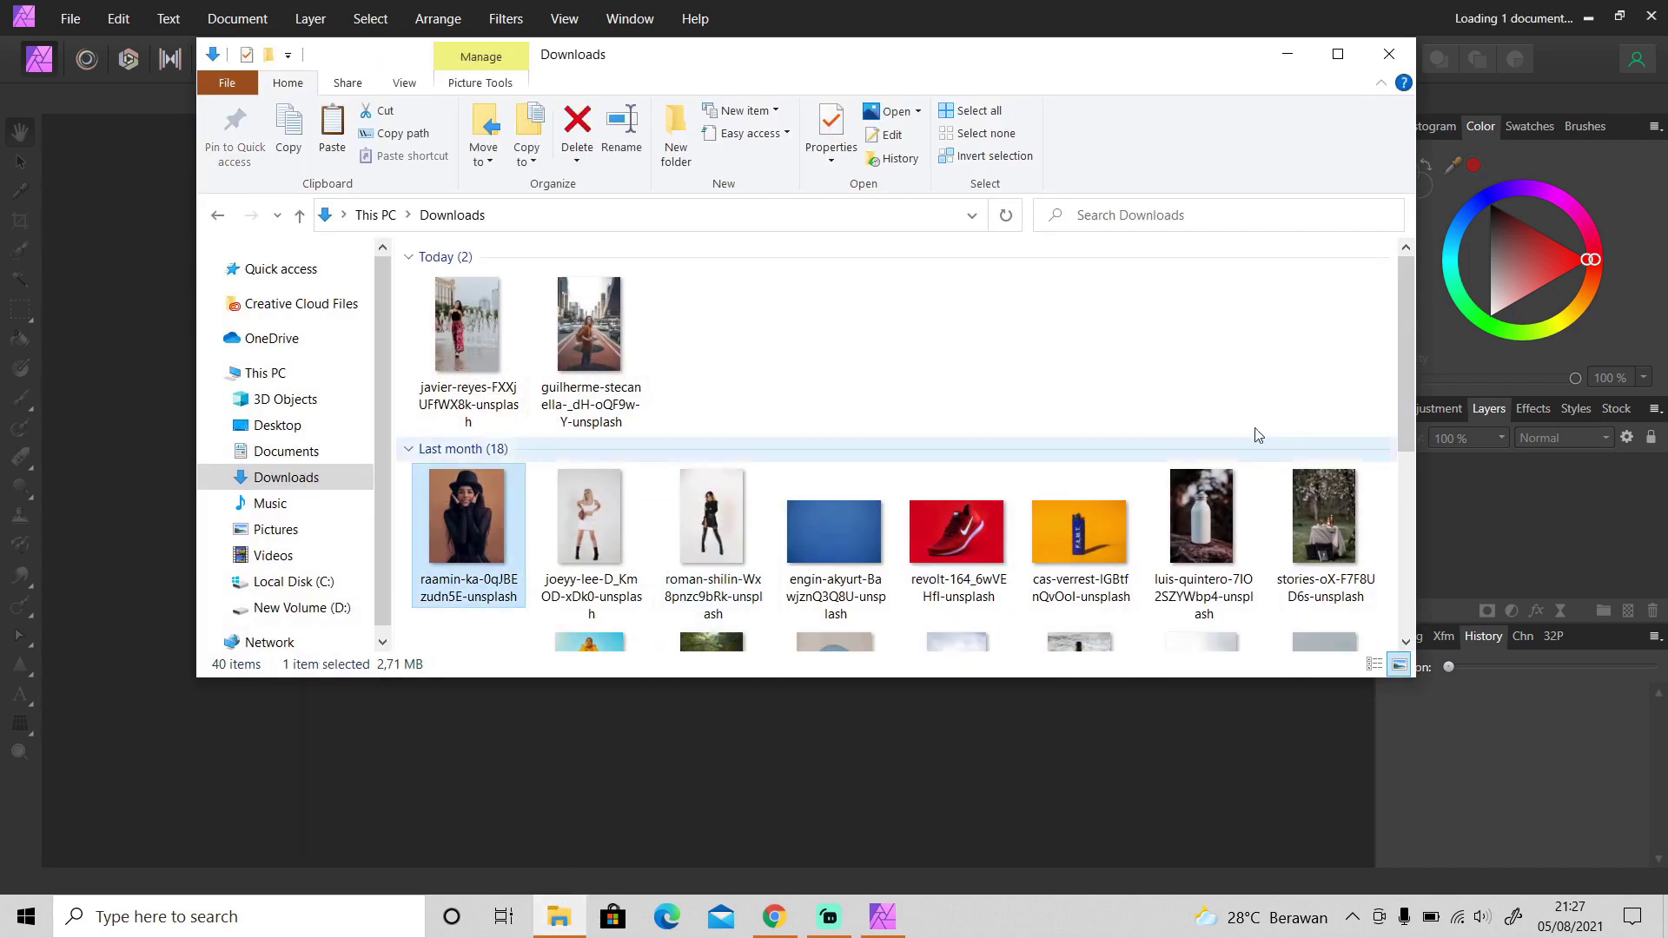
left_click(1049, 18)
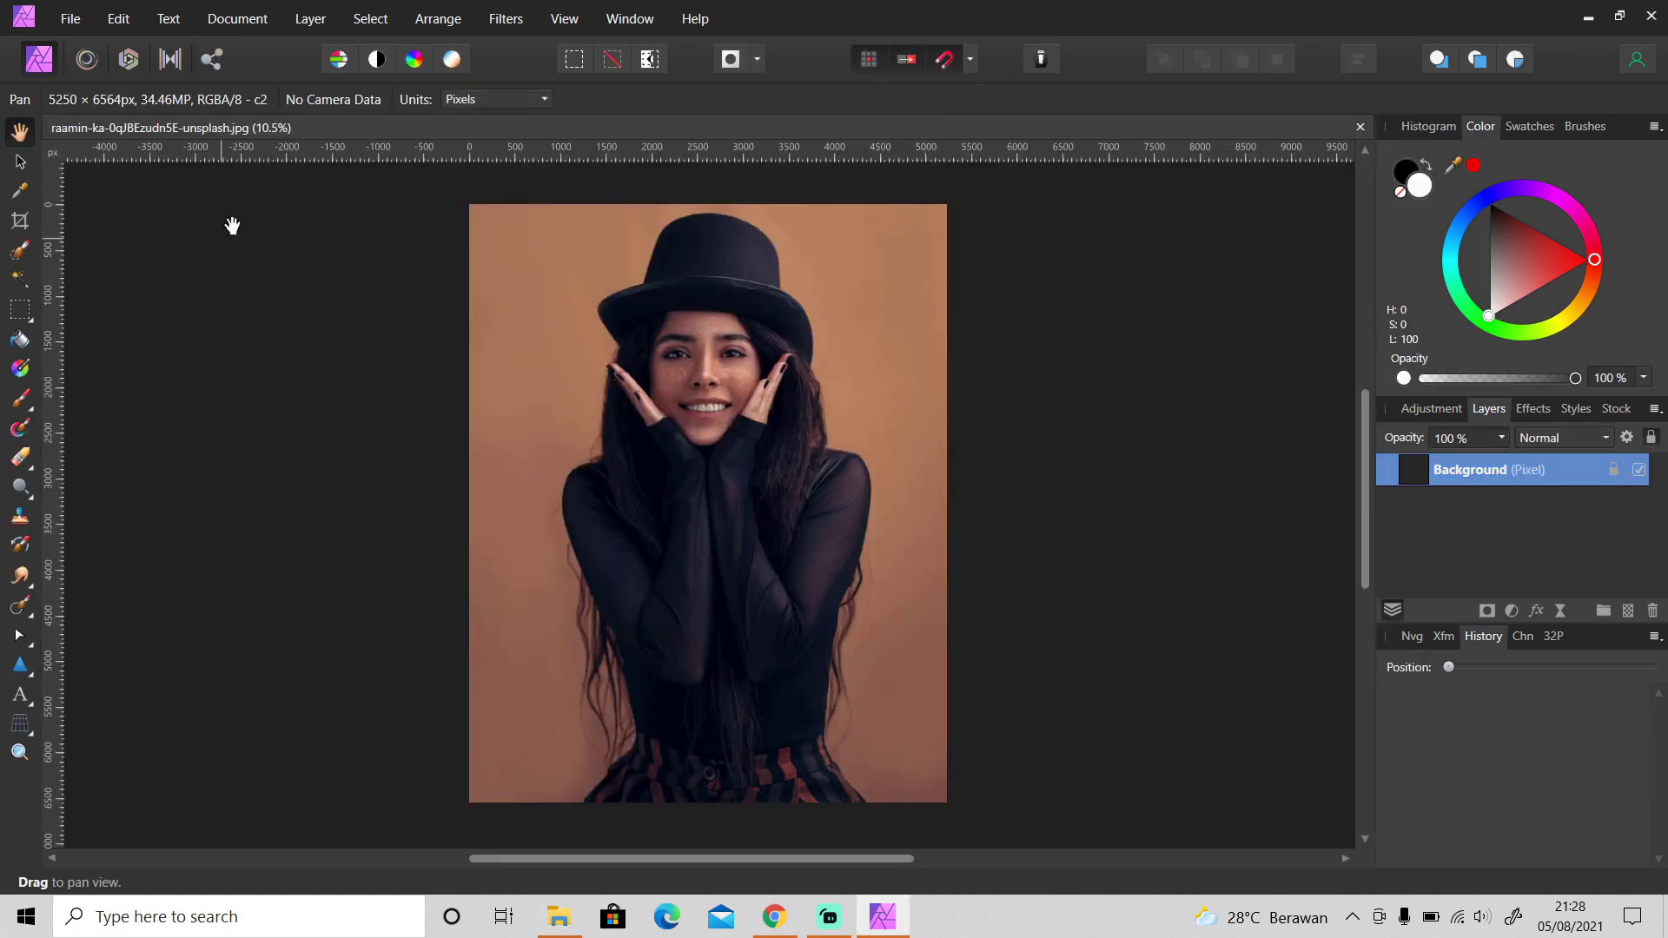
Resize the canvas to 6000 px wide with width and height unlinked, photo anchored left
left_click(241, 20)
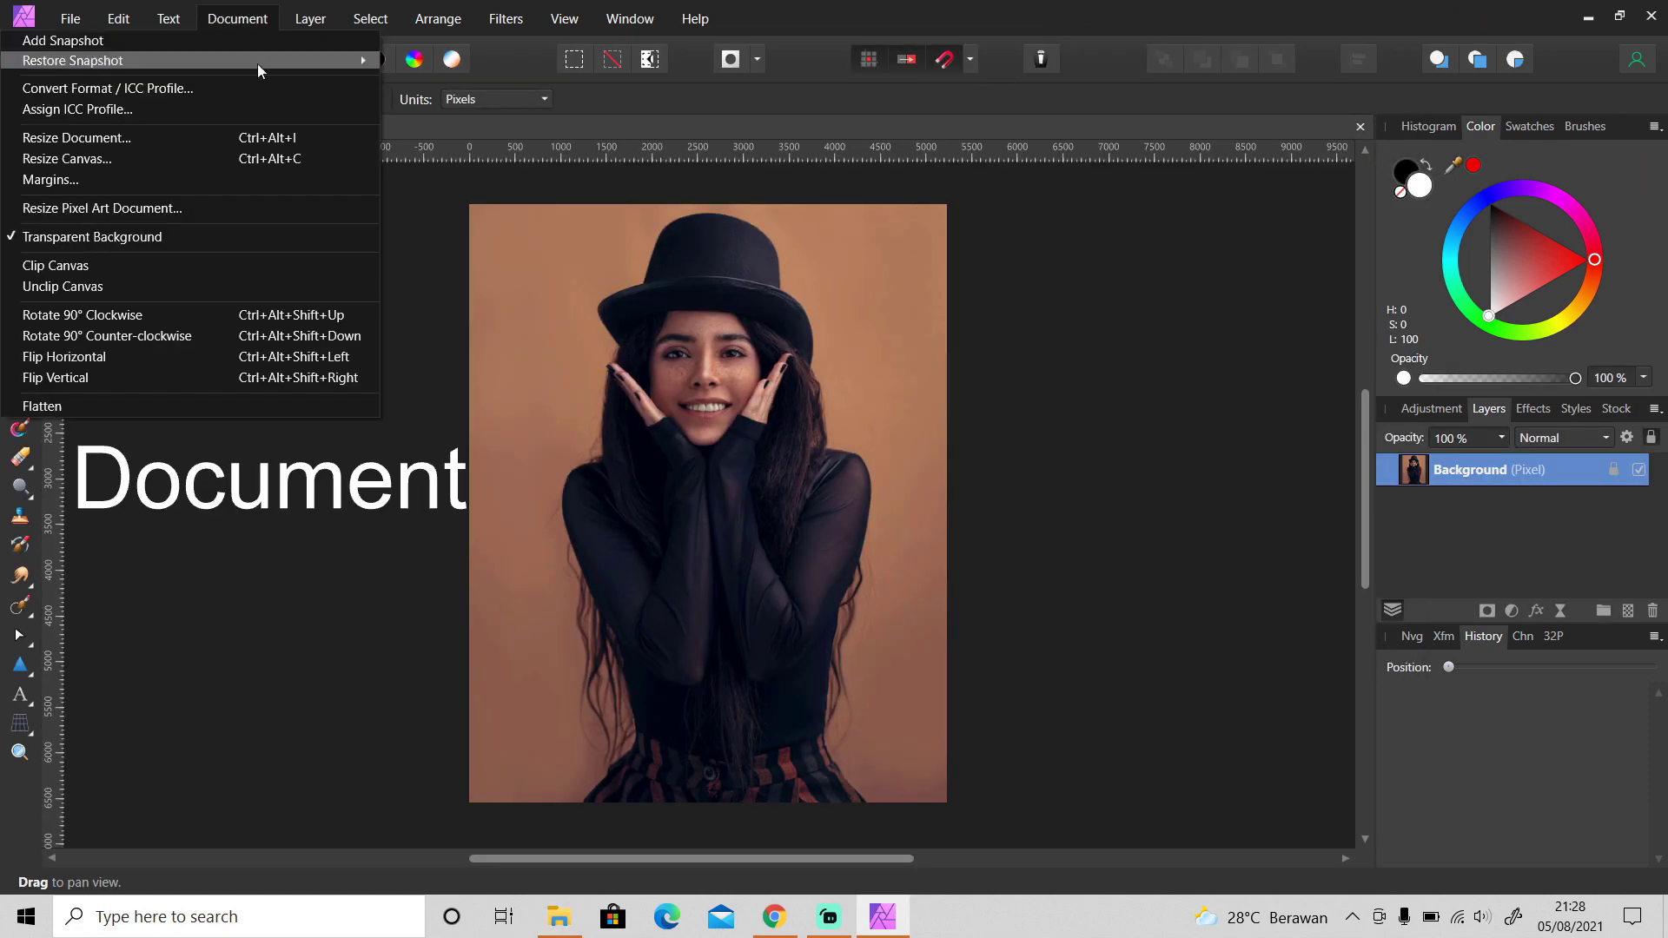
left_click(287, 161)
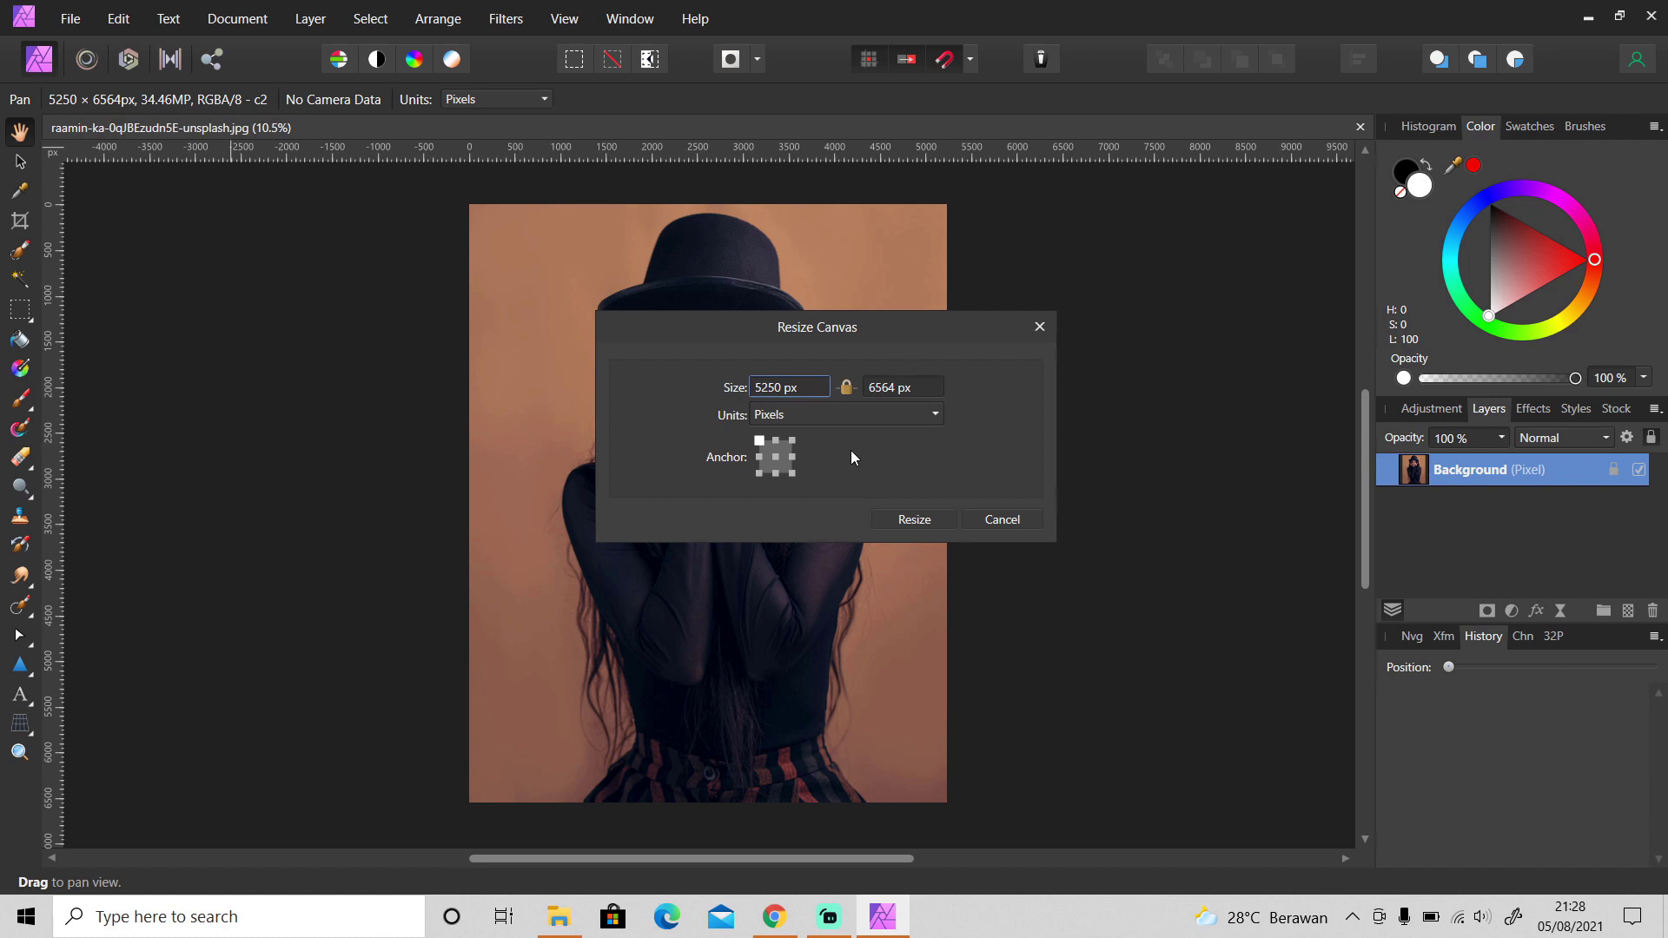
left_click(849, 393)
left_click(781, 395)
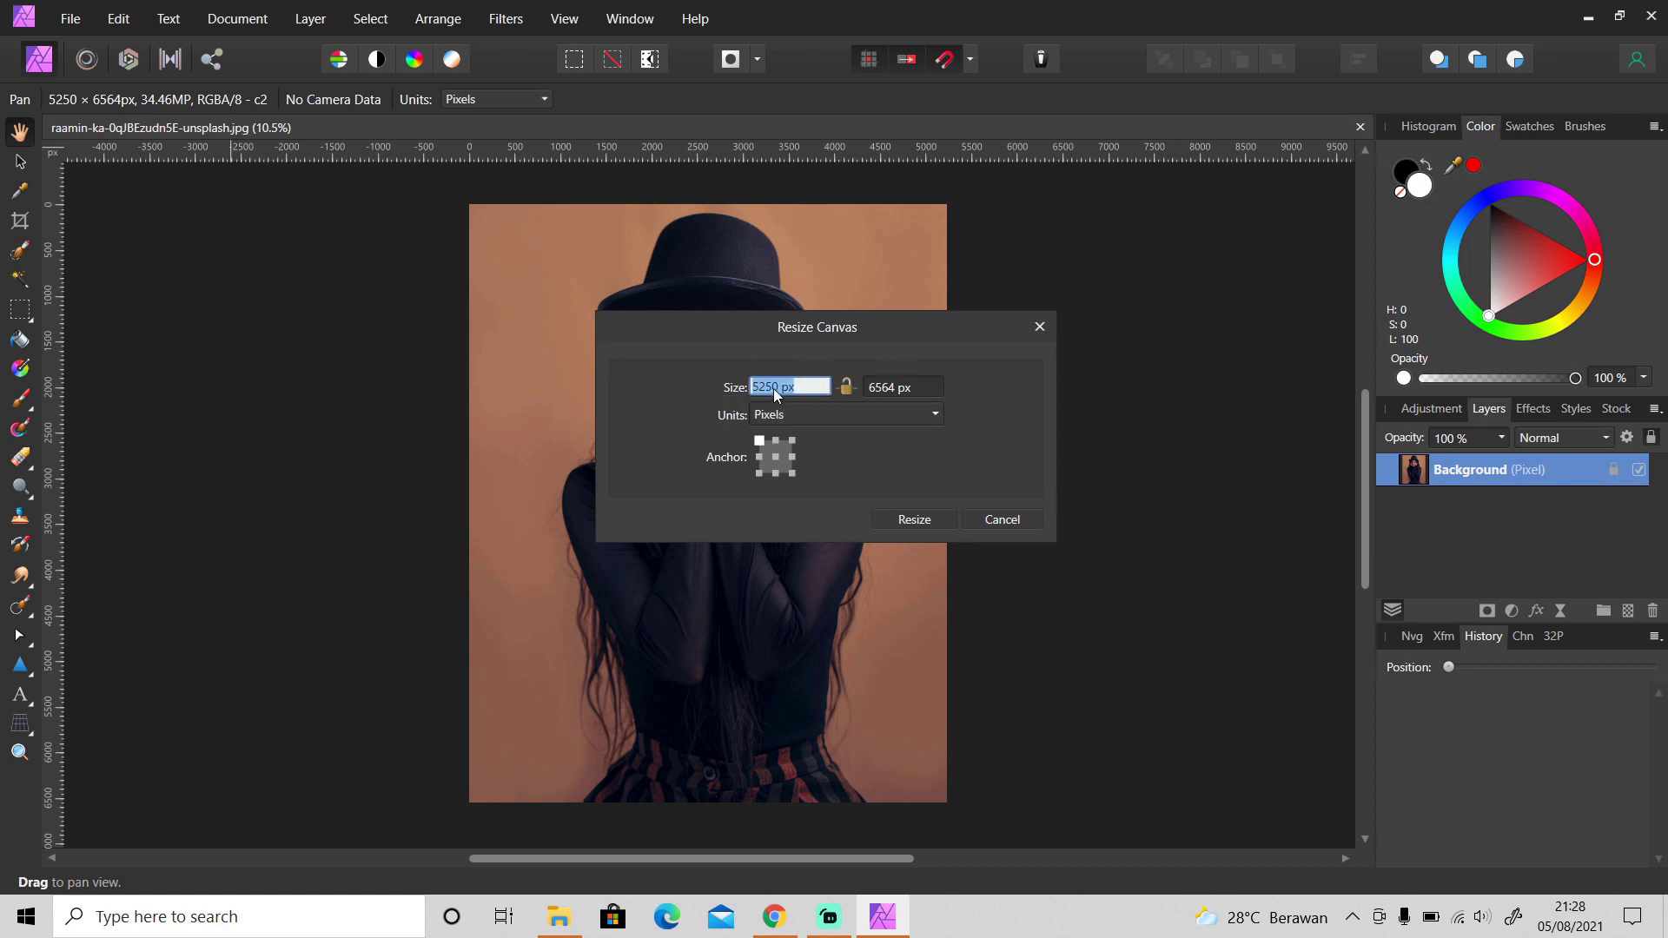
type("6000")
key("Tab")
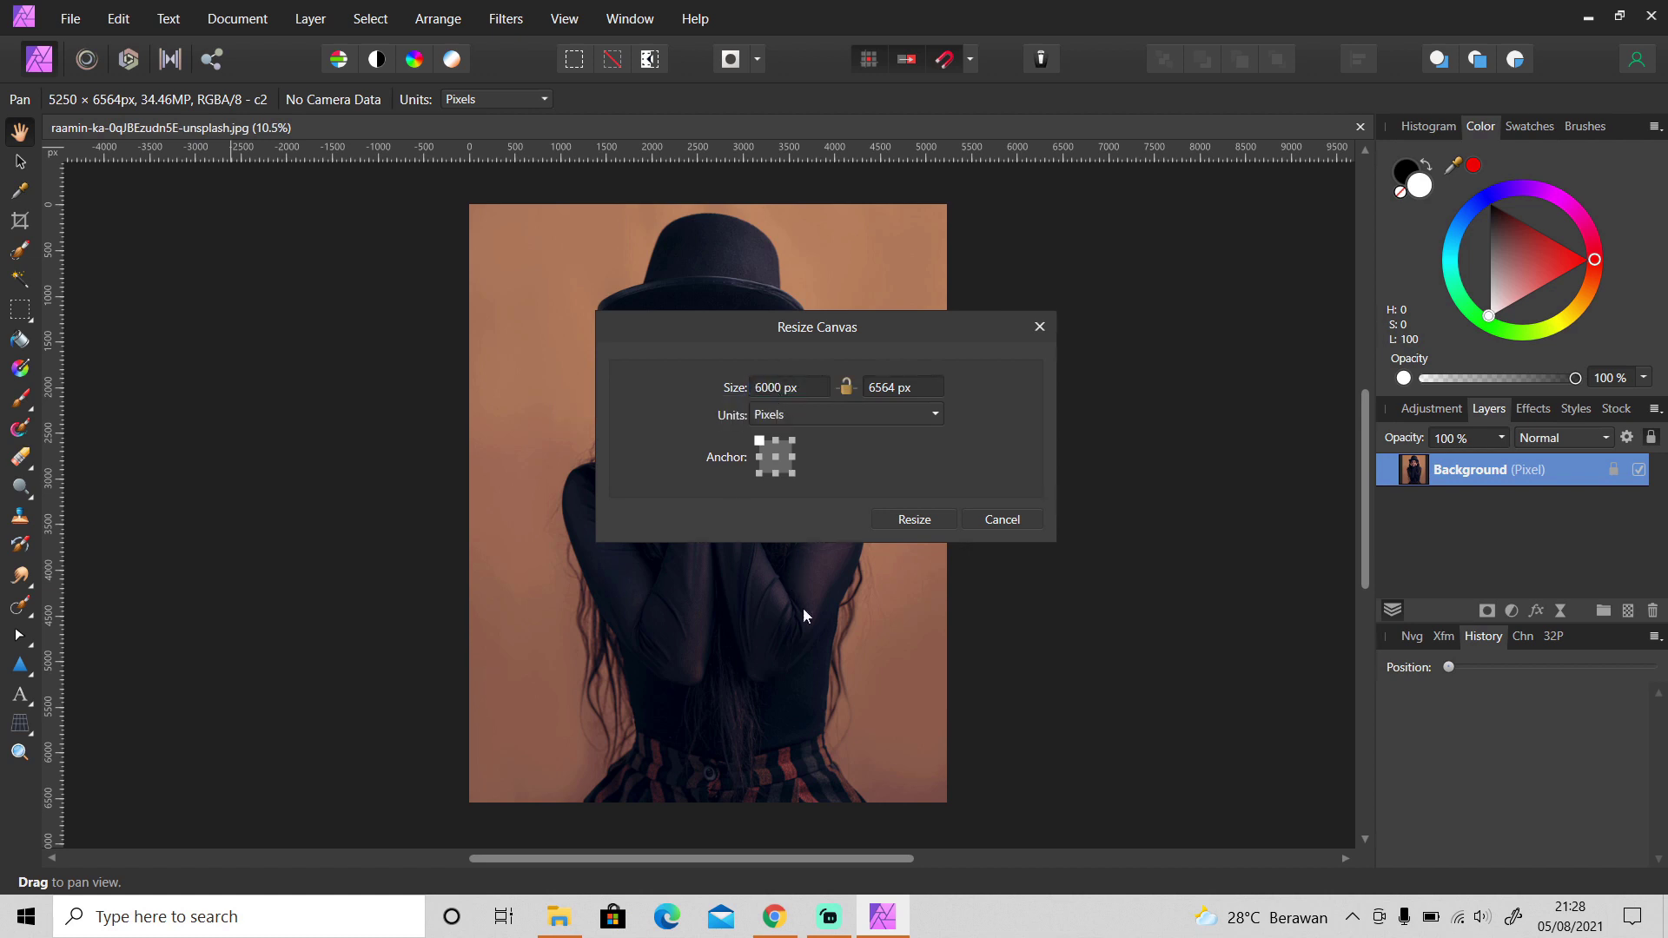
left_click(931, 524)
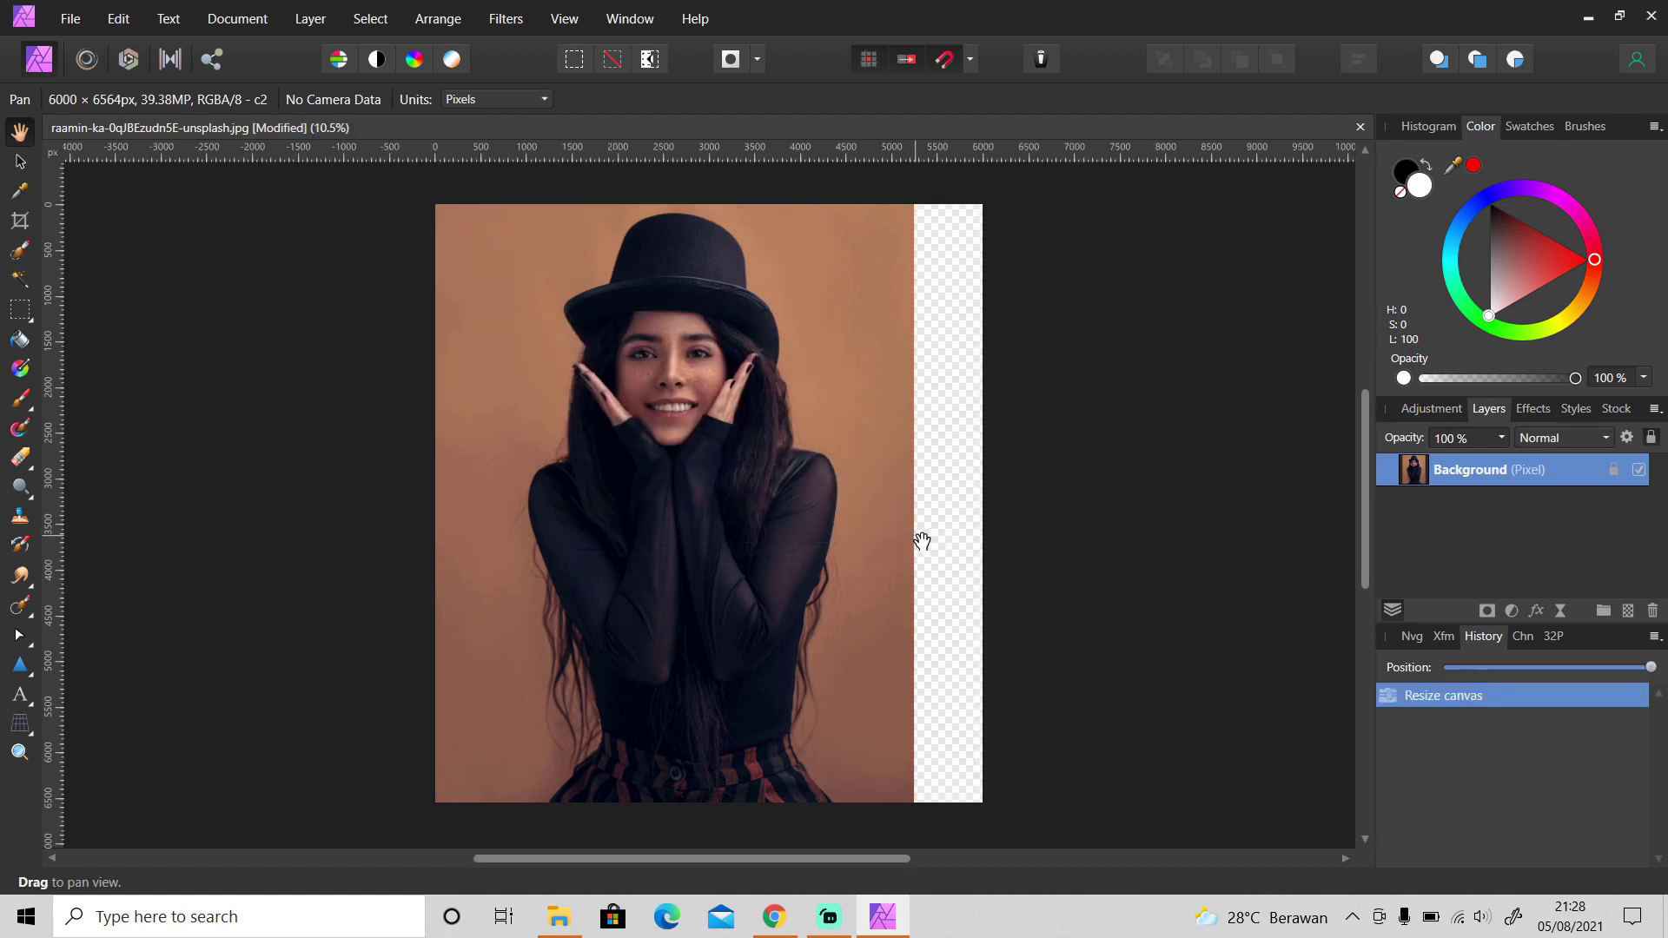
left_click(247, 21)
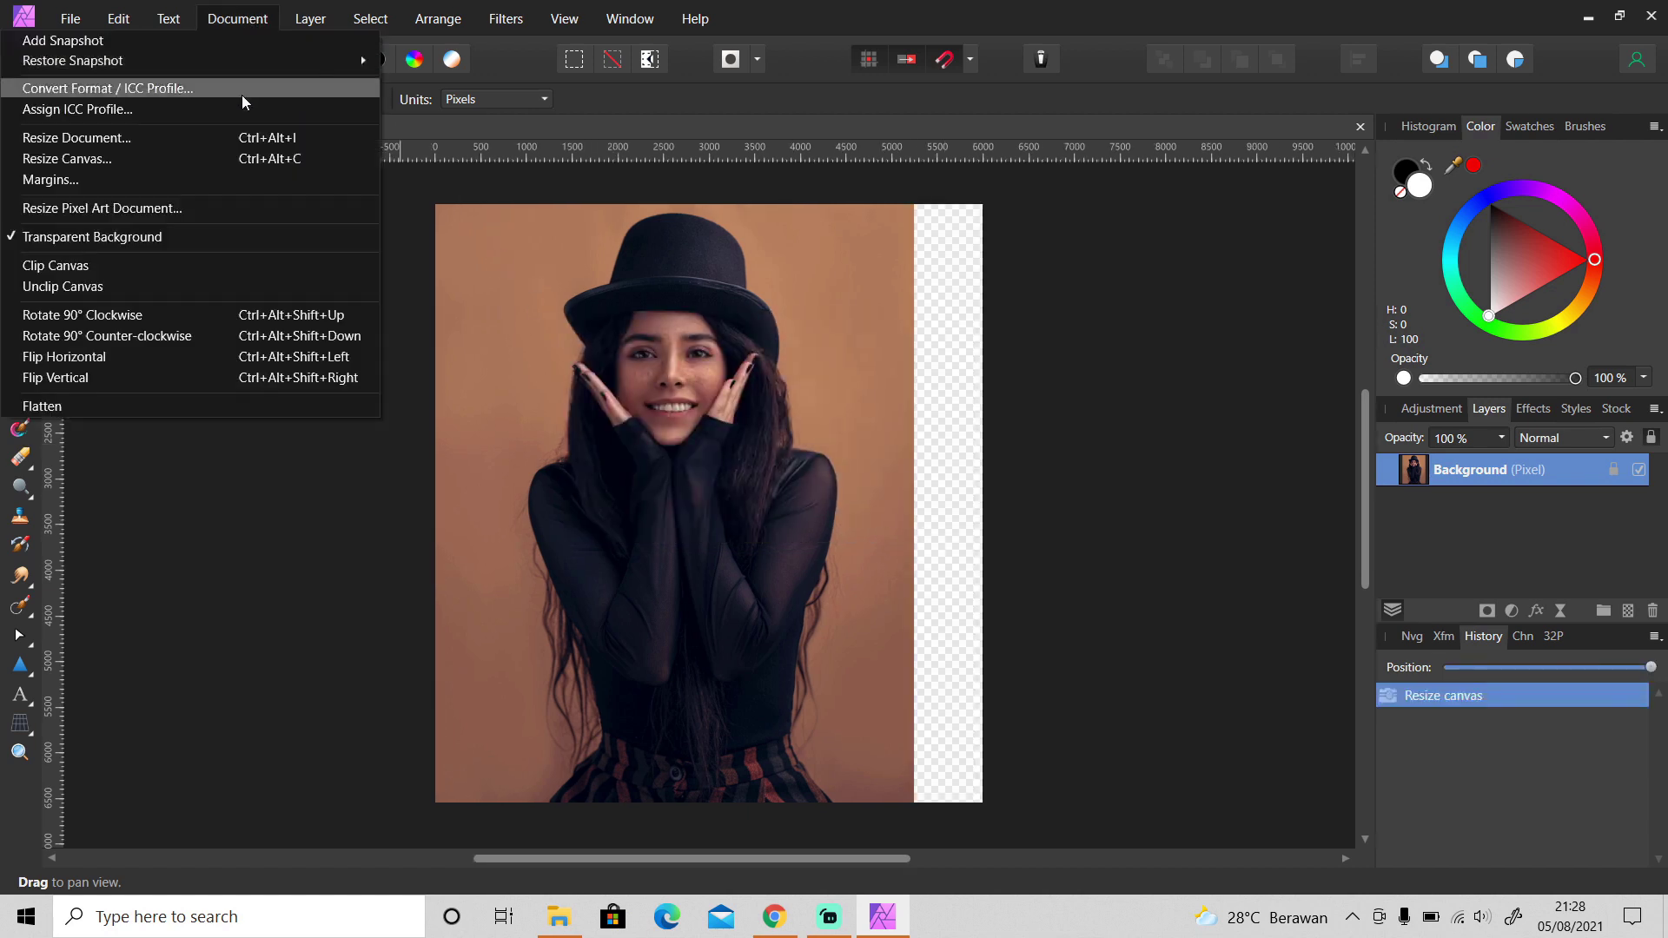
left_click(247, 139)
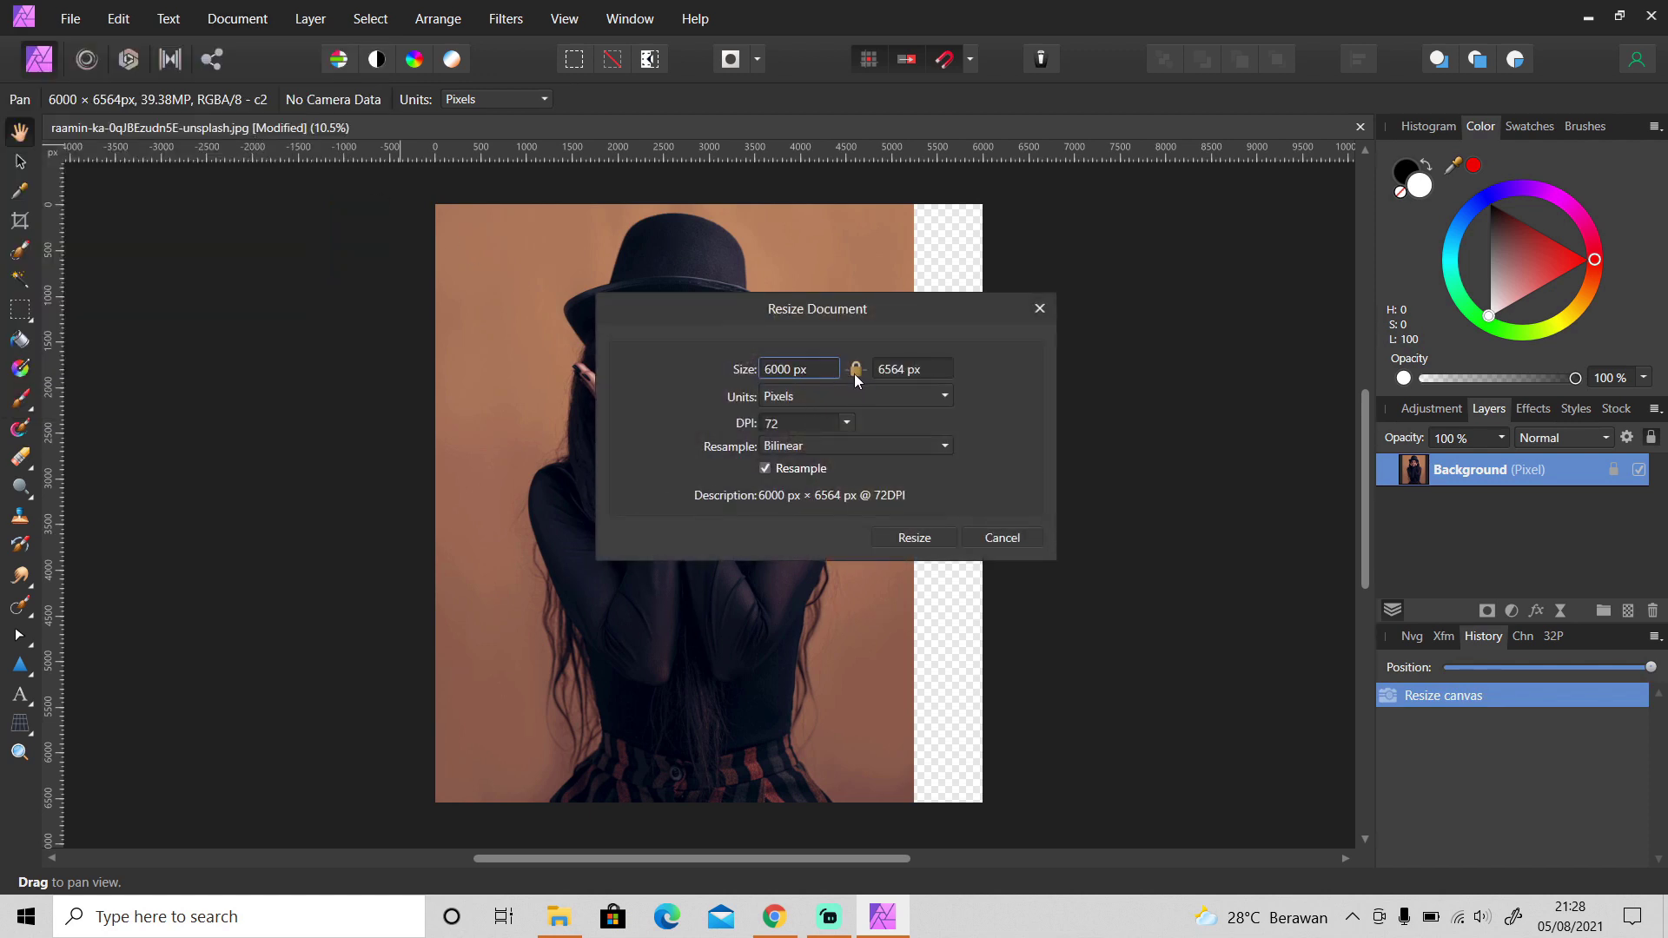
triple_click(789, 370)
type("8000")
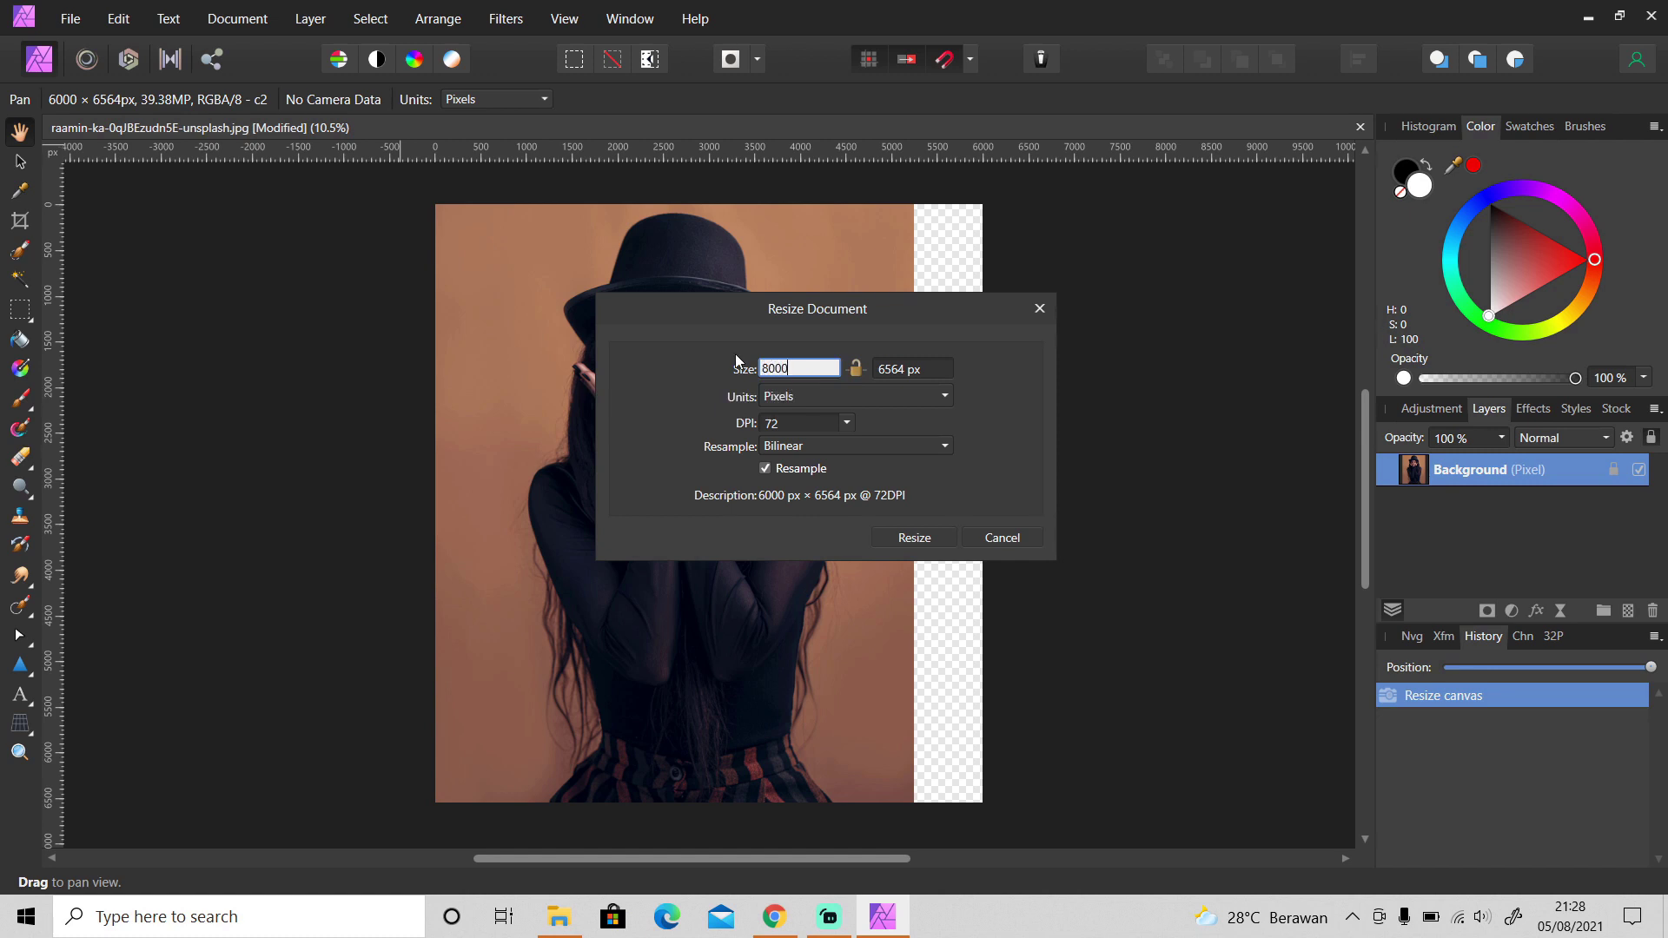
key("Return")
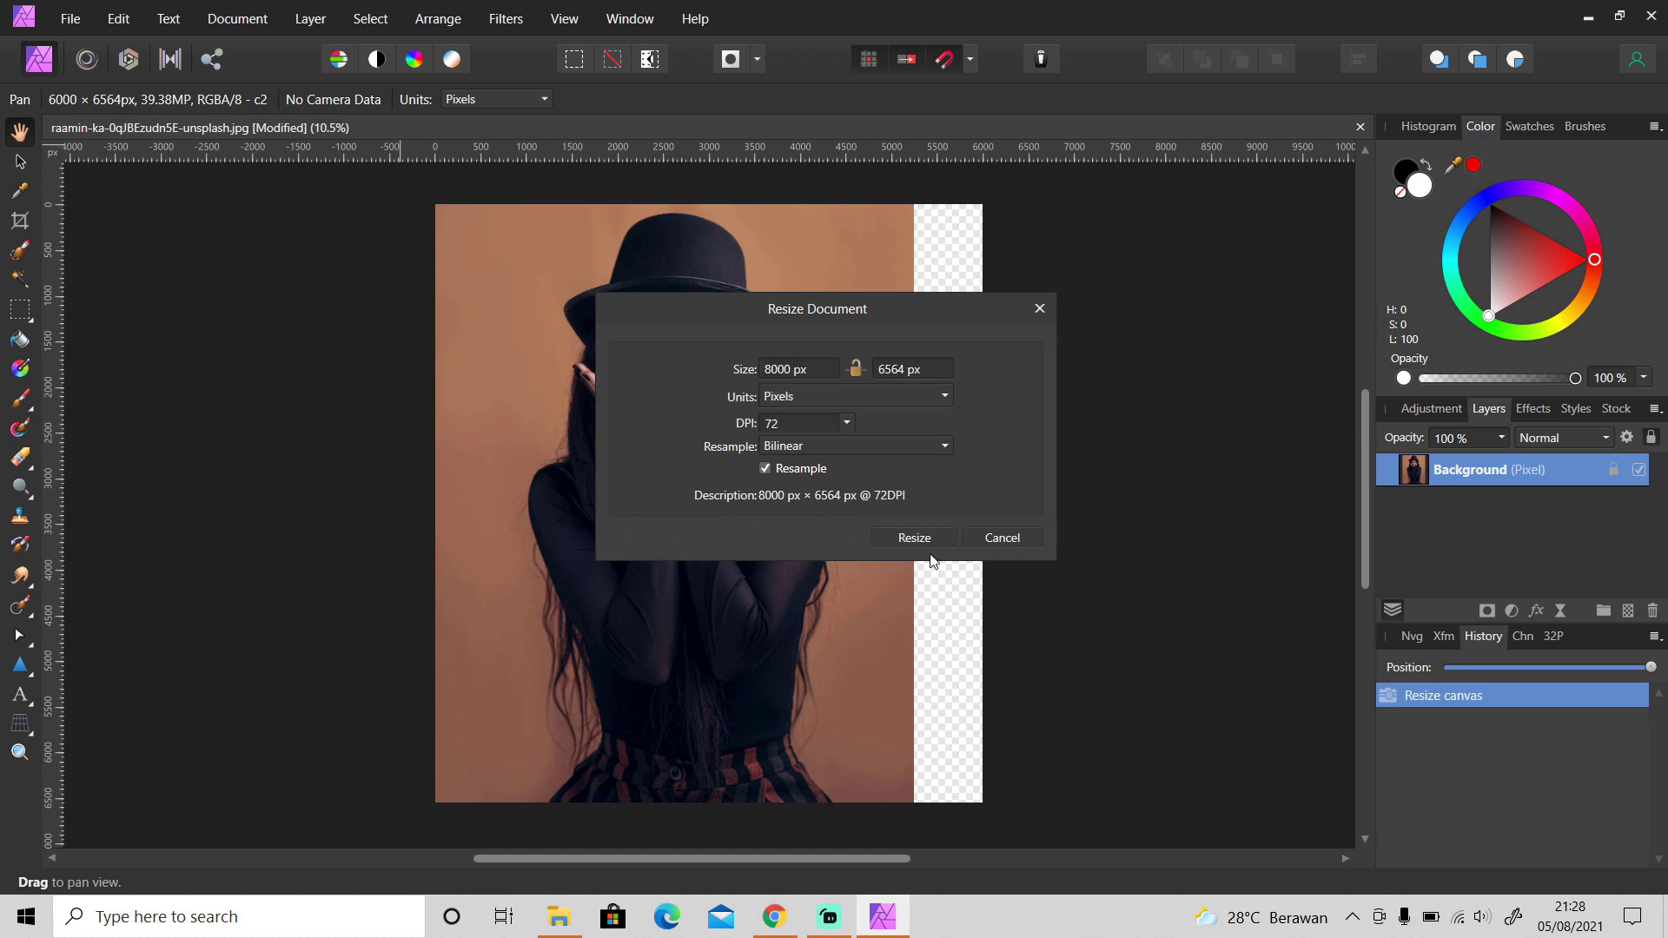
left_click(914, 538)
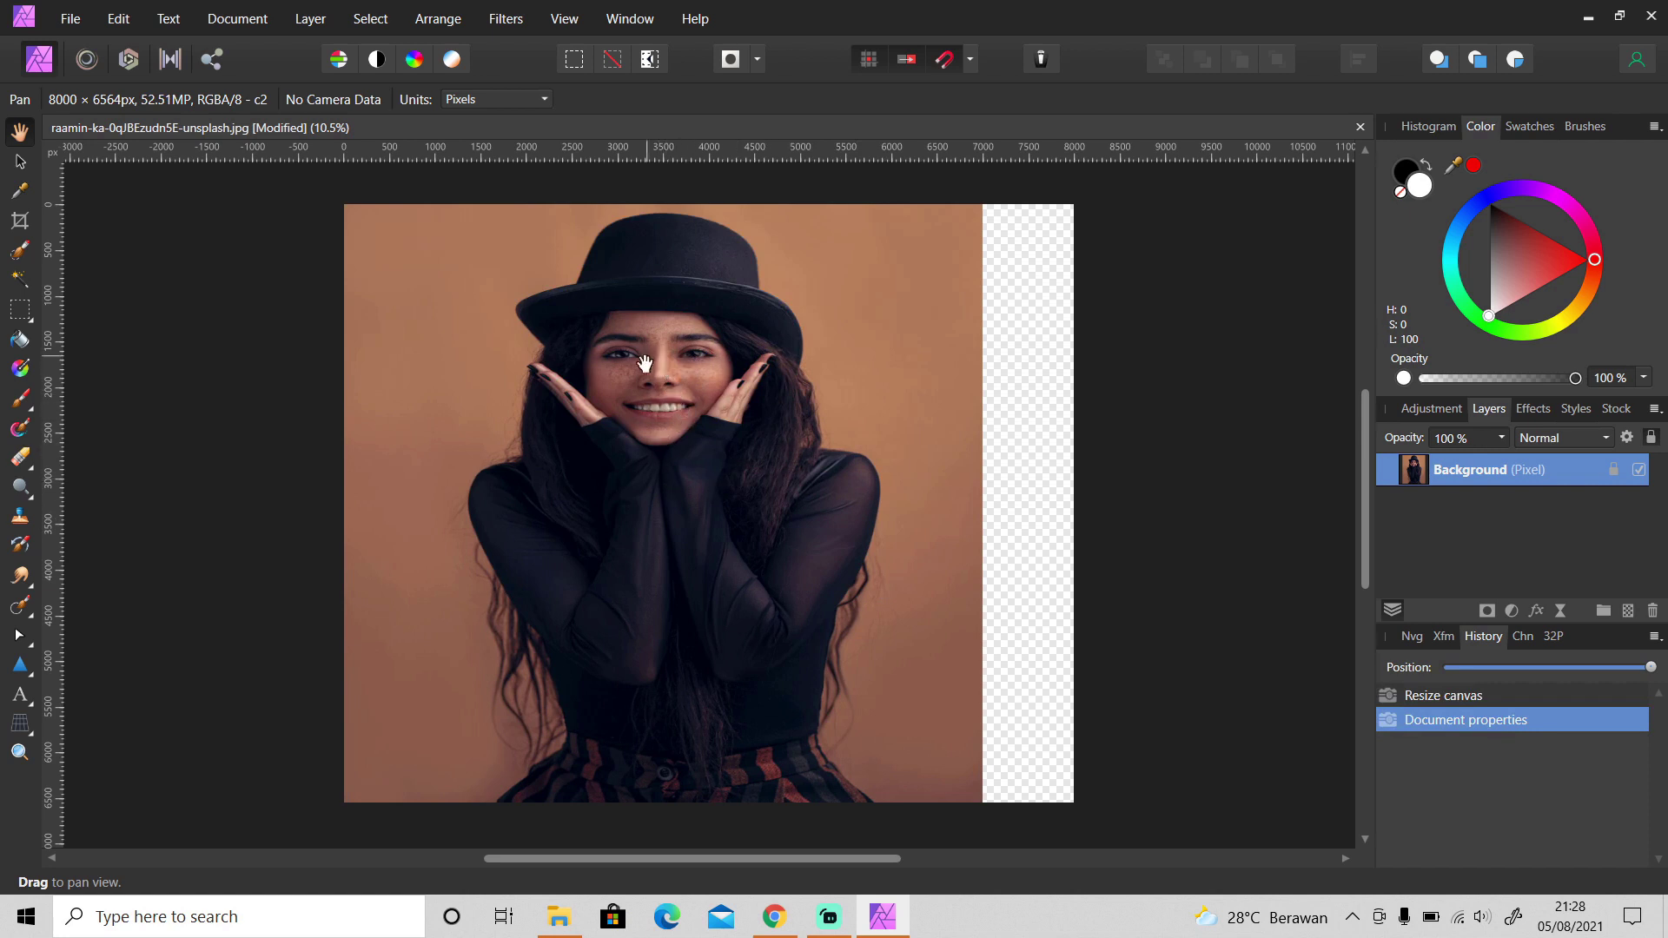
key("ctrl+z")
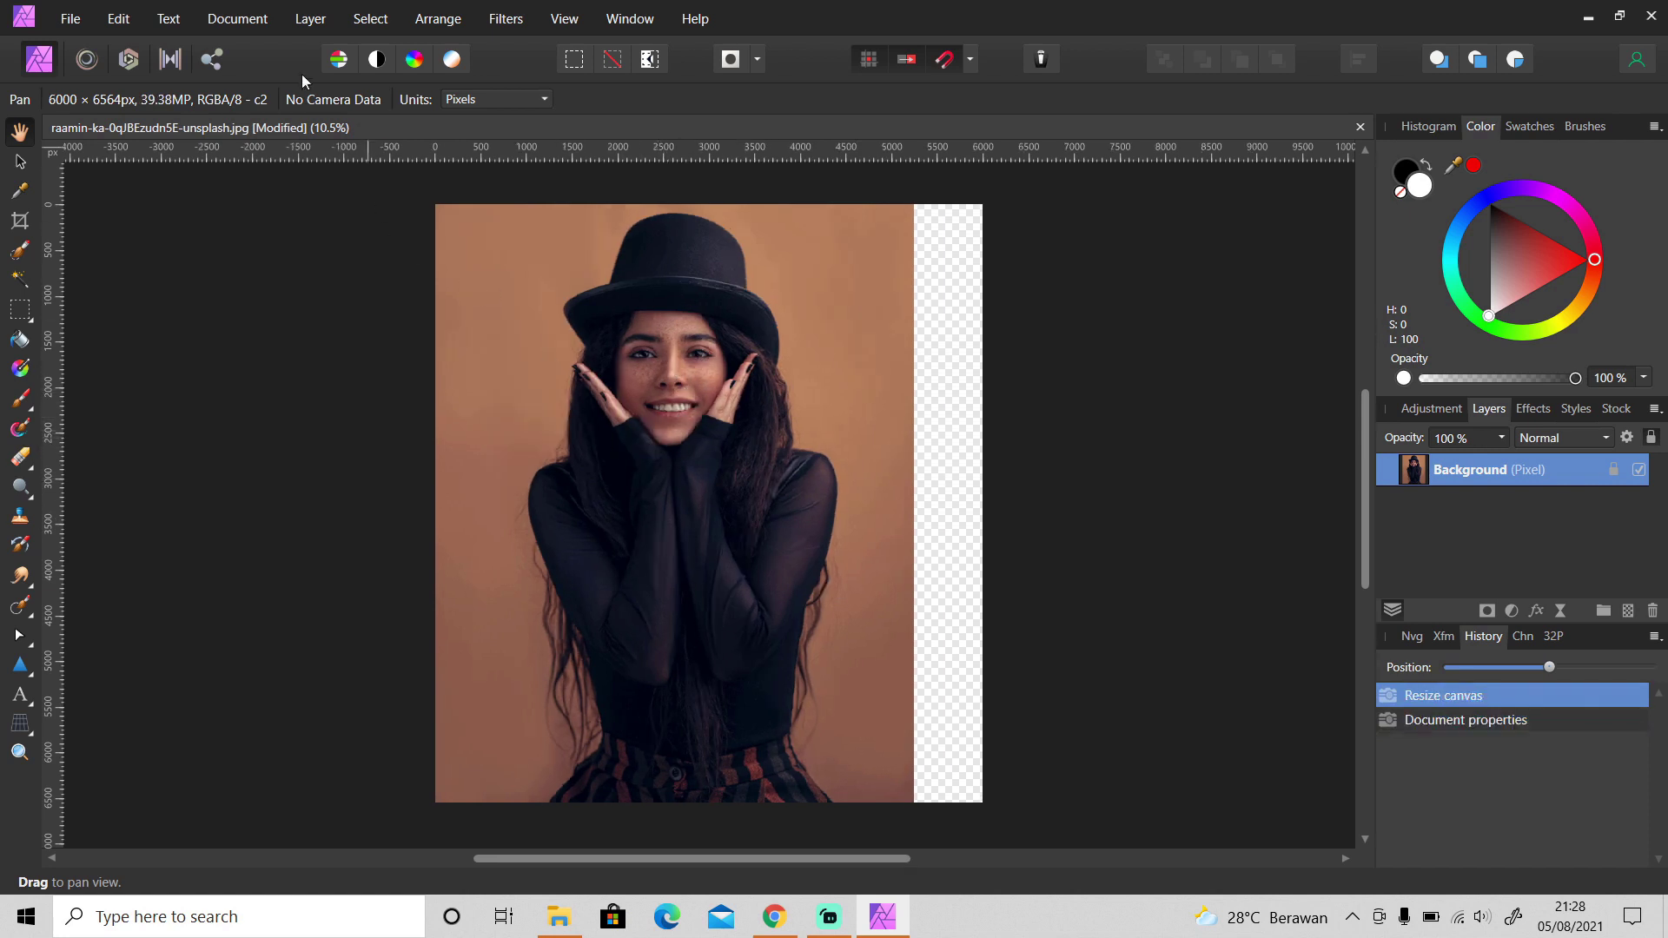
Unlock the Background layer and nudge the photo within the widened canvas
left_click(241, 21)
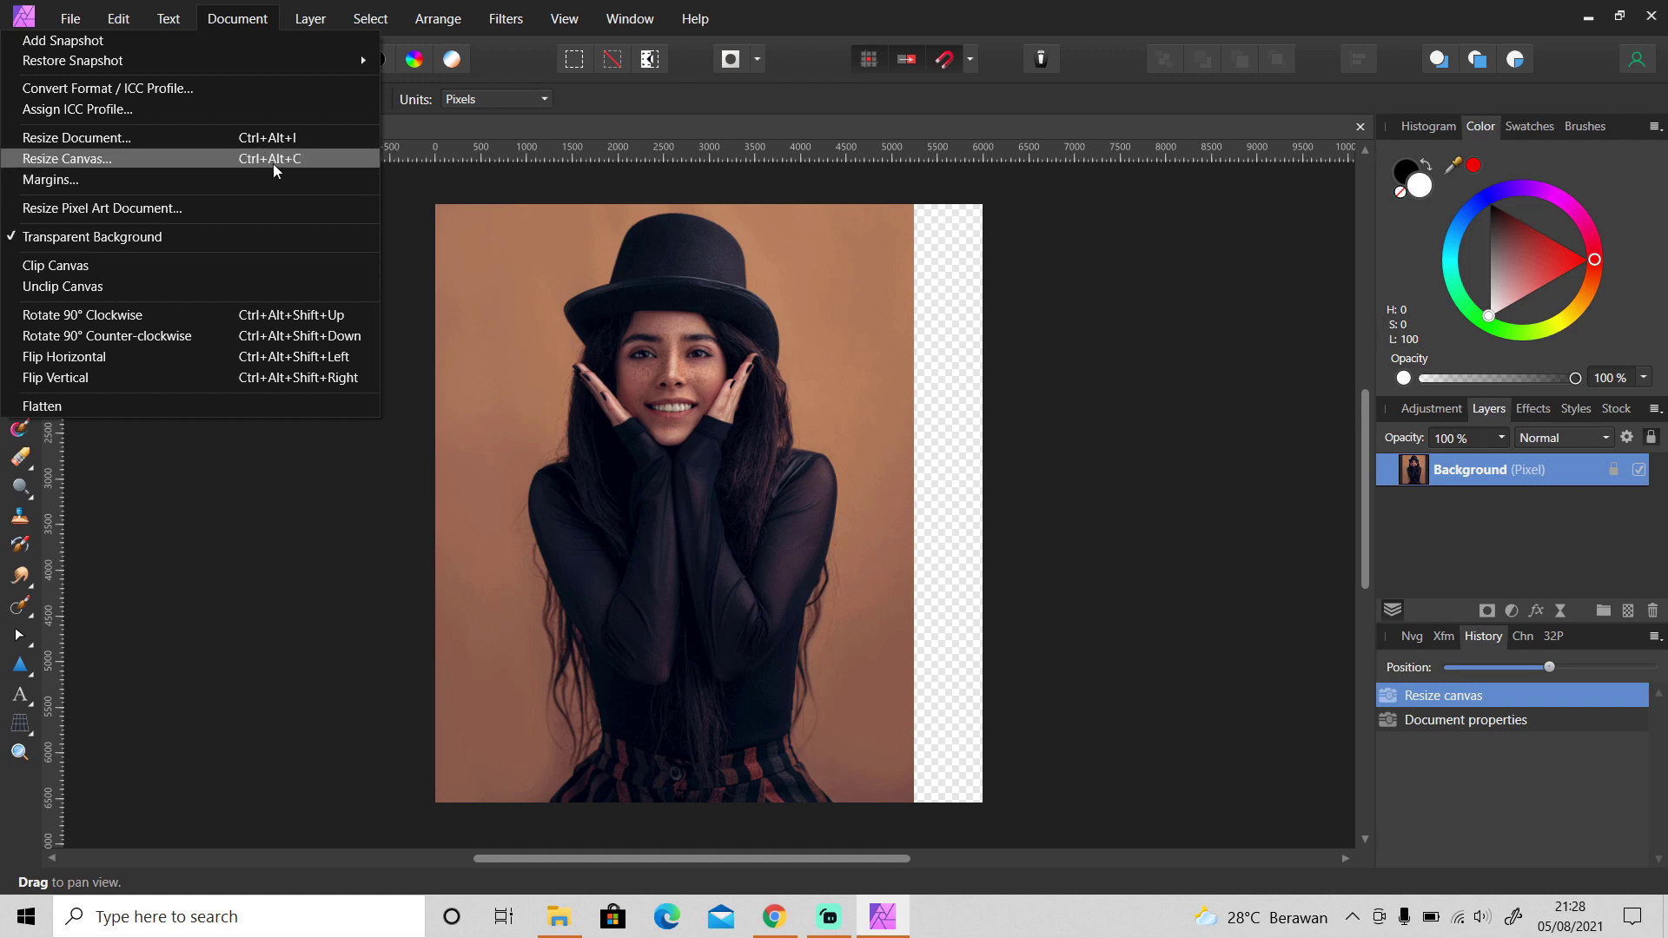
left_click(810, 26)
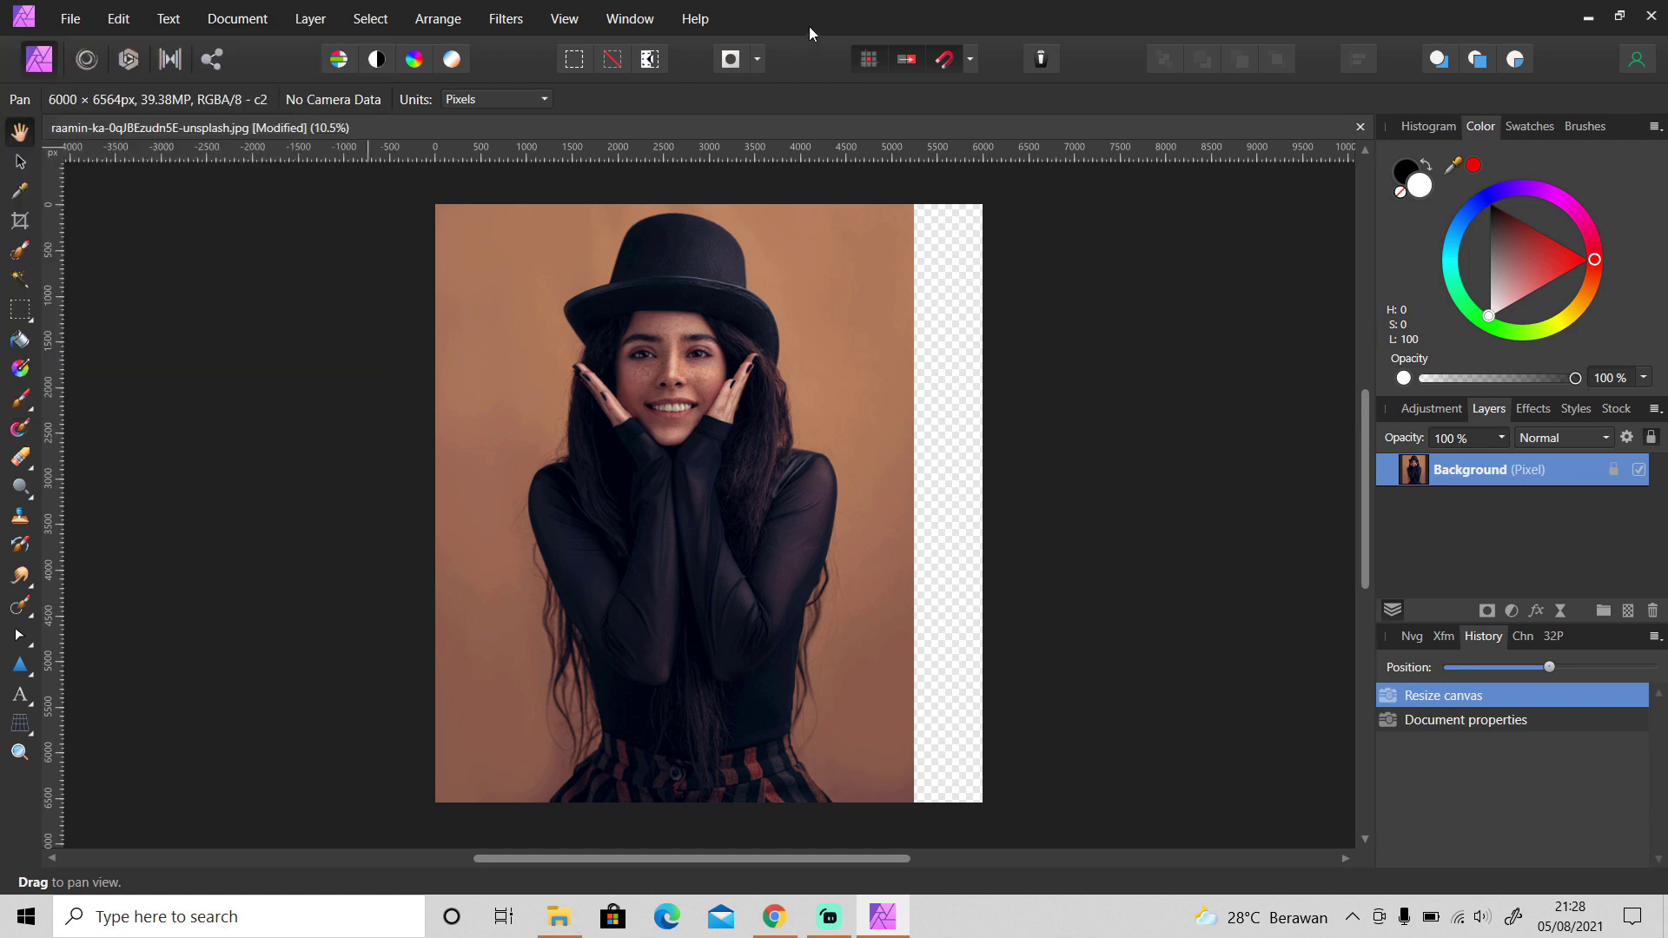
left_click(1613, 472)
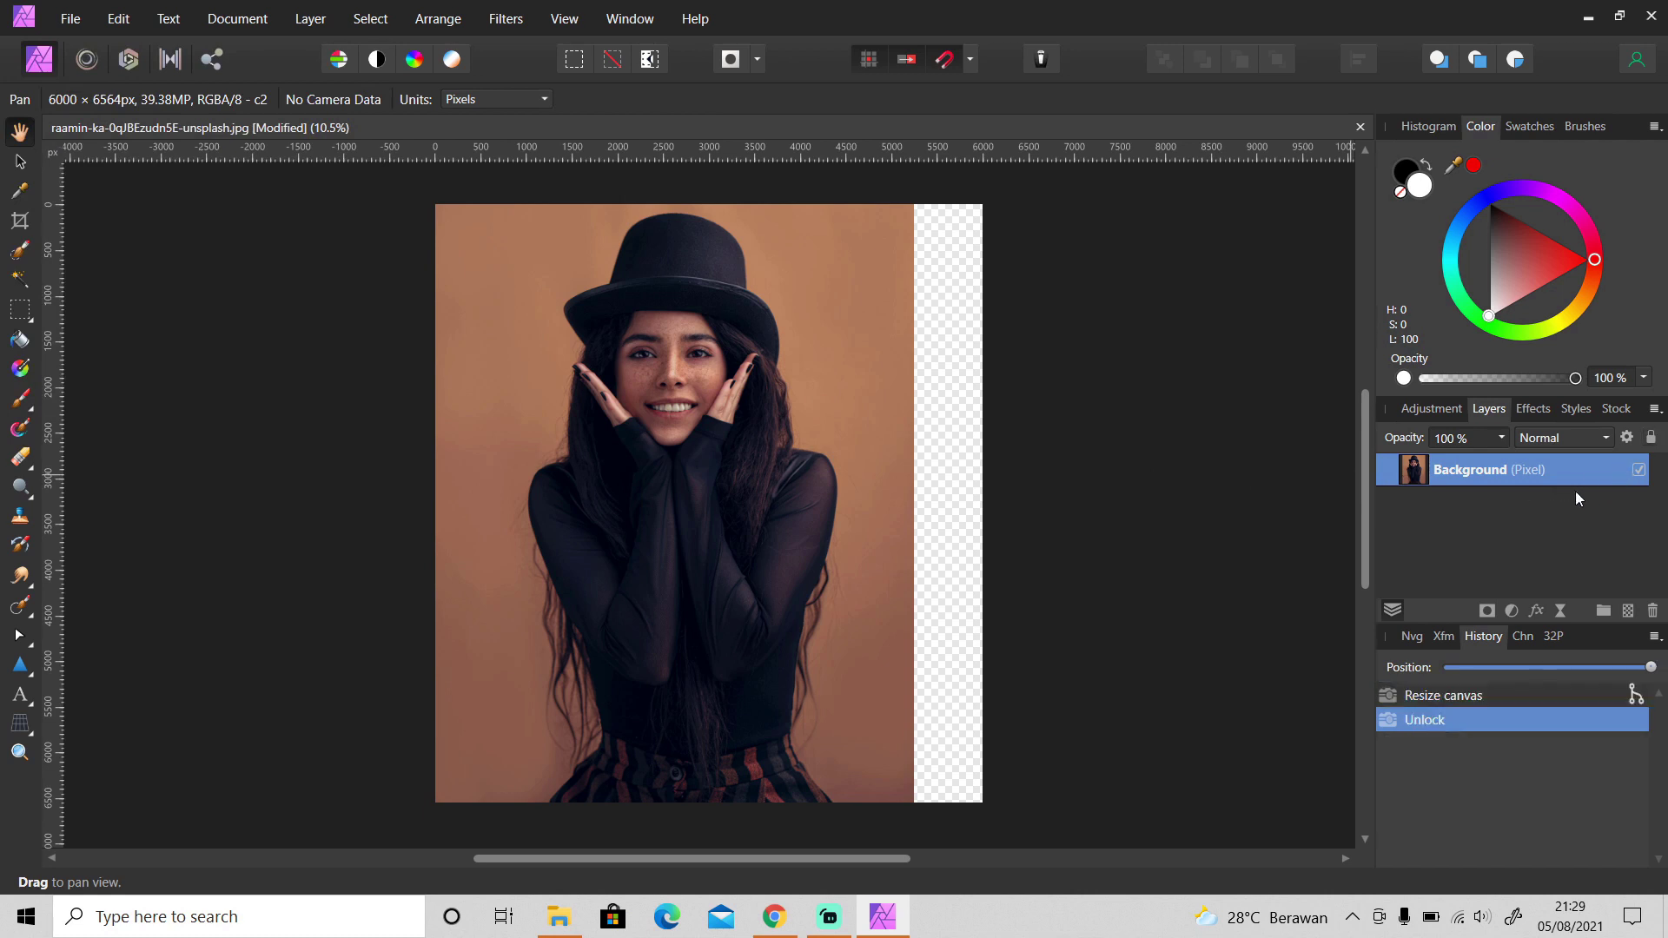
key("v")
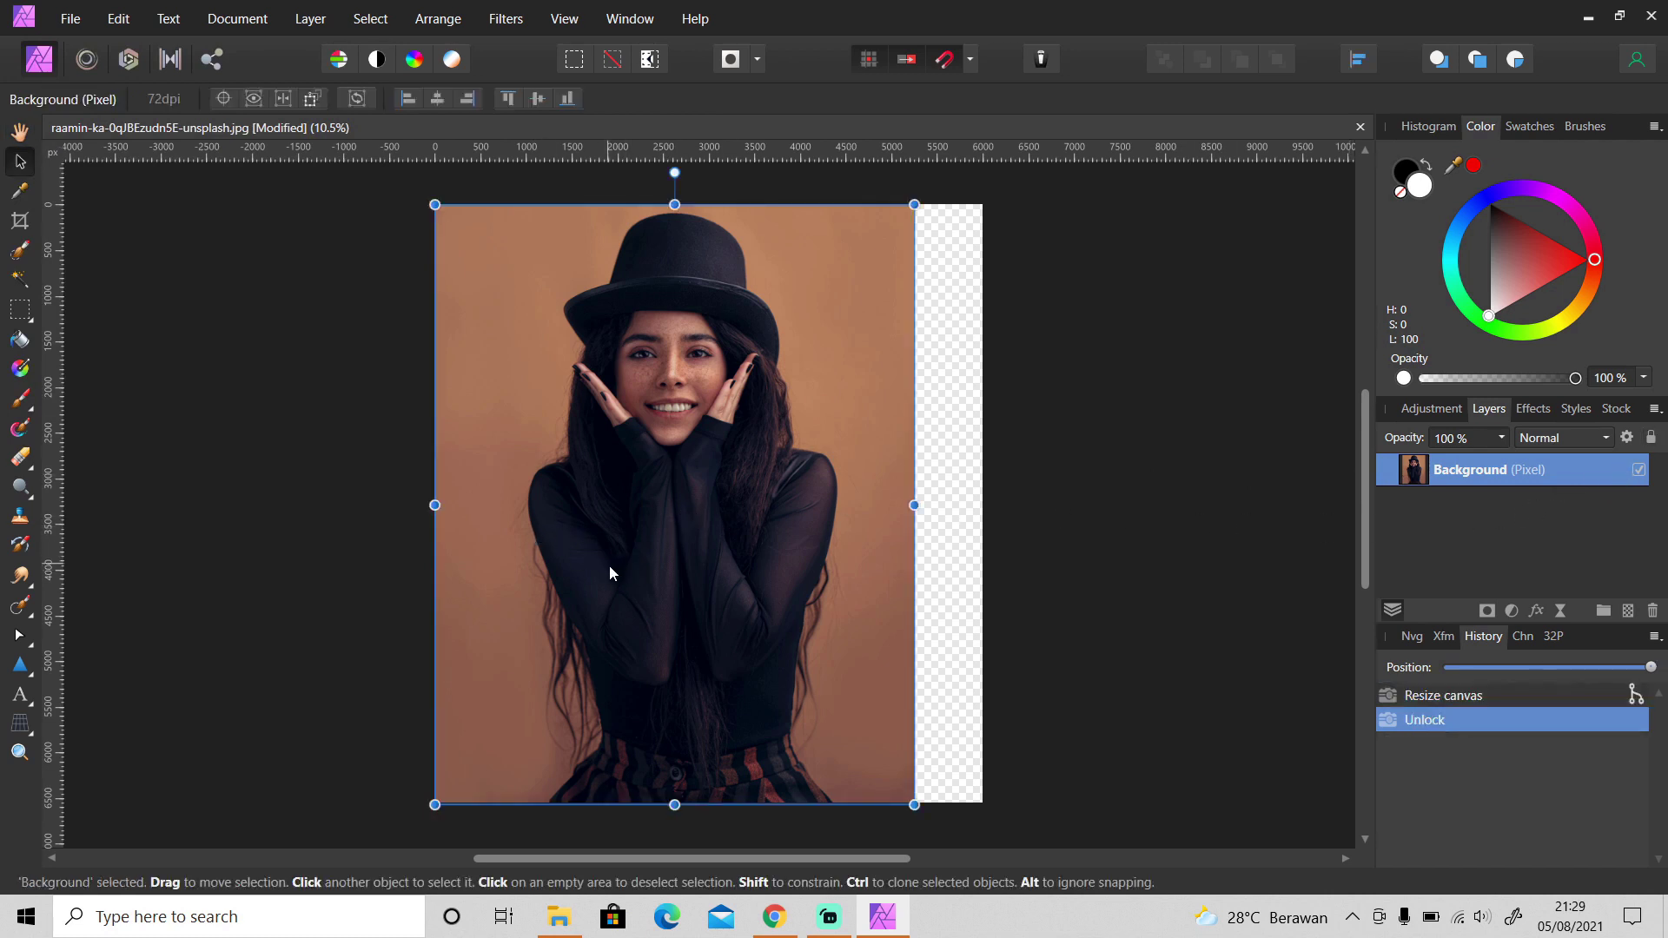
mouse_move(608, 565)
left_mouse_down()
mouse_move(634, 565)
mouse_move(612, 567)
left_mouse_up()
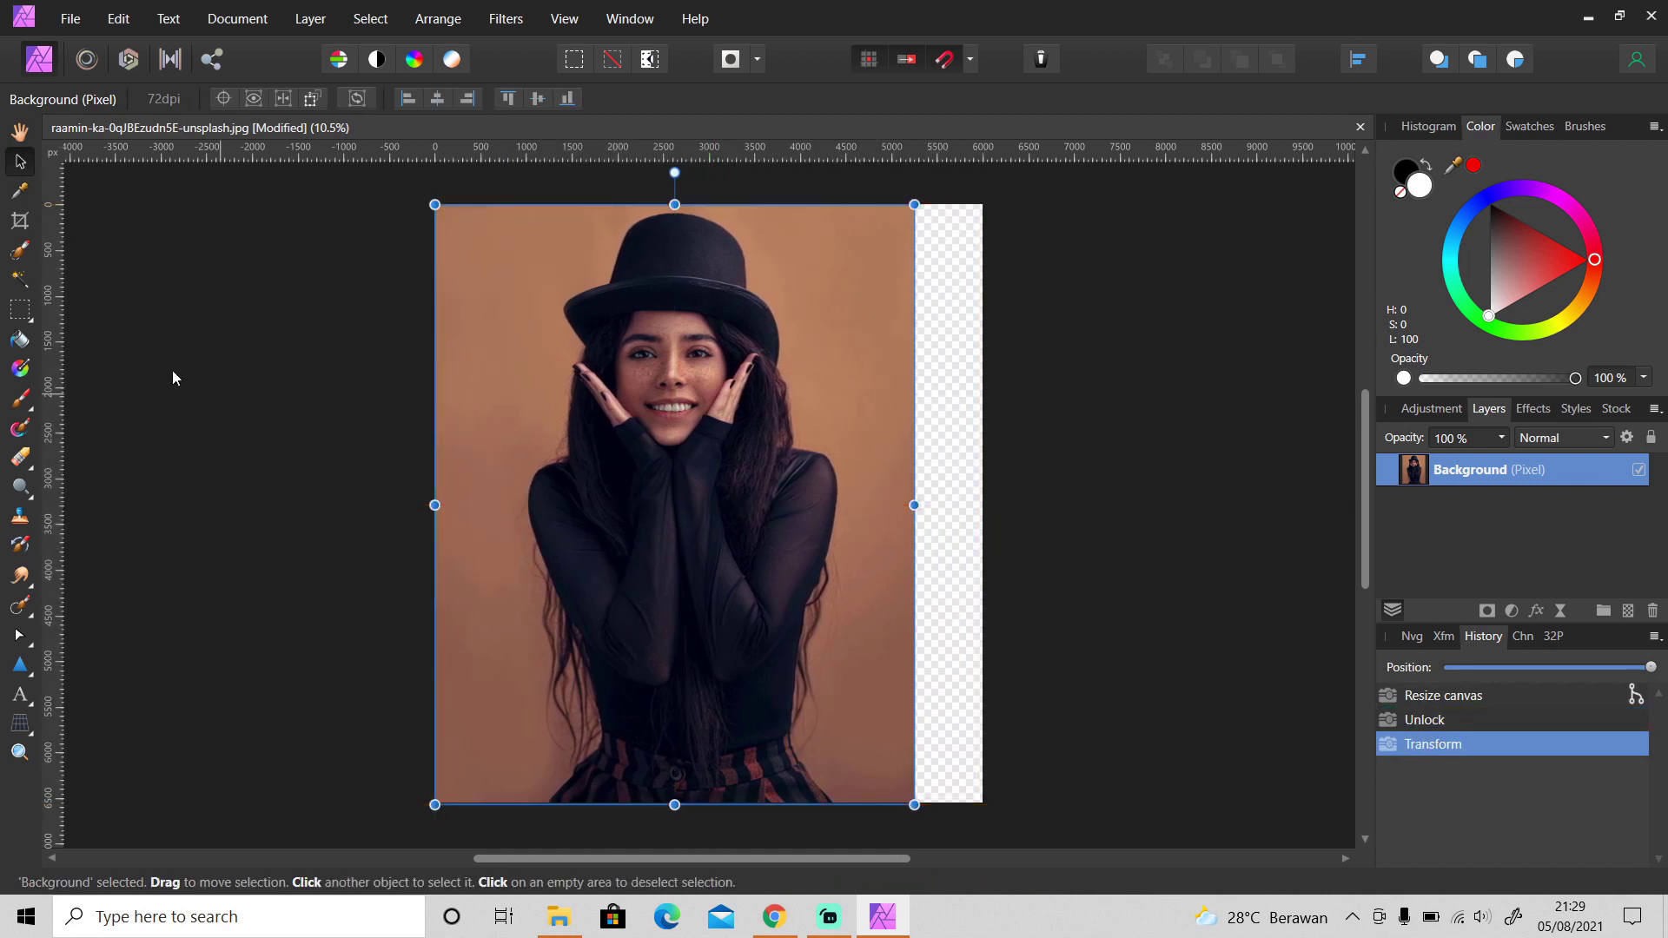
Stretch a narrow full-height strip of orange background across the transparent right strip
left_click(22, 307)
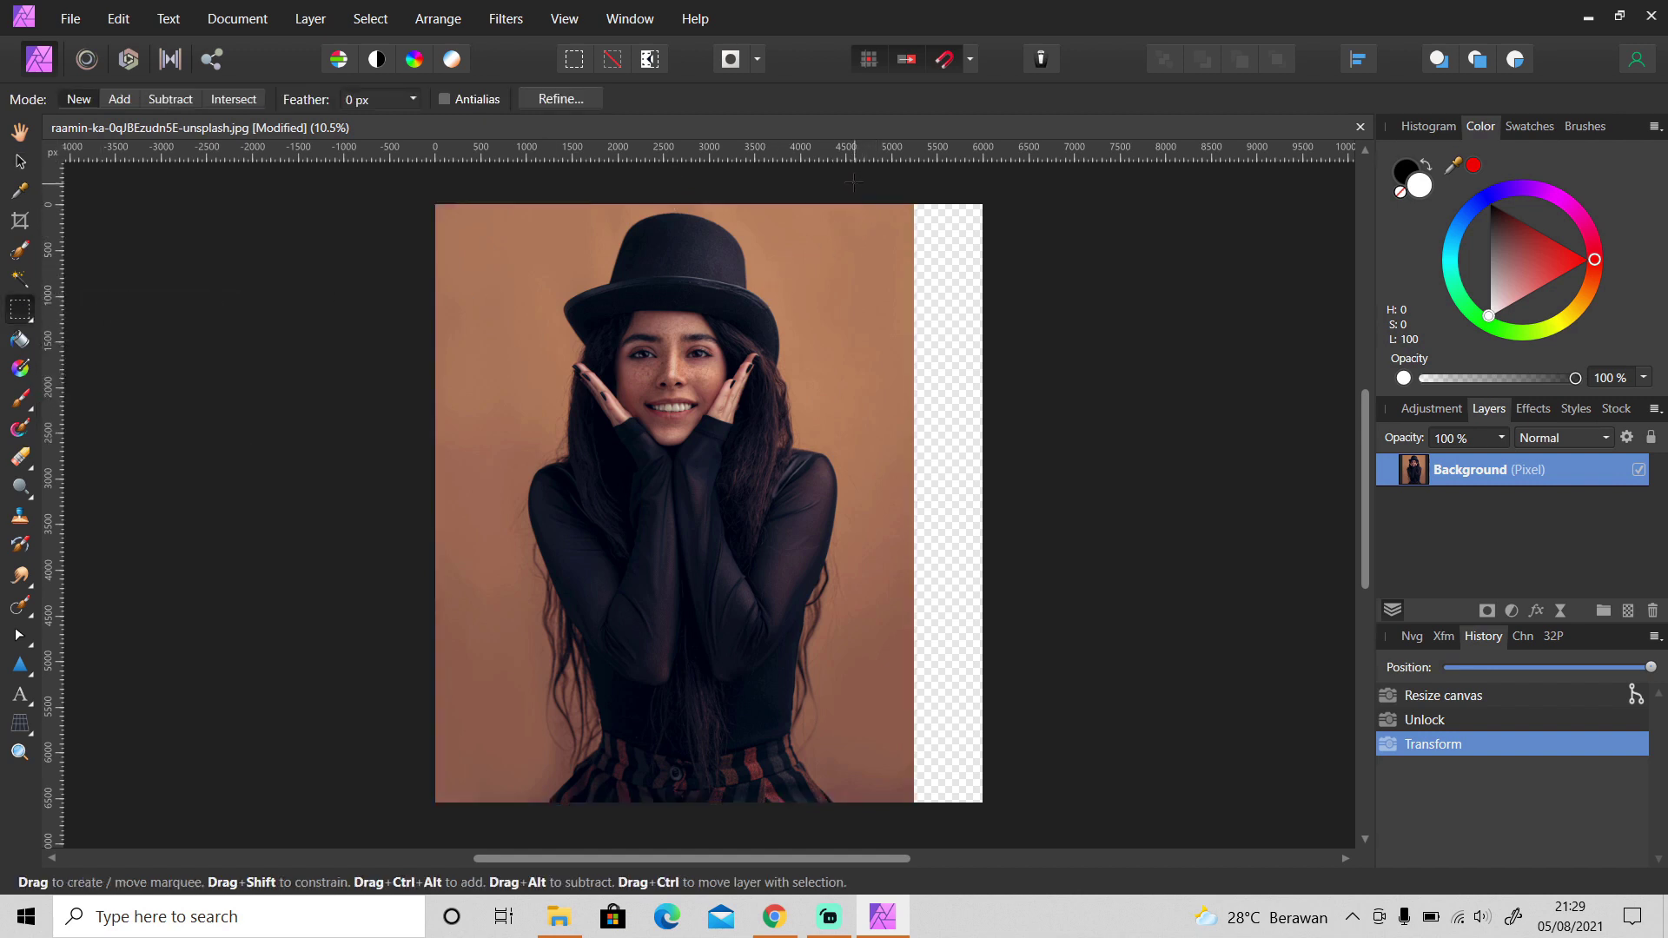
left_click_drag(854, 205, 909, 745)
left_click_drag(909, 748, 910, 808)
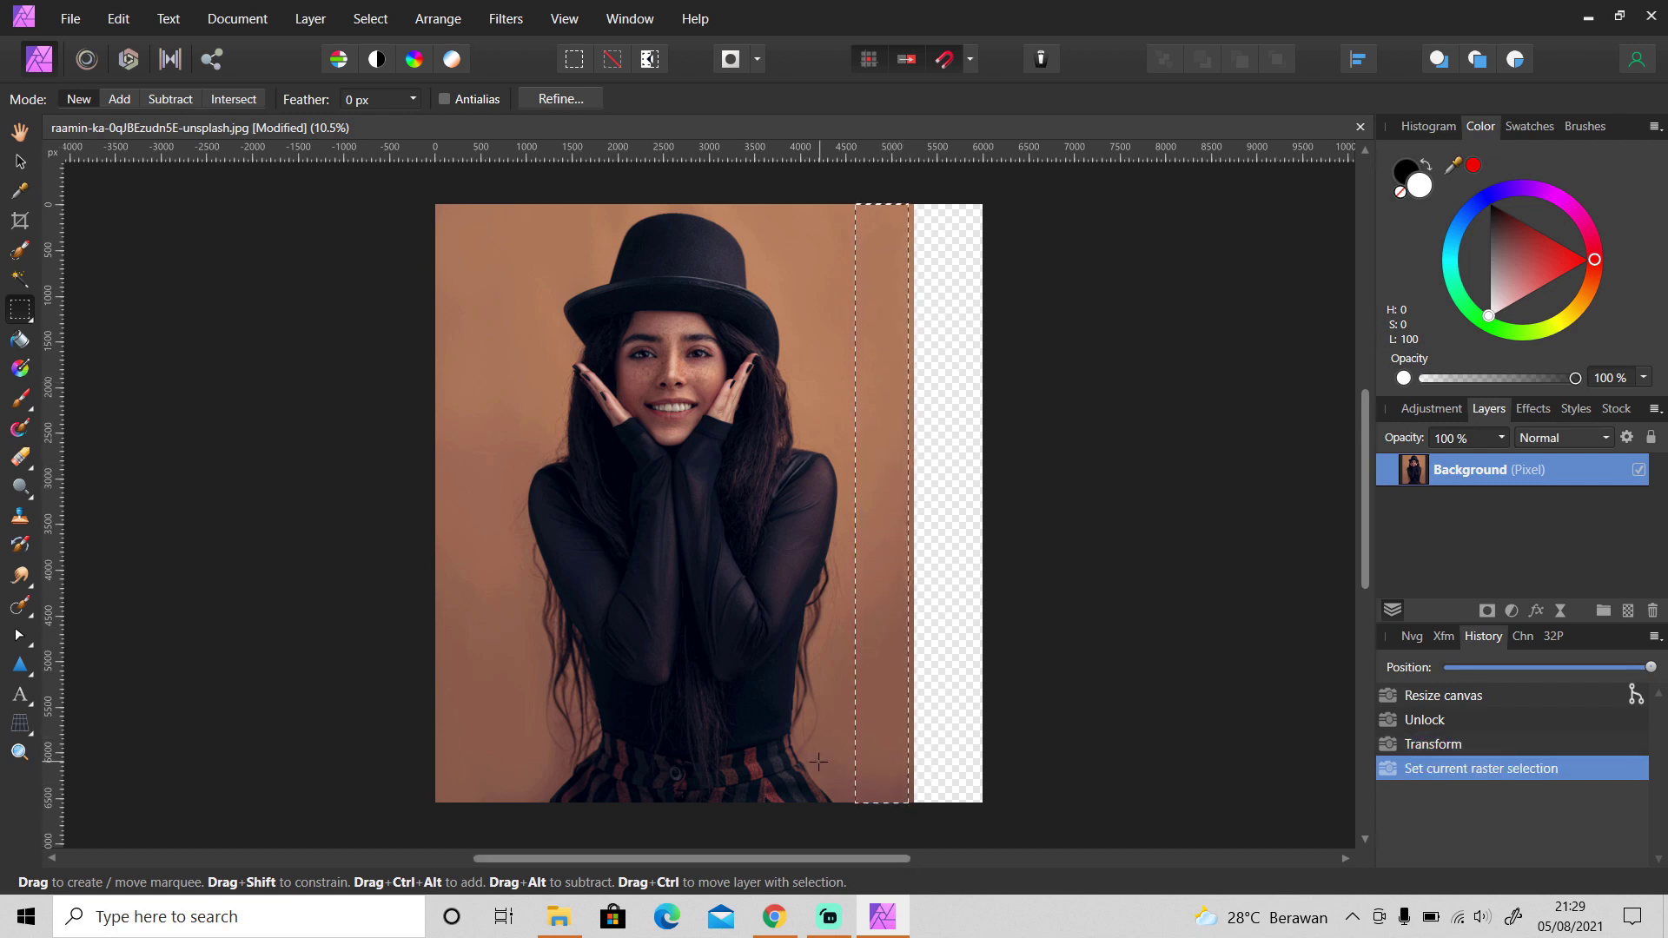
key("v")
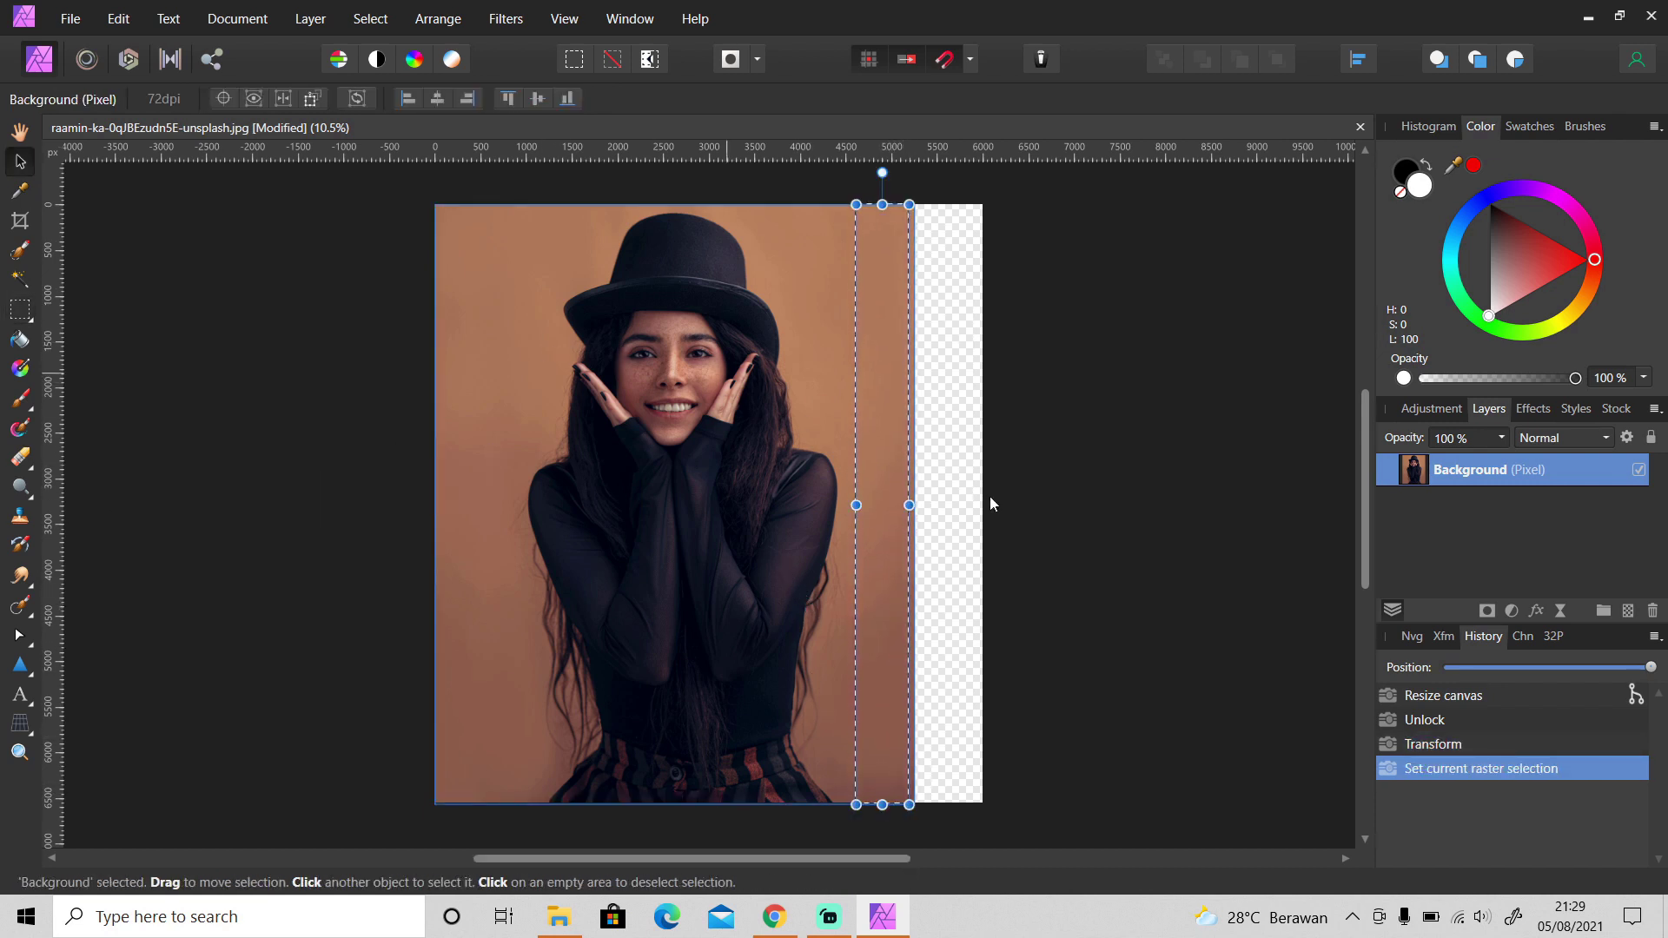
left_click_drag(914, 512, 983, 513)
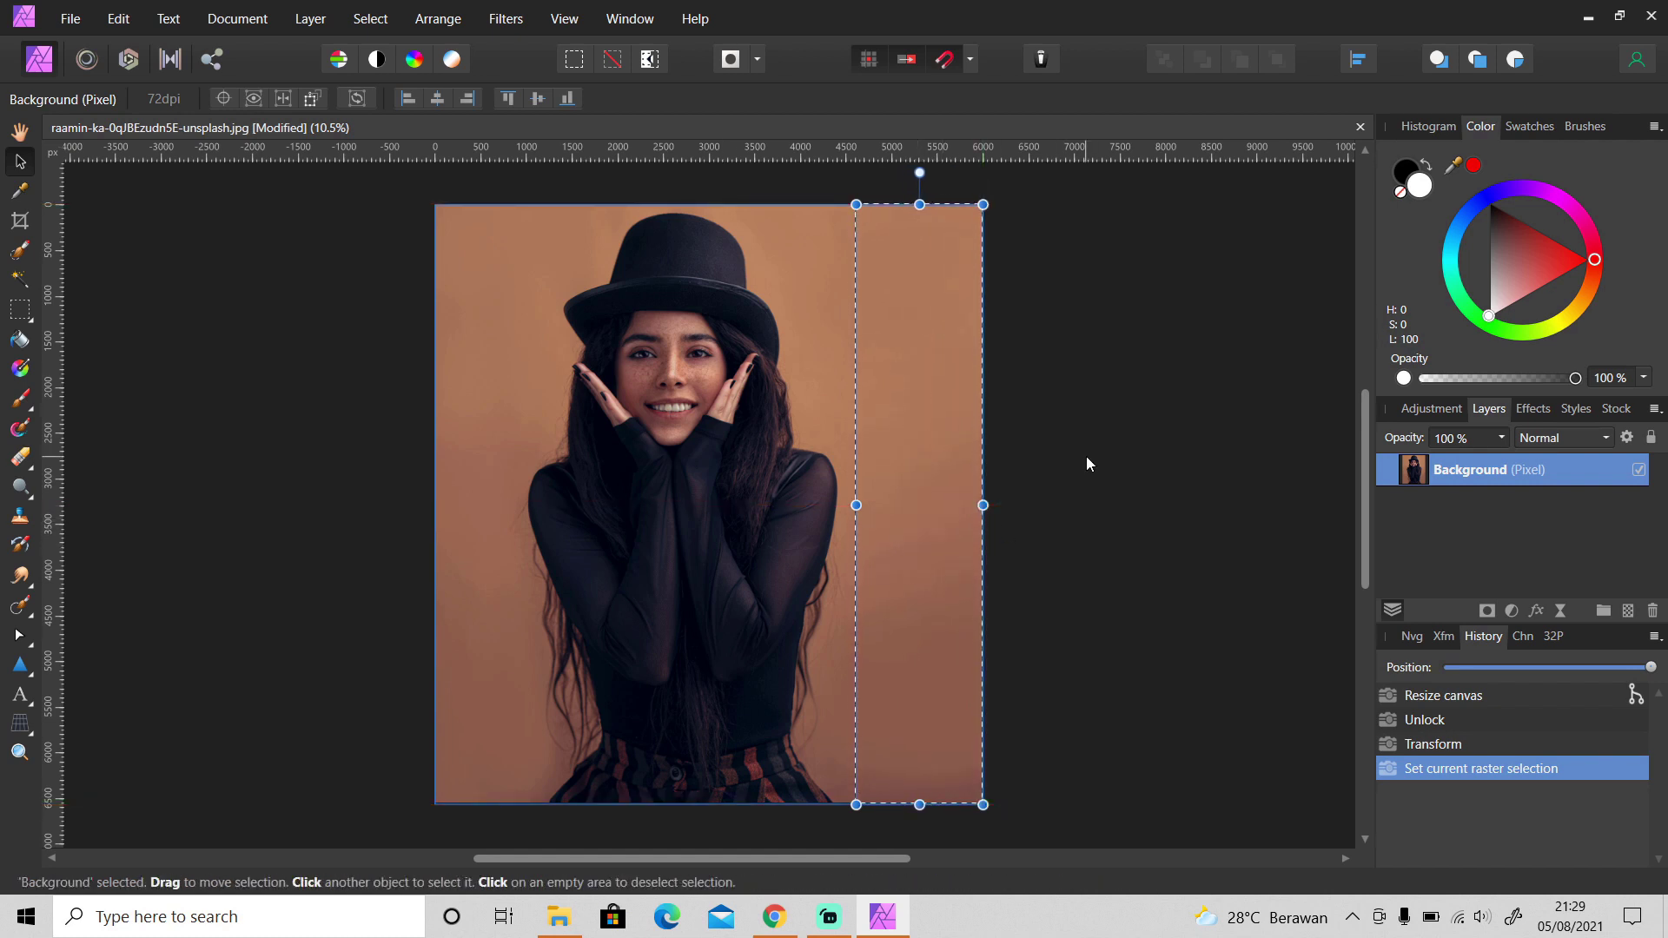
key("ctrl+d")
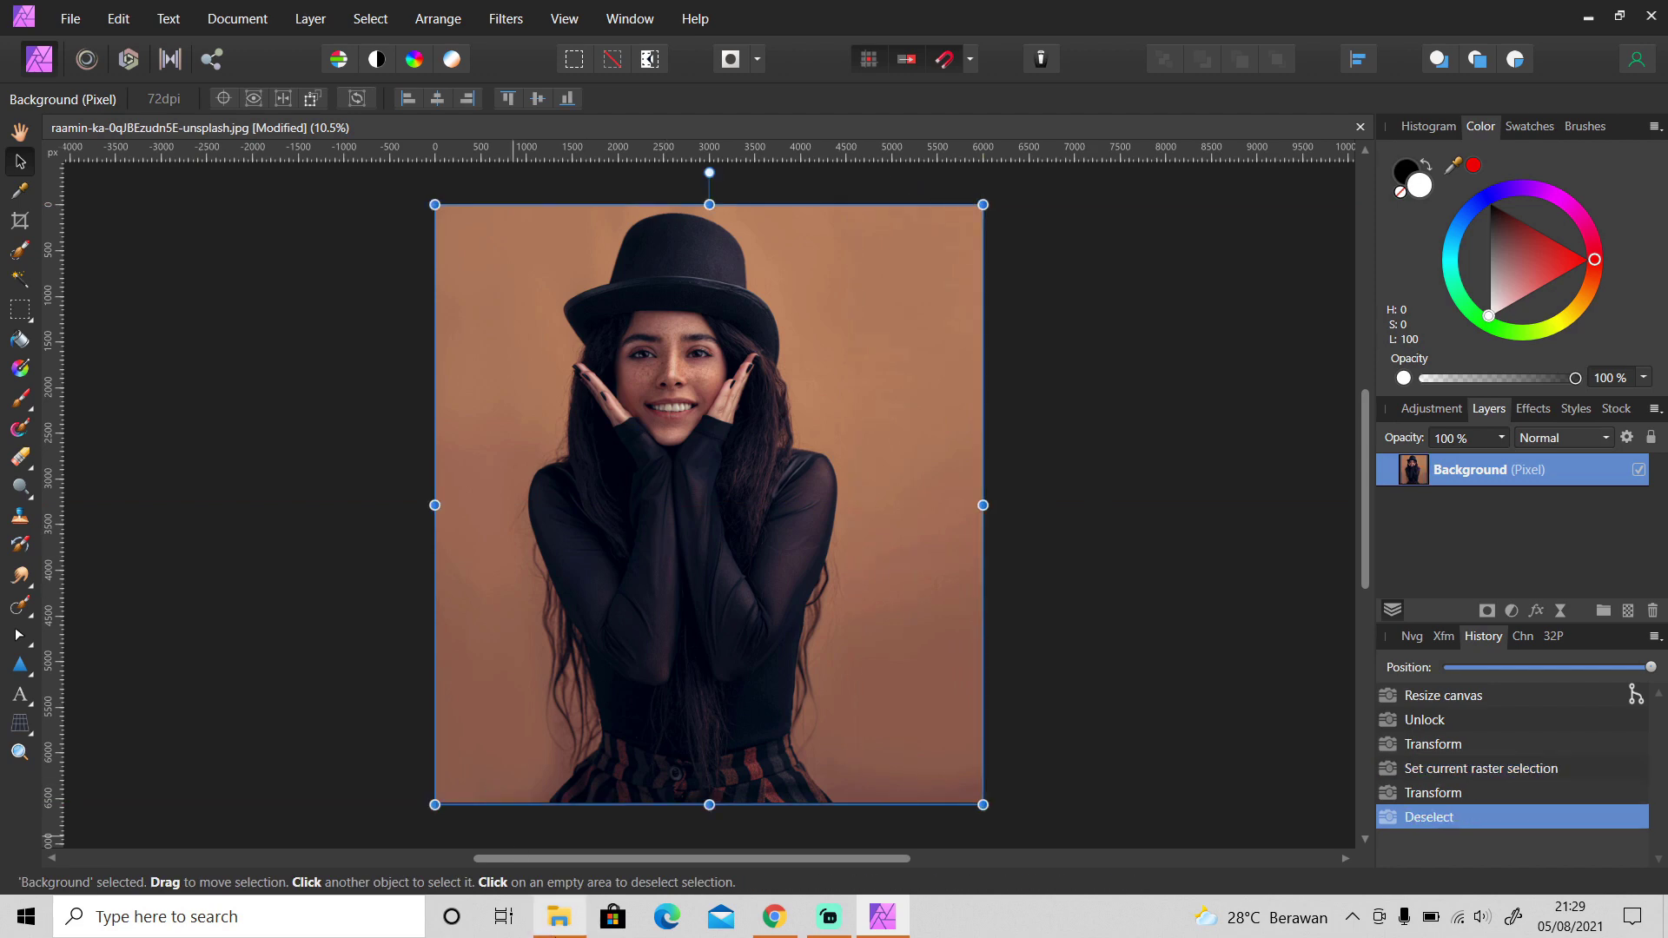
left_click(557, 915)
Drag the jaric-swart beach photo from Downloads into Affinity Photo
scroll(1307, 395, "down", 2)
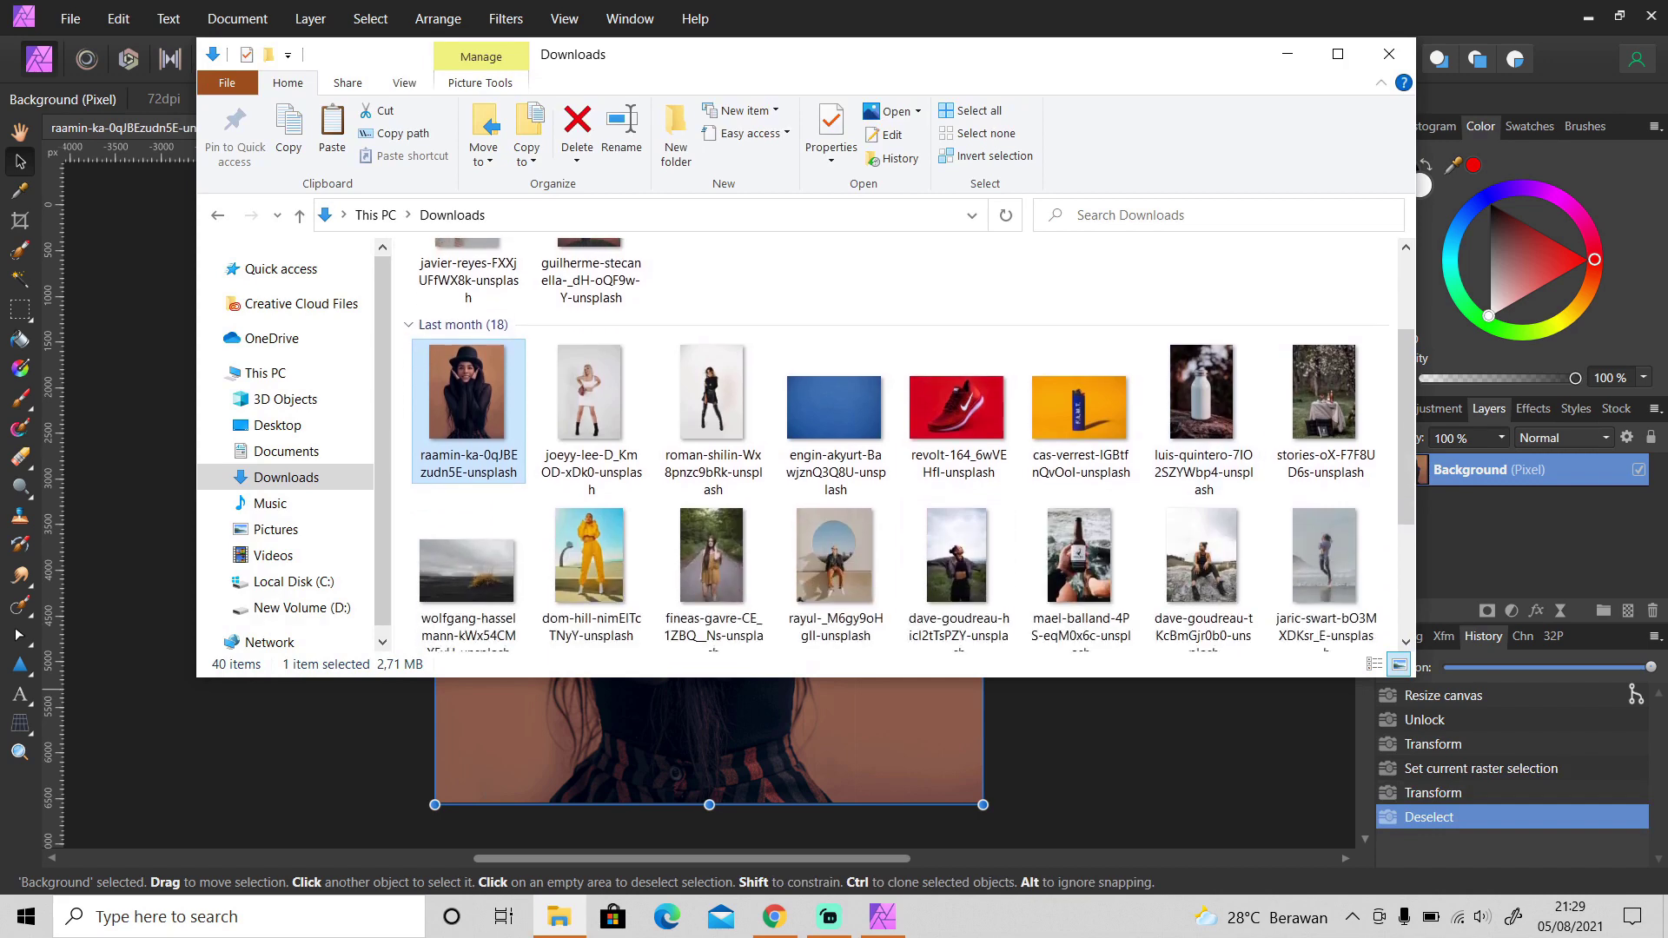
left_click_drag(1325, 577, 1524, 789)
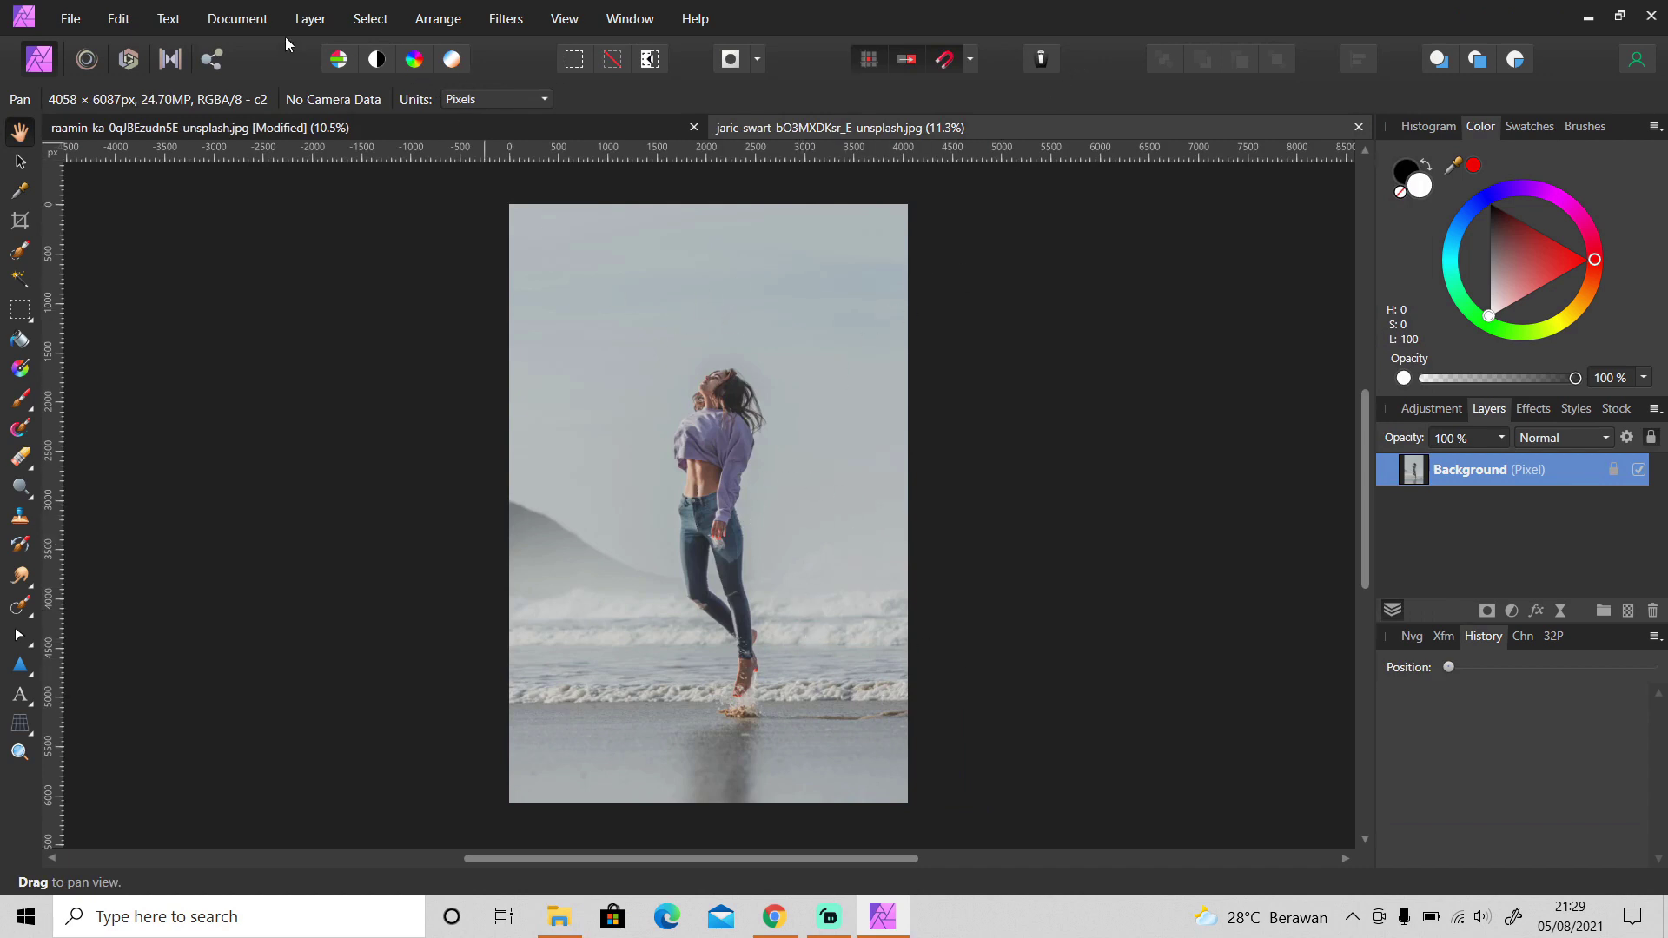
Enter a 5000 px canvas width for the beach photo, giving a locked 7500 px height
left_click(248, 20)
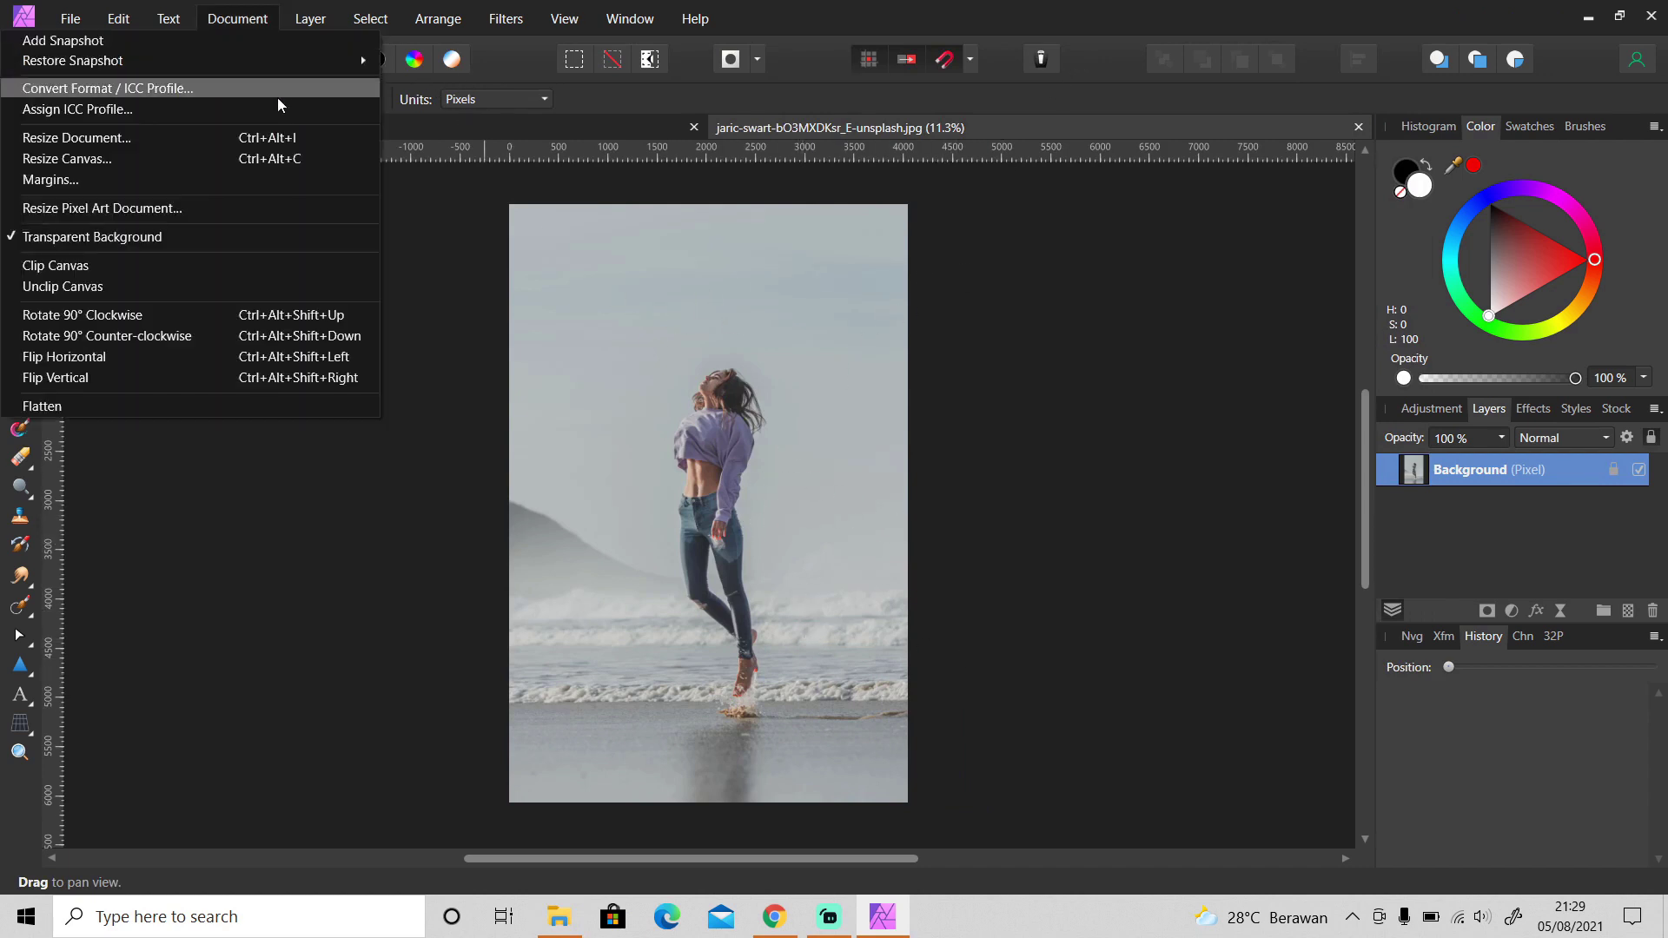
left_click(298, 162)
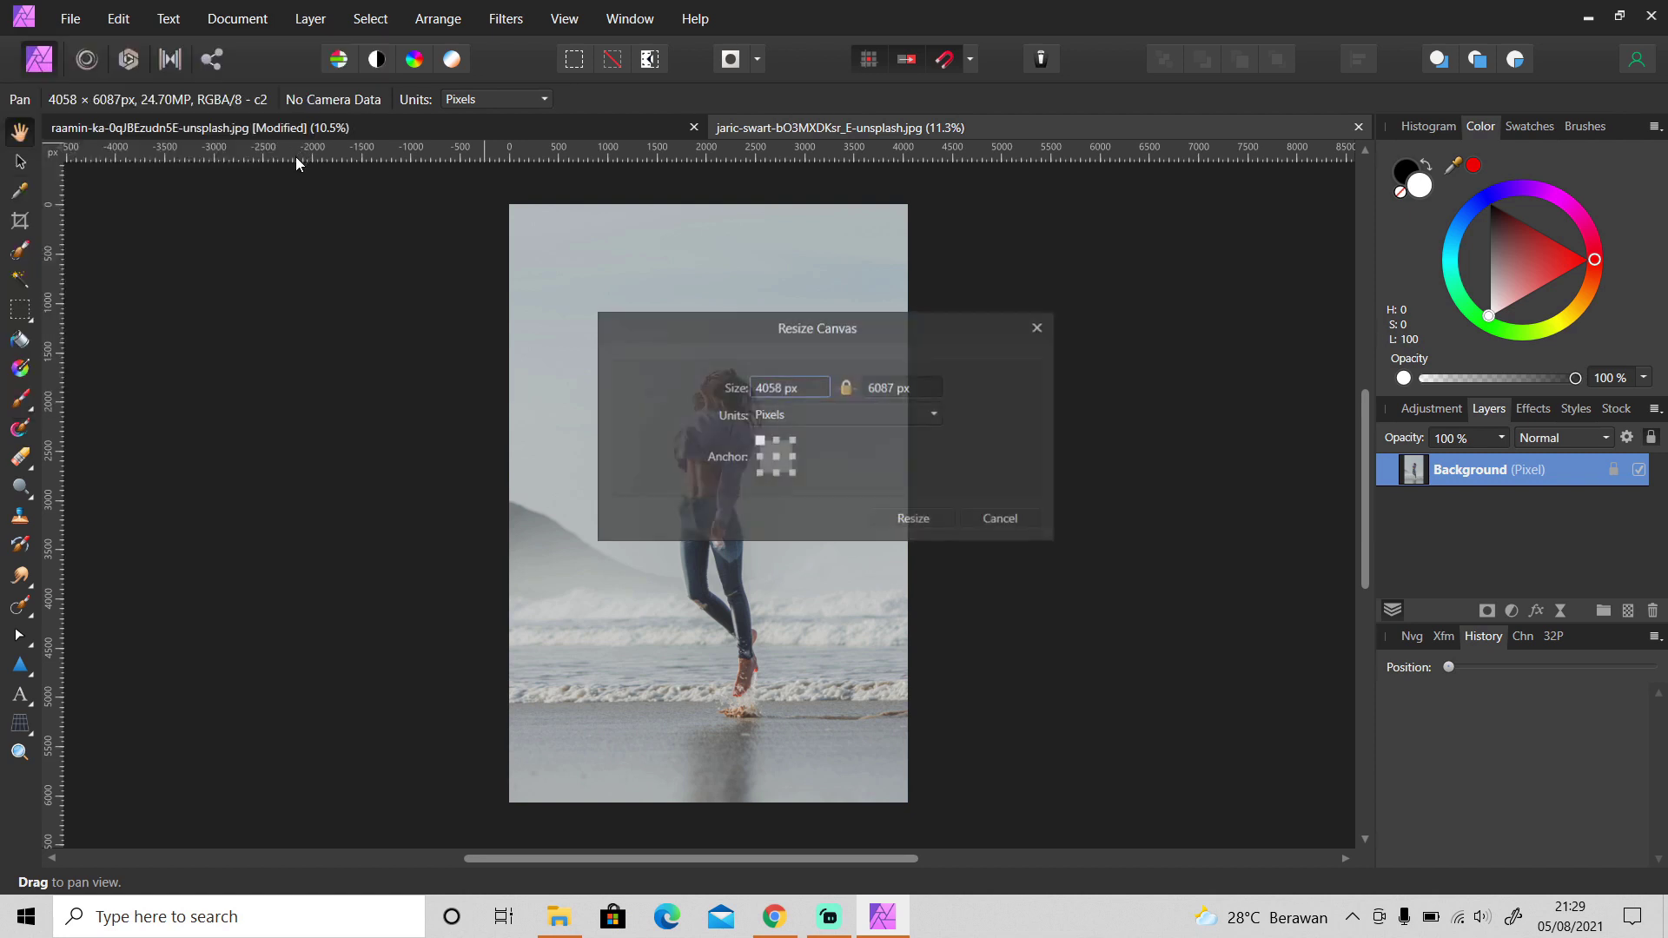
triple_click(796, 395)
type("5000")
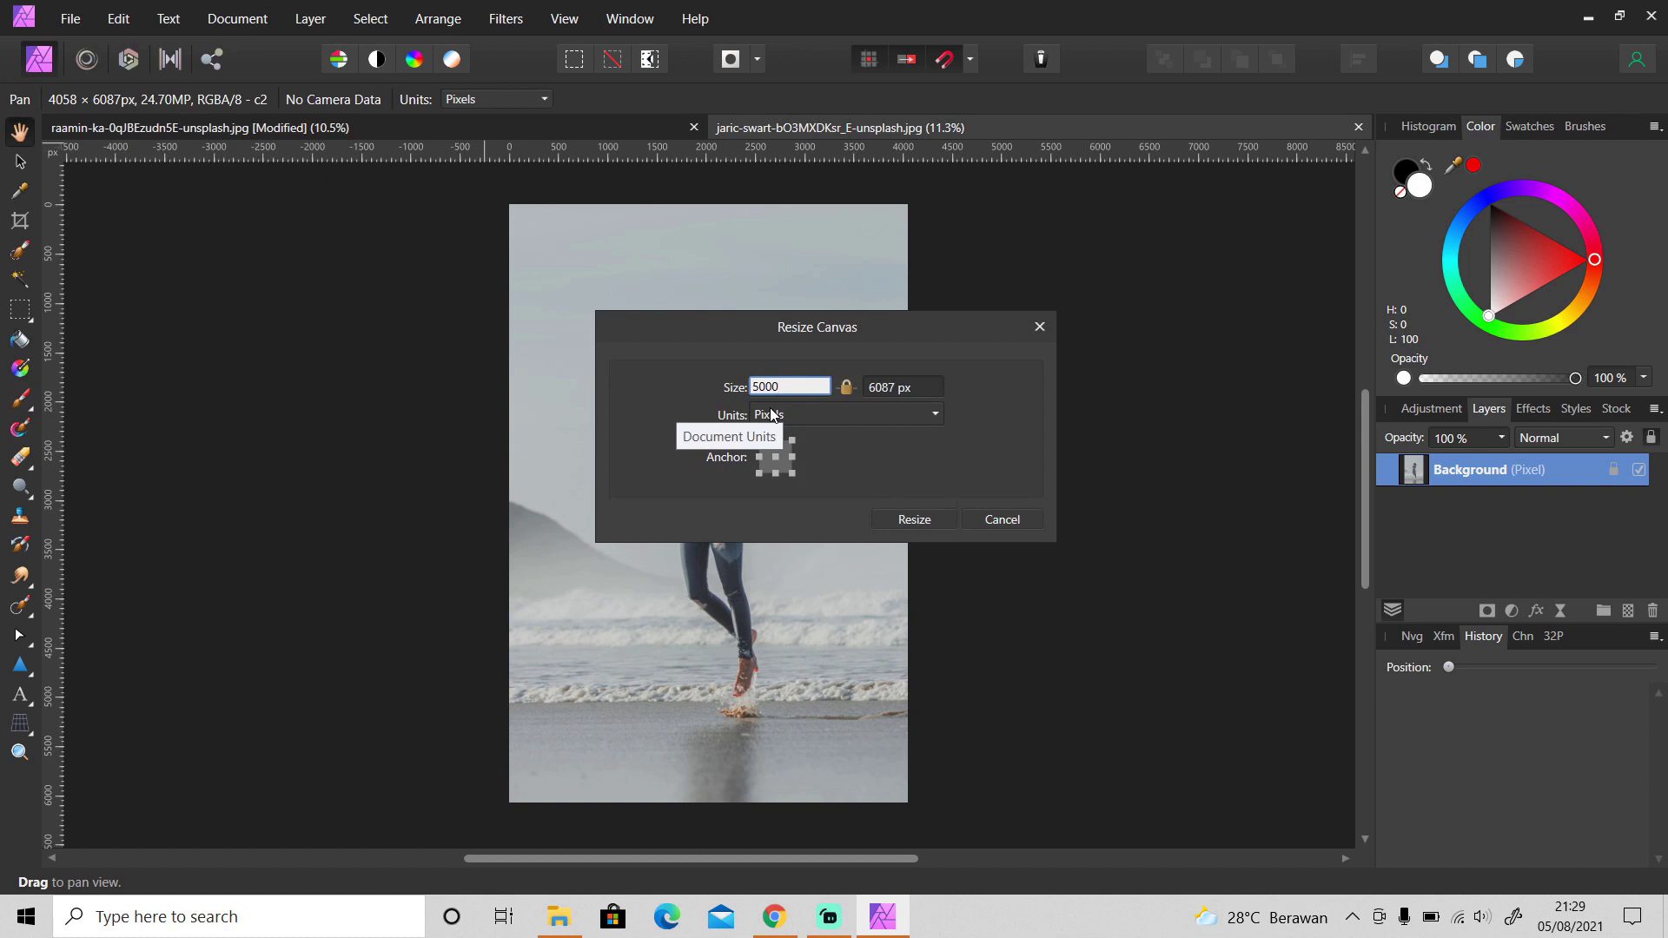
key("Return")
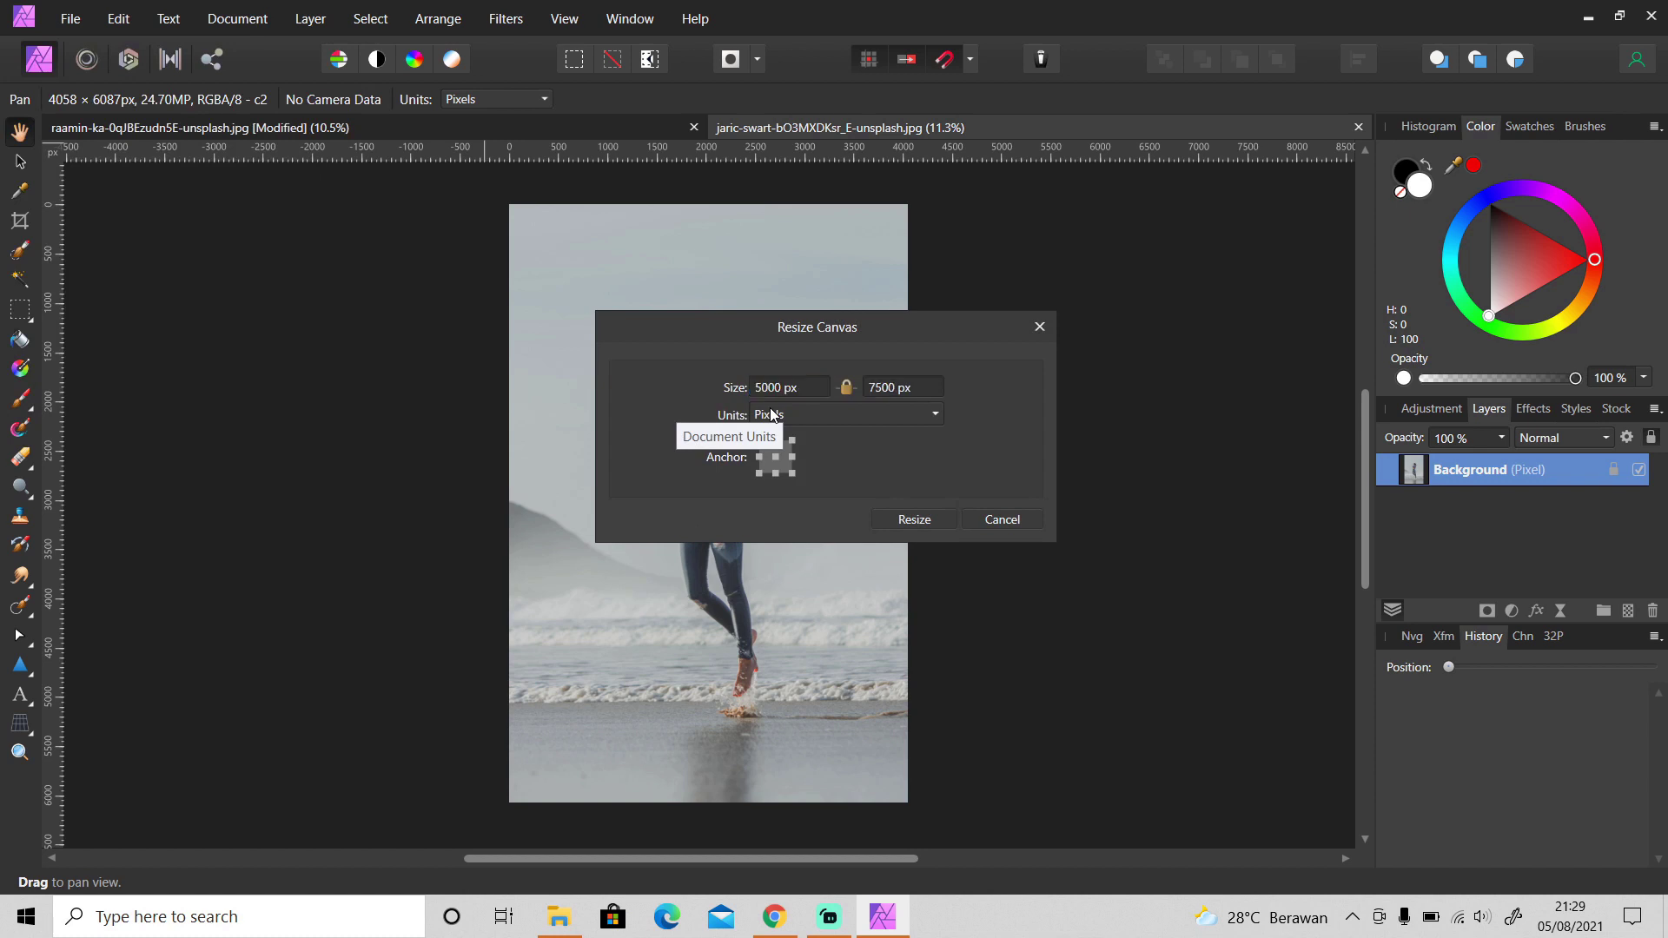
Apply the 5000 × 7500 px canvas, unlock the Background layer, and move the photo down
left_click(915, 519)
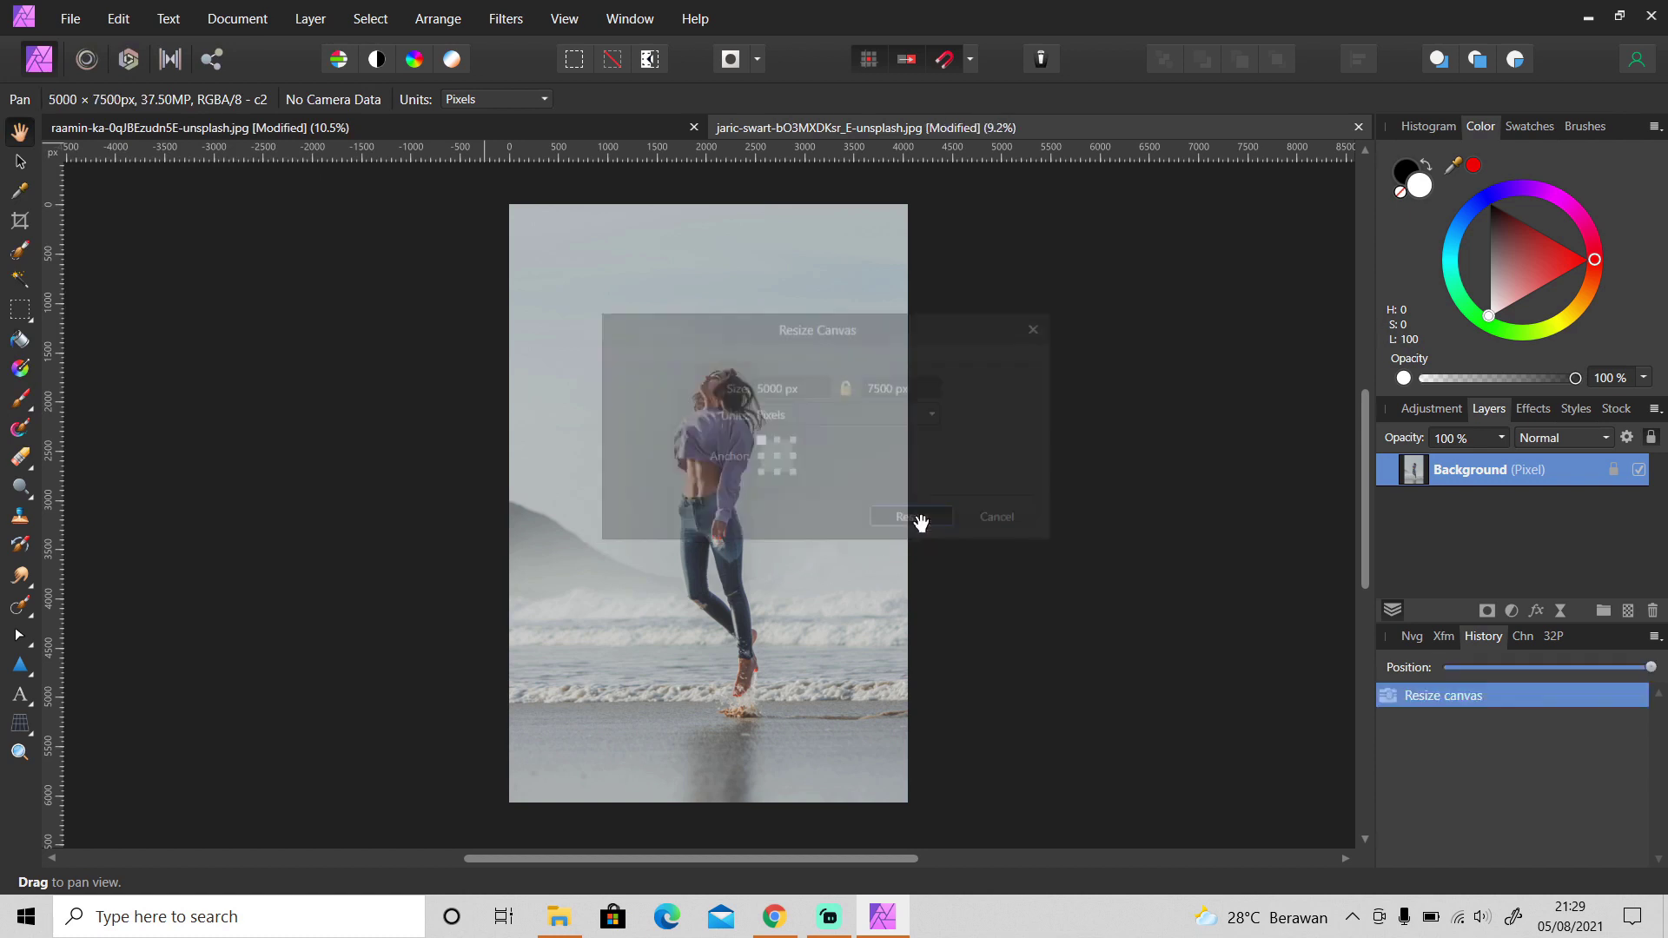
left_click(1614, 470)
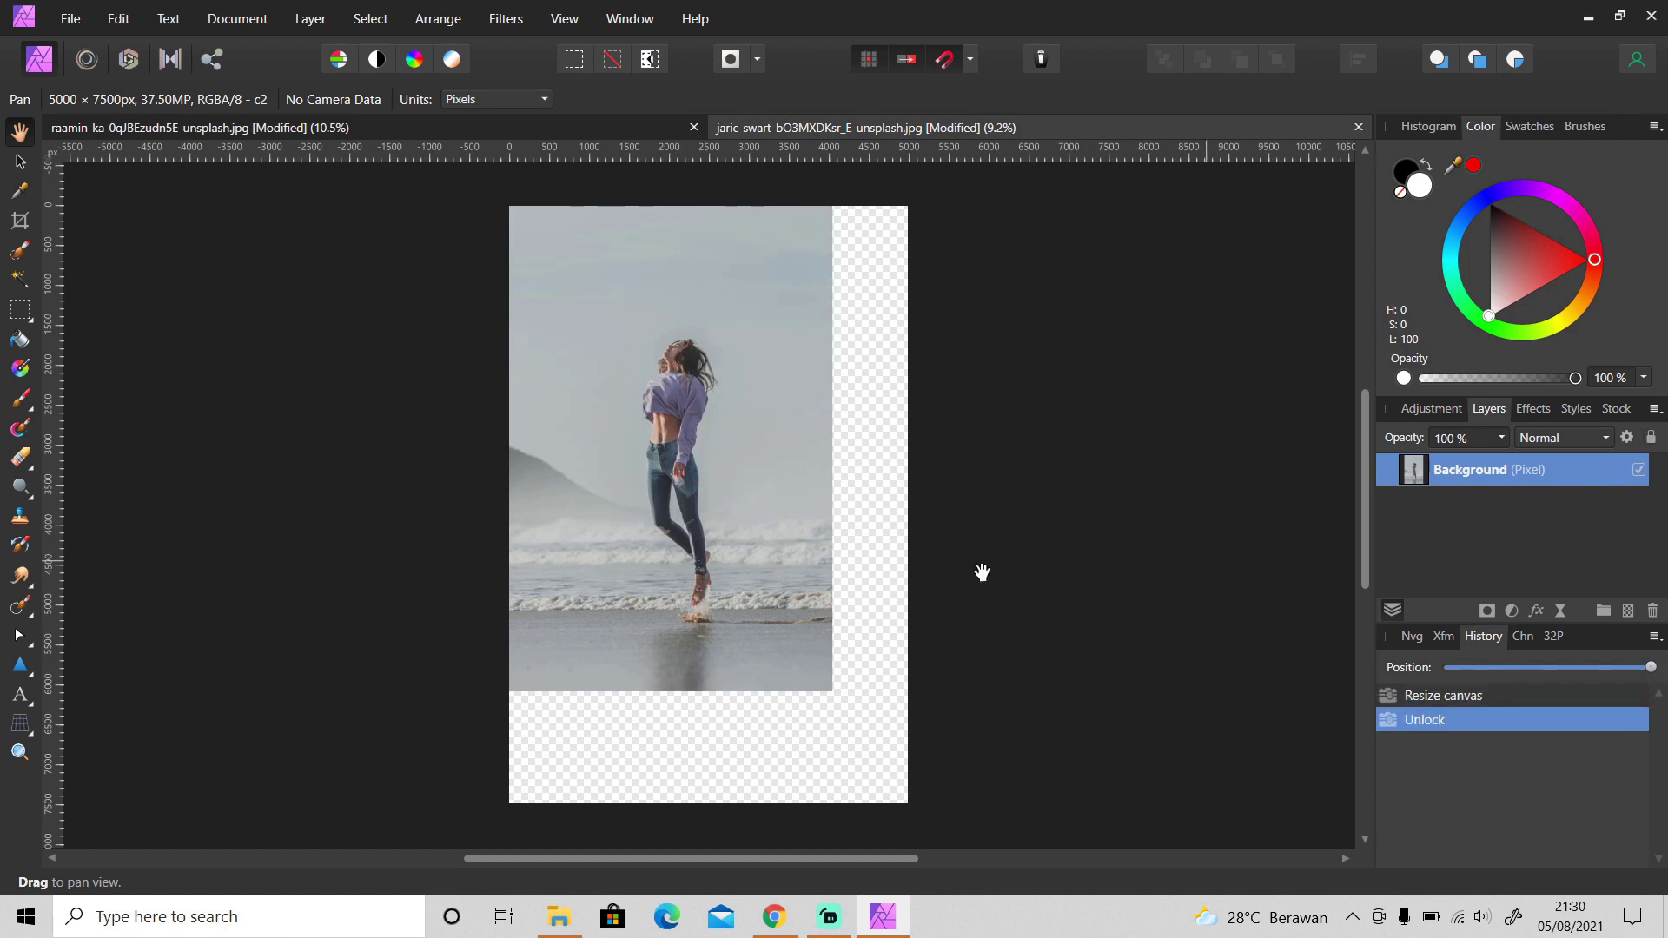
key("v")
mouse_move(703, 469)
left_mouse_down()
mouse_move(696, 573)
mouse_move(742, 575)
left_mouse_up()
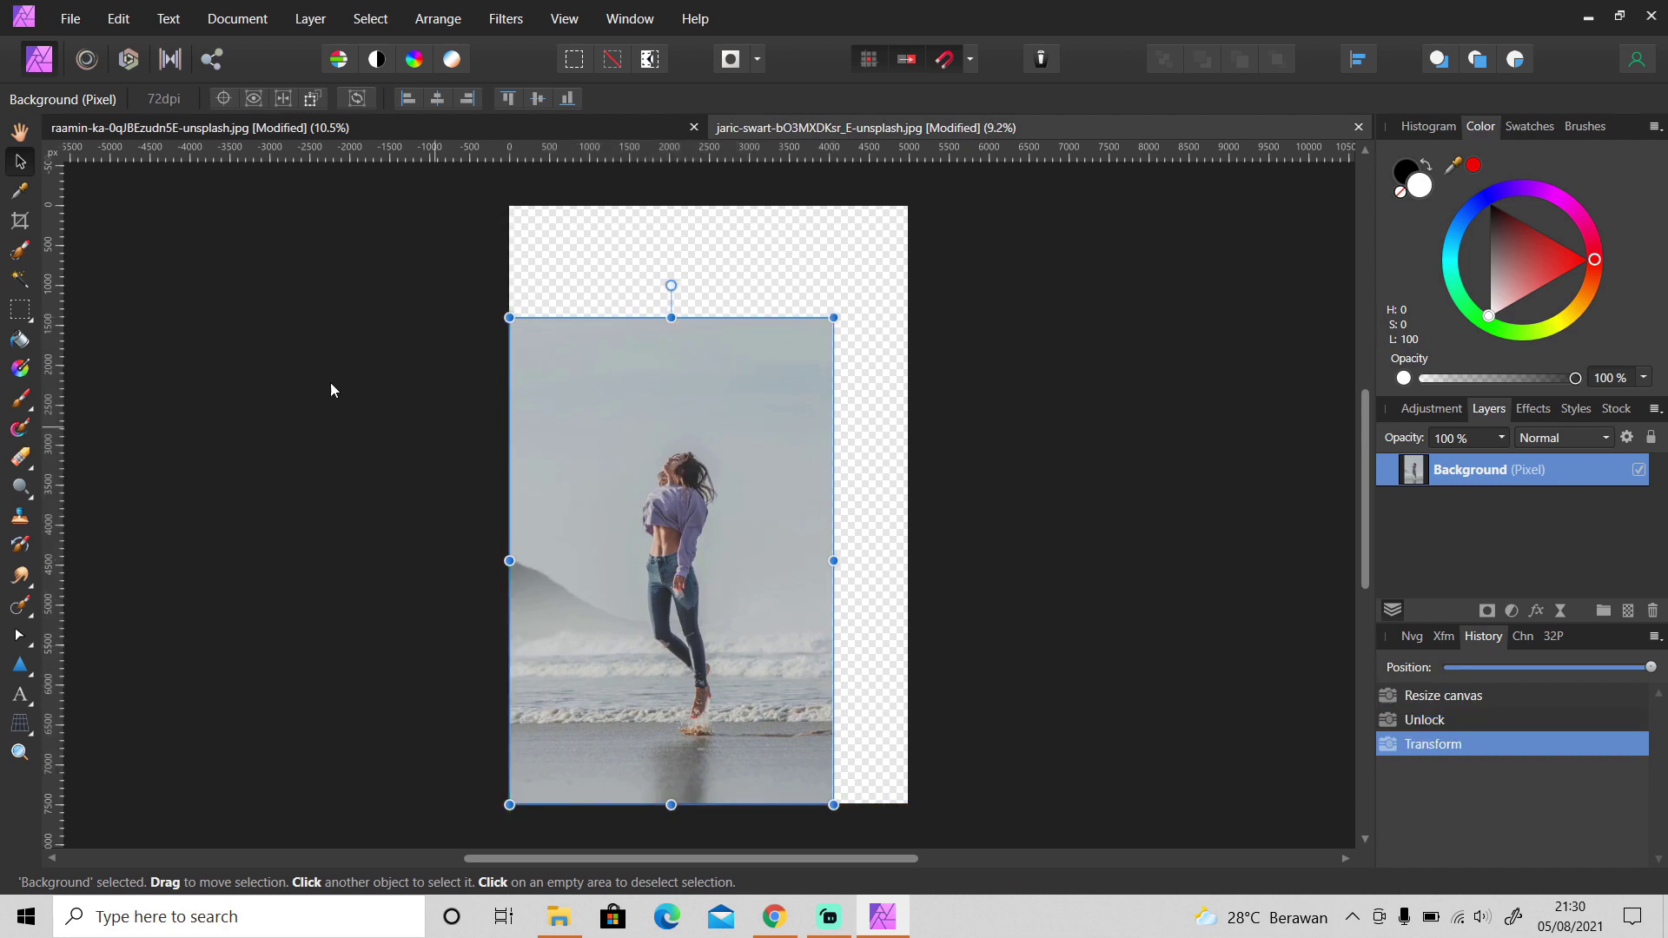
Discard a stray elliptical selection and return to rectangular selections
key("m")
key("m")
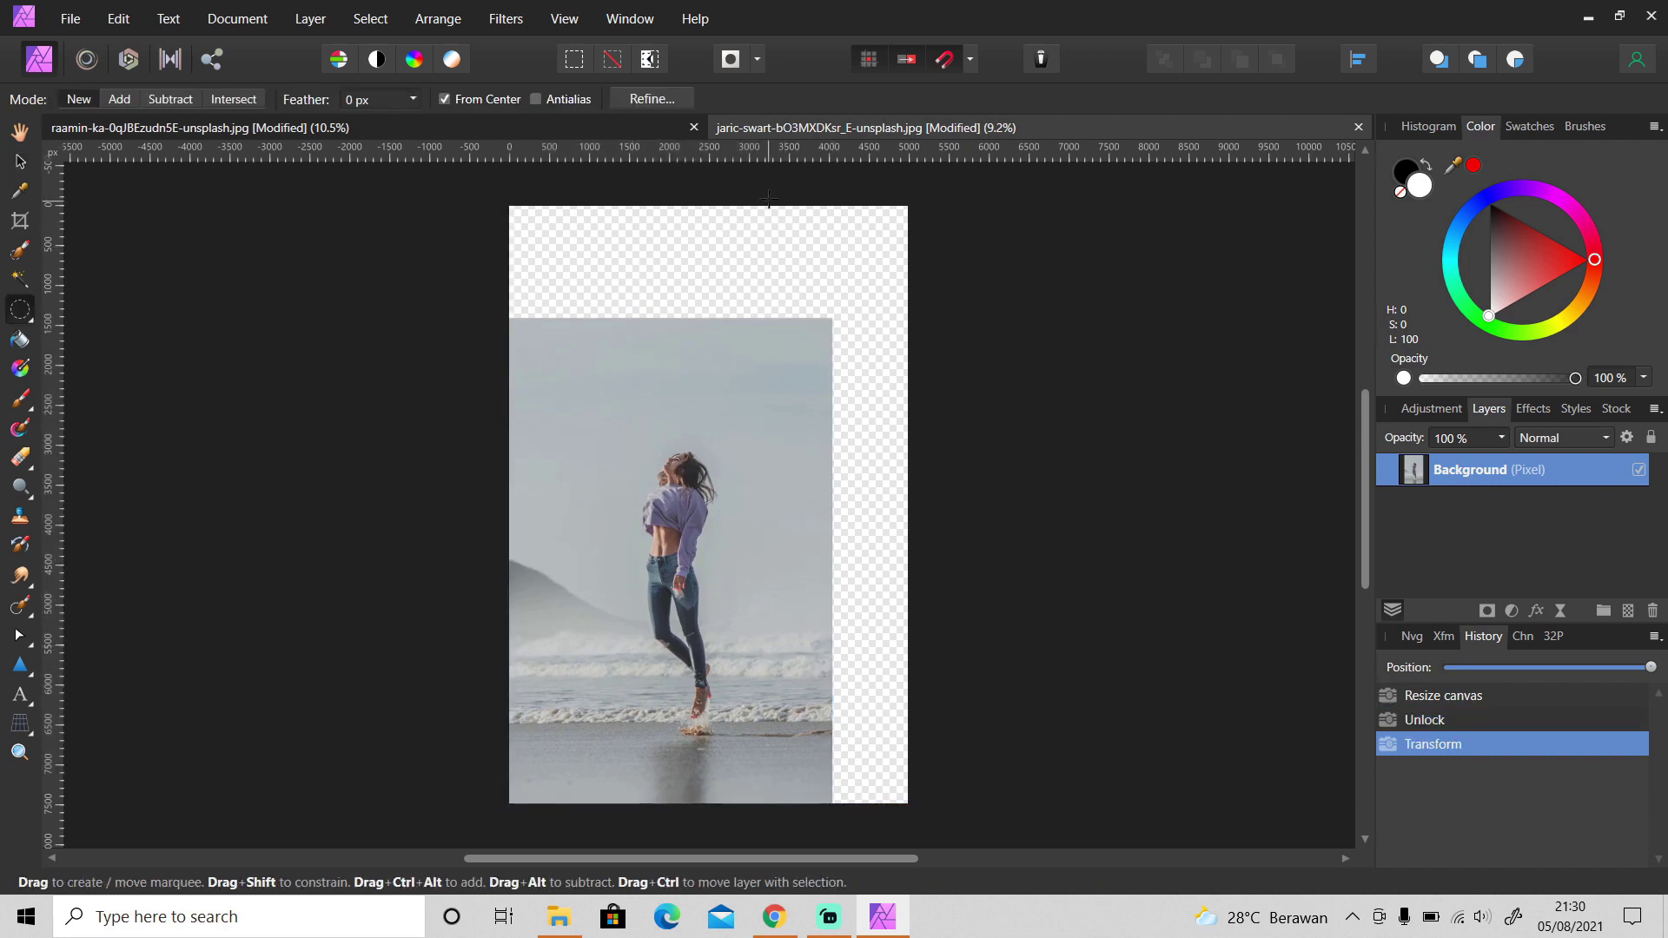
mouse_move(766, 200)
left_mouse_down()
mouse_move(810, 560)
mouse_move(810, 541)
left_mouse_up()
key("ctrl+d")
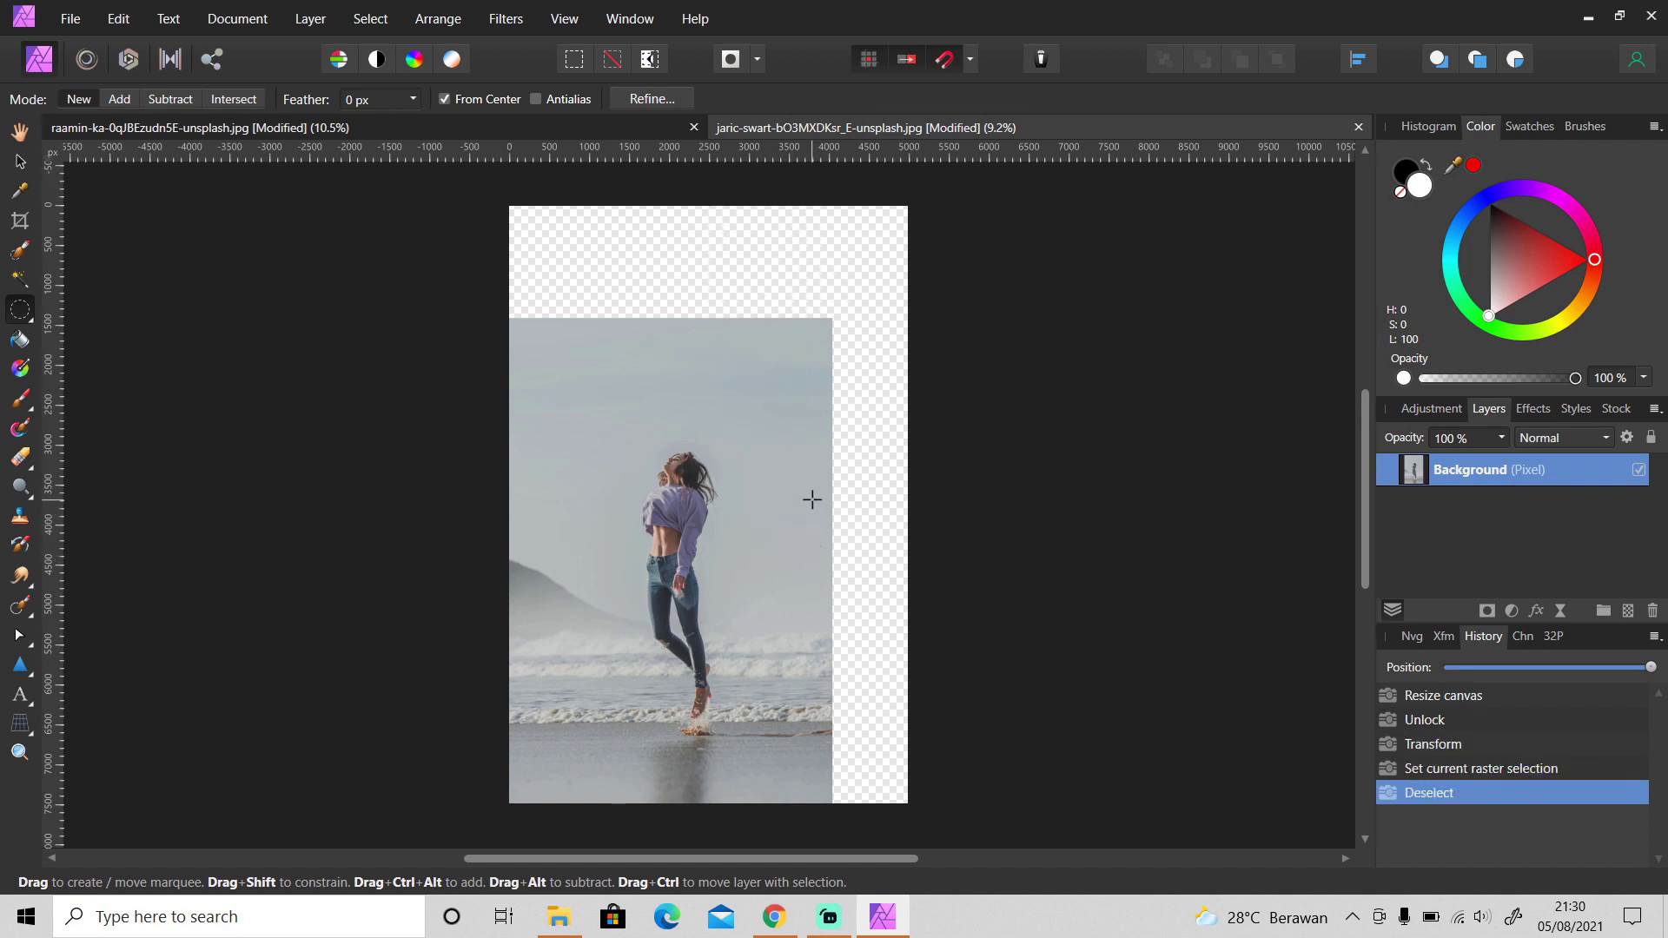
key("m")
key("m")
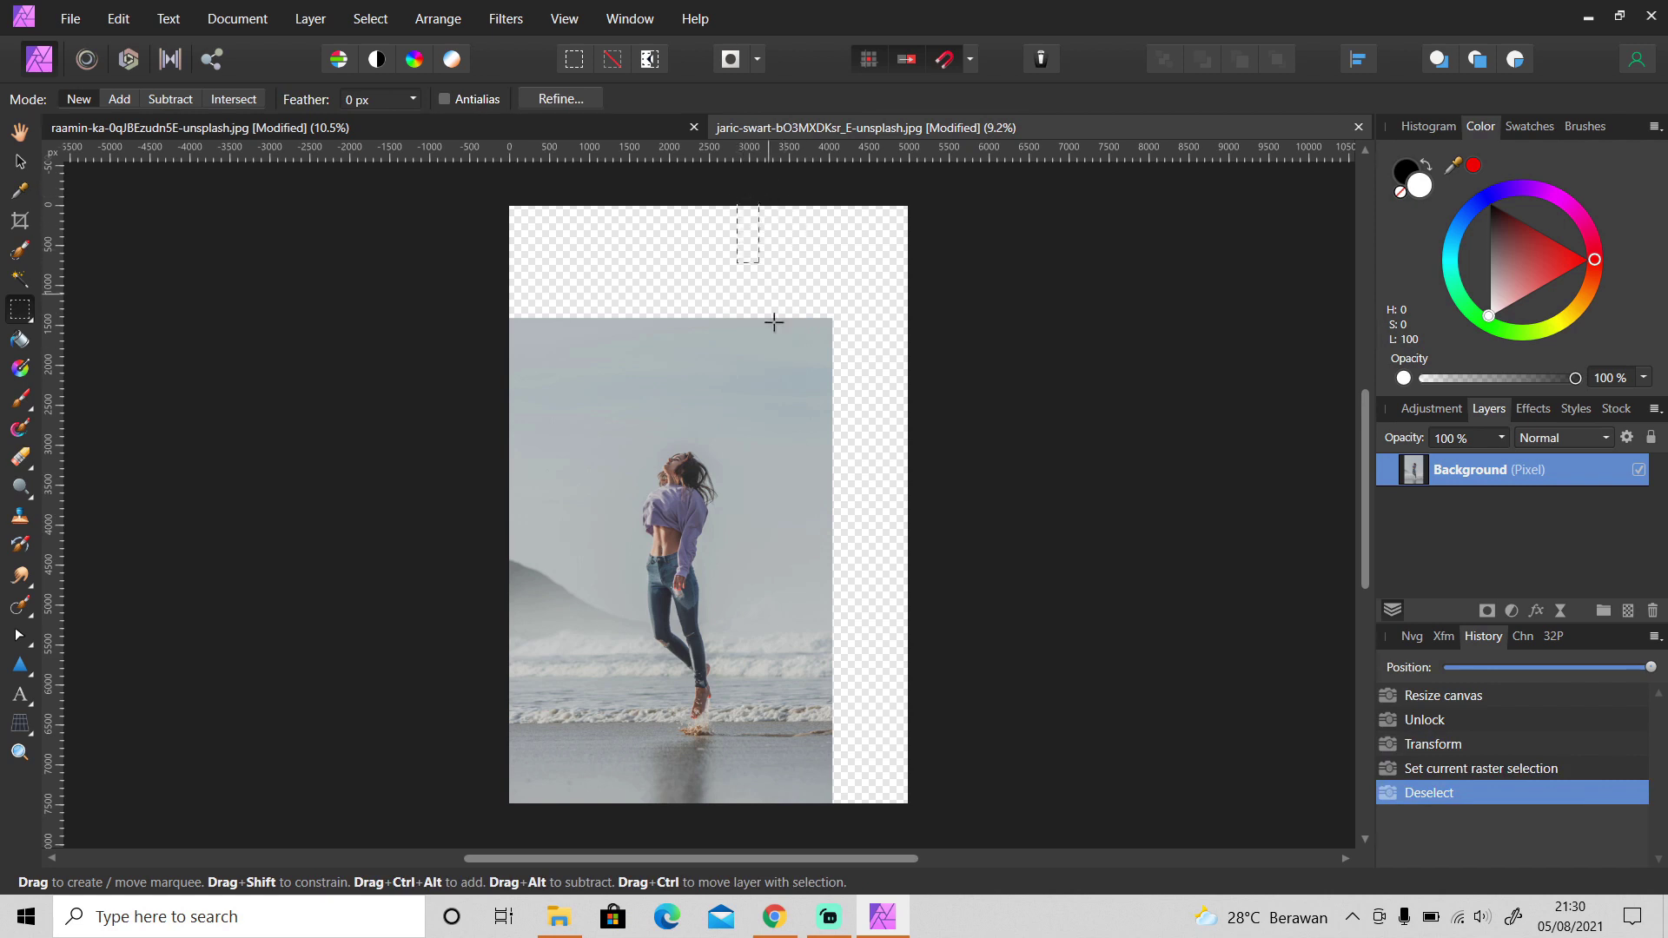
Stretch a tall sea-and-sky column right of the figure out to the canvas's right edge
left_click_drag(774, 322, 823, 803)
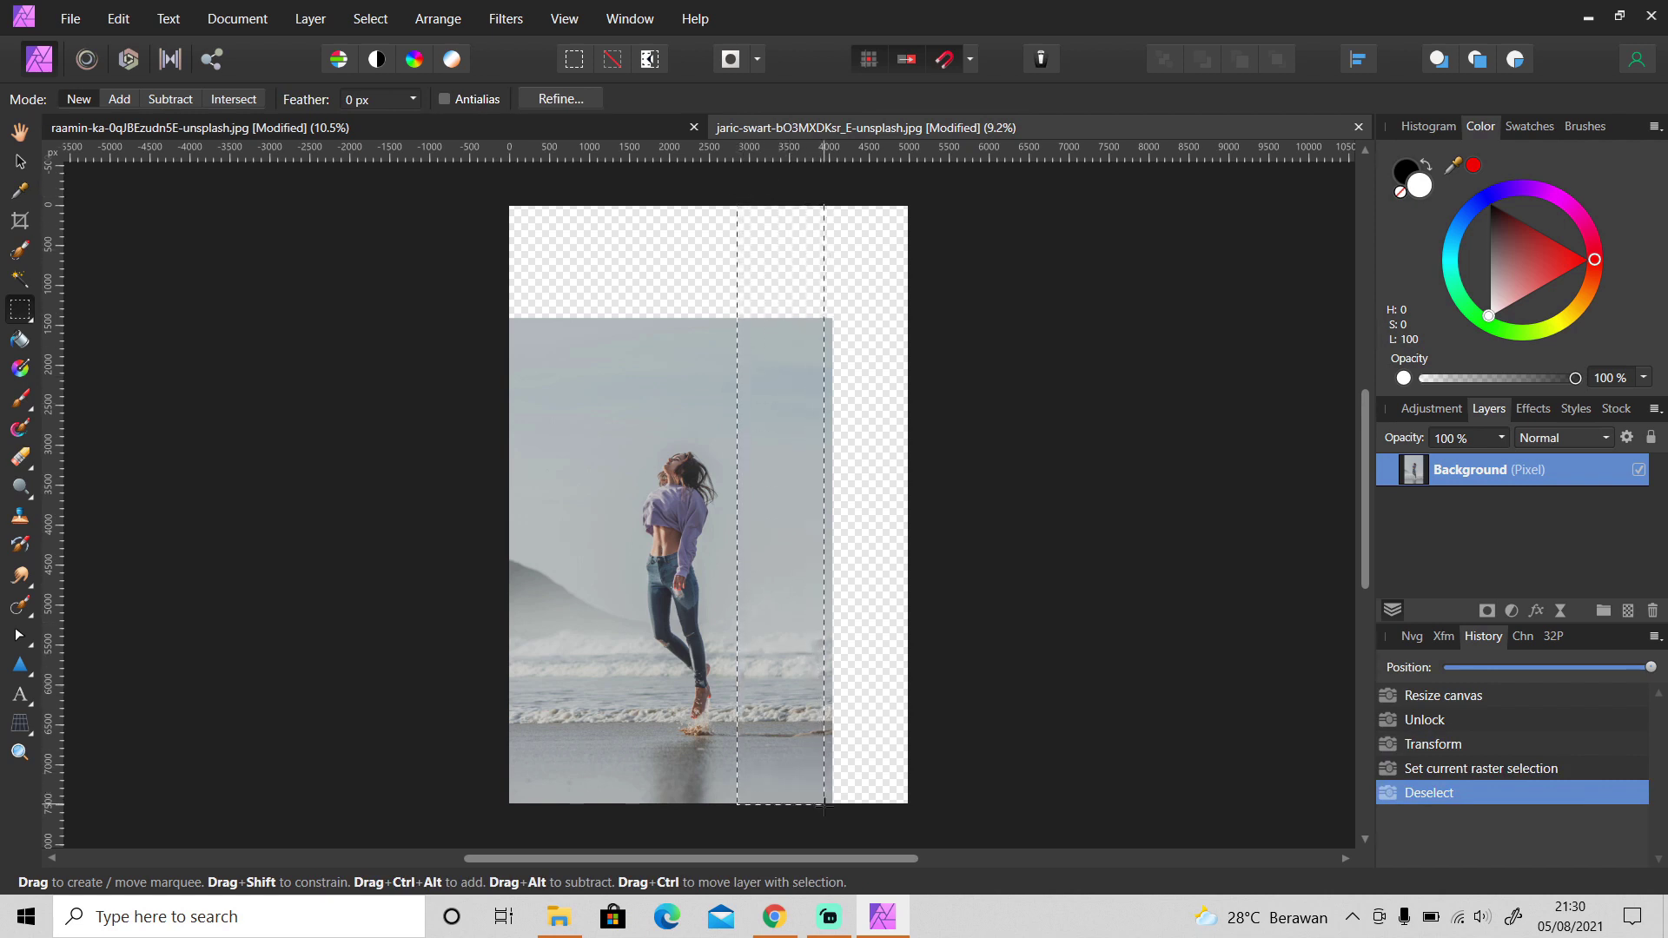
left_click_drag(823, 803, 832, 795)
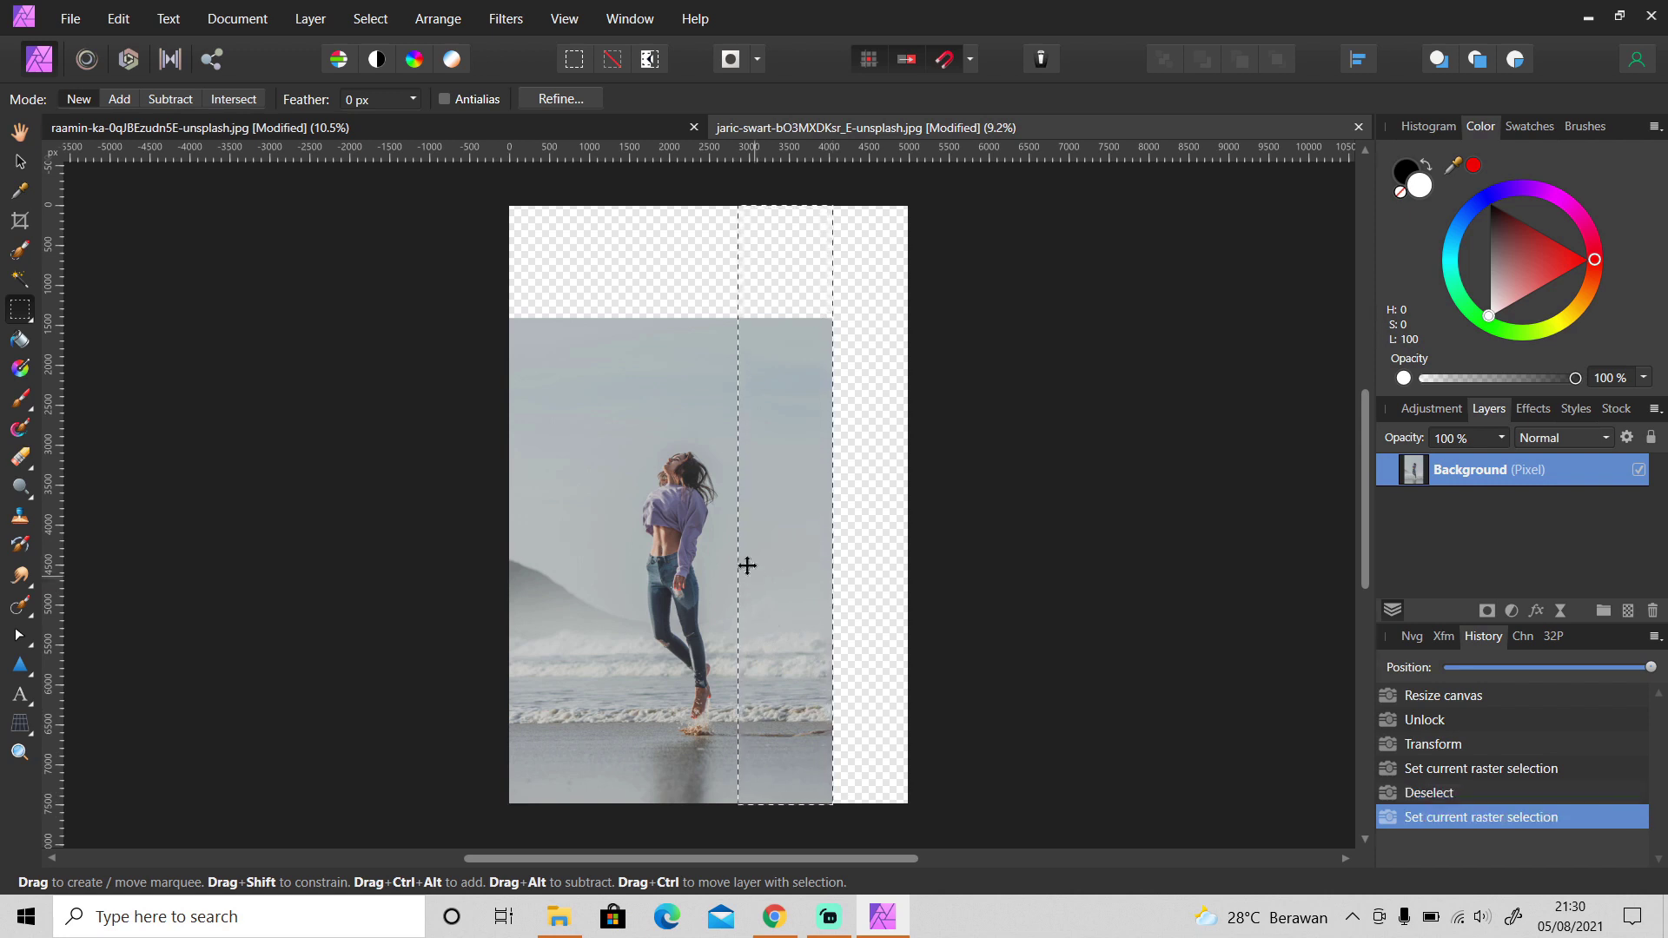
key("v")
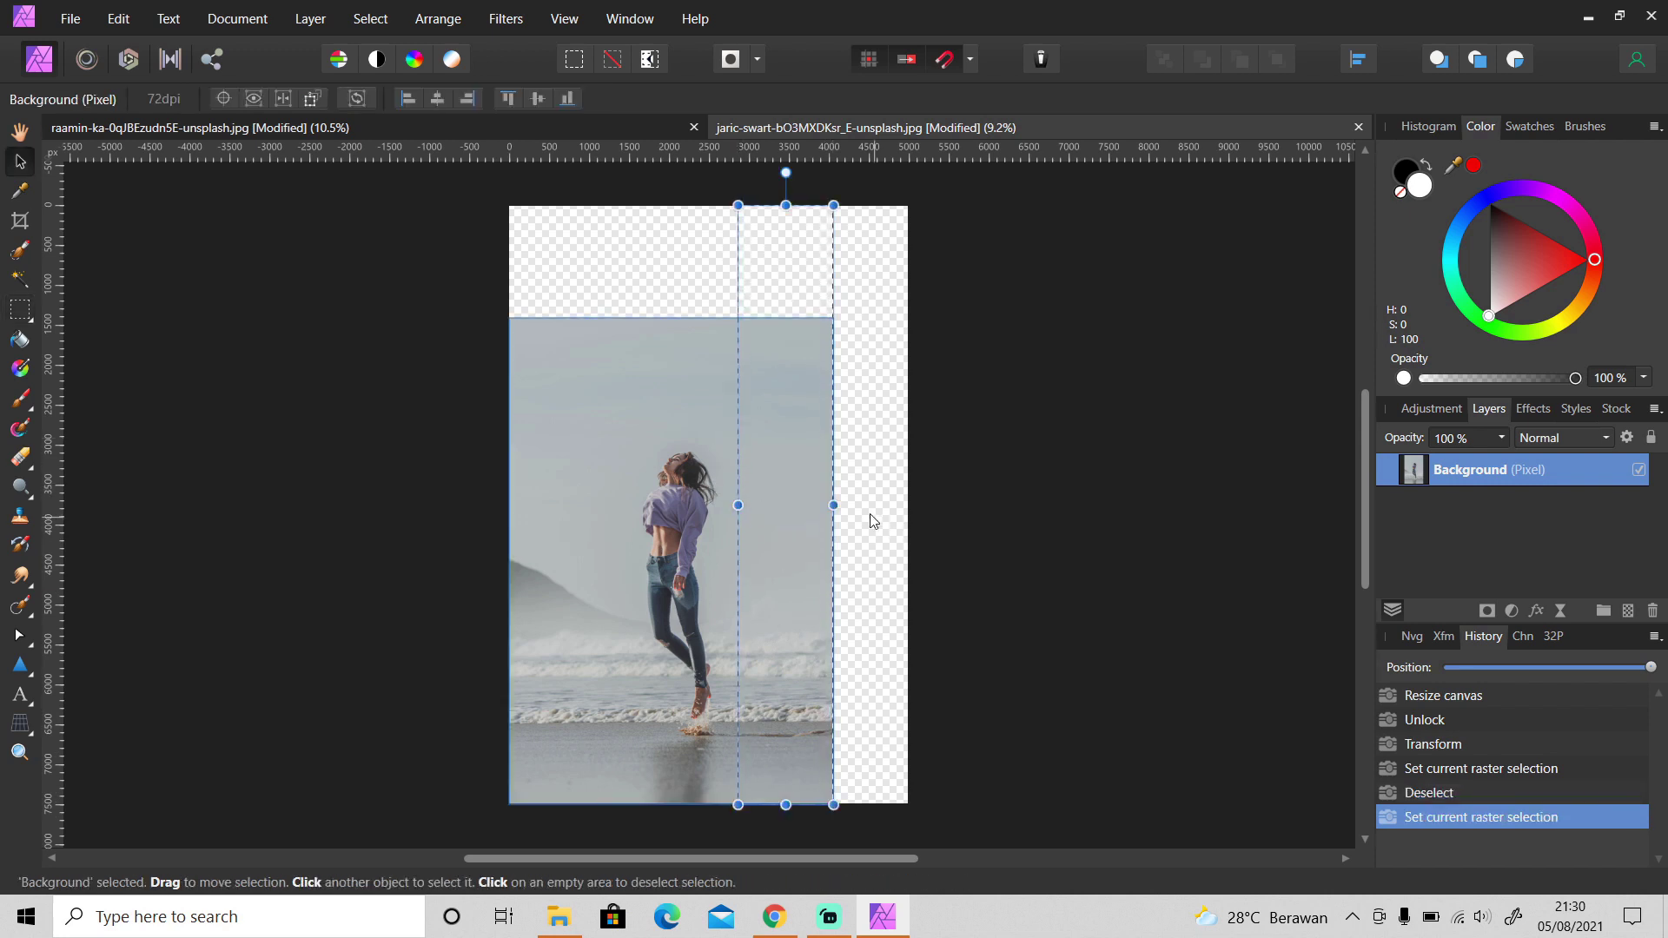
left_click_drag(833, 504, 907, 527)
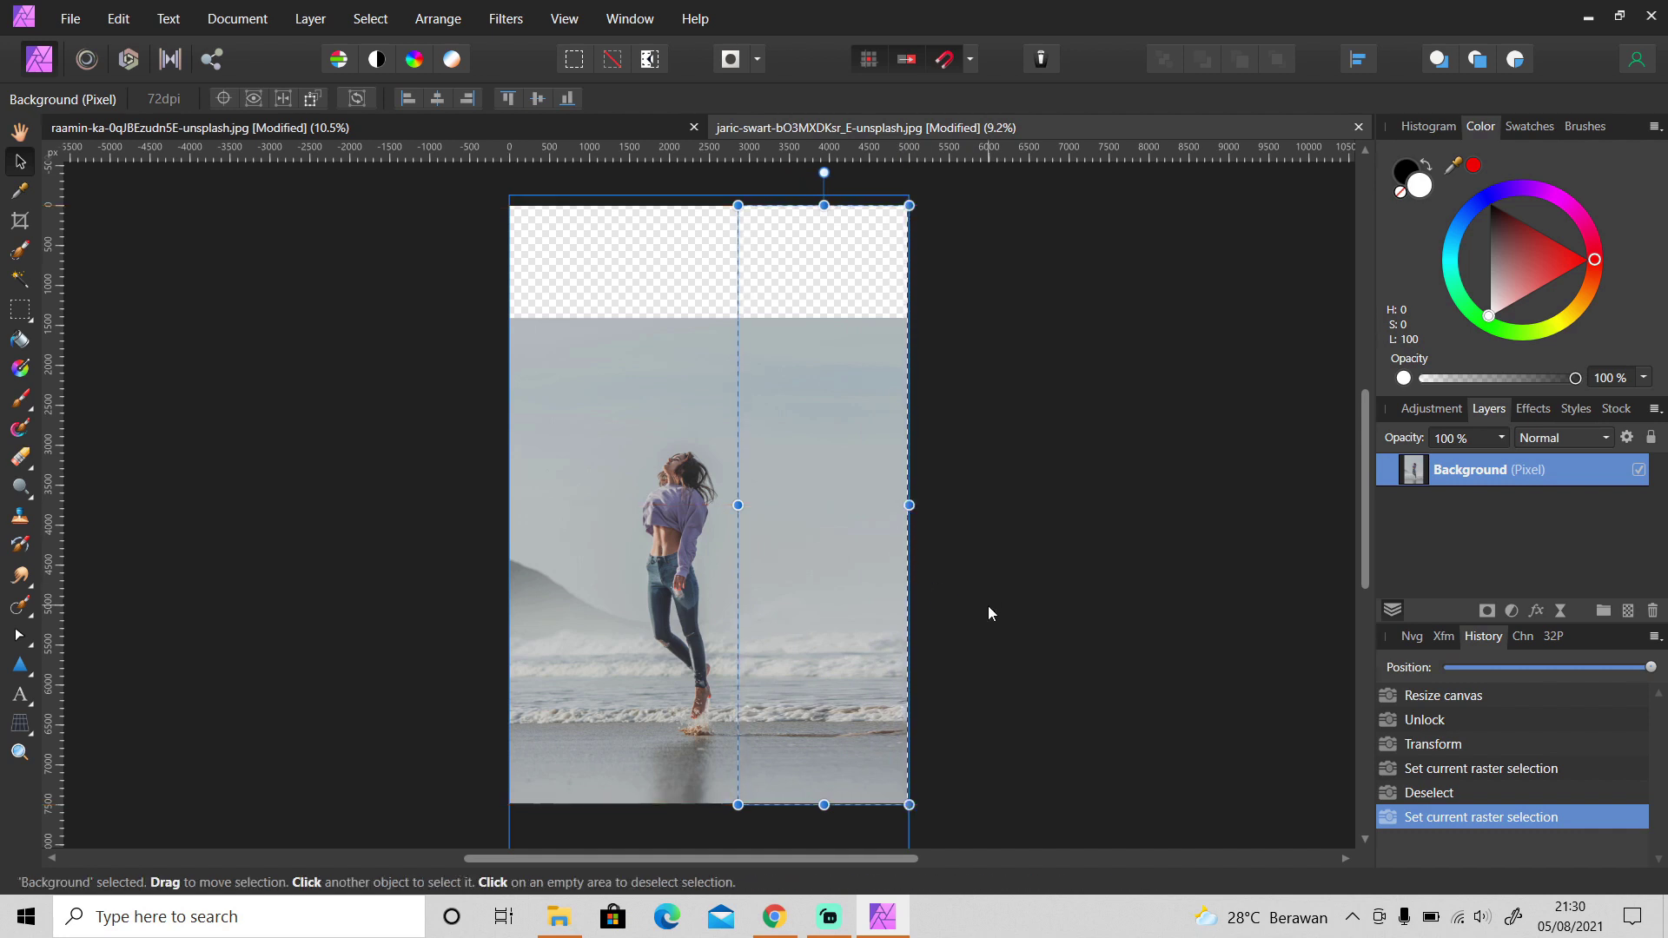
key("ctrl+d")
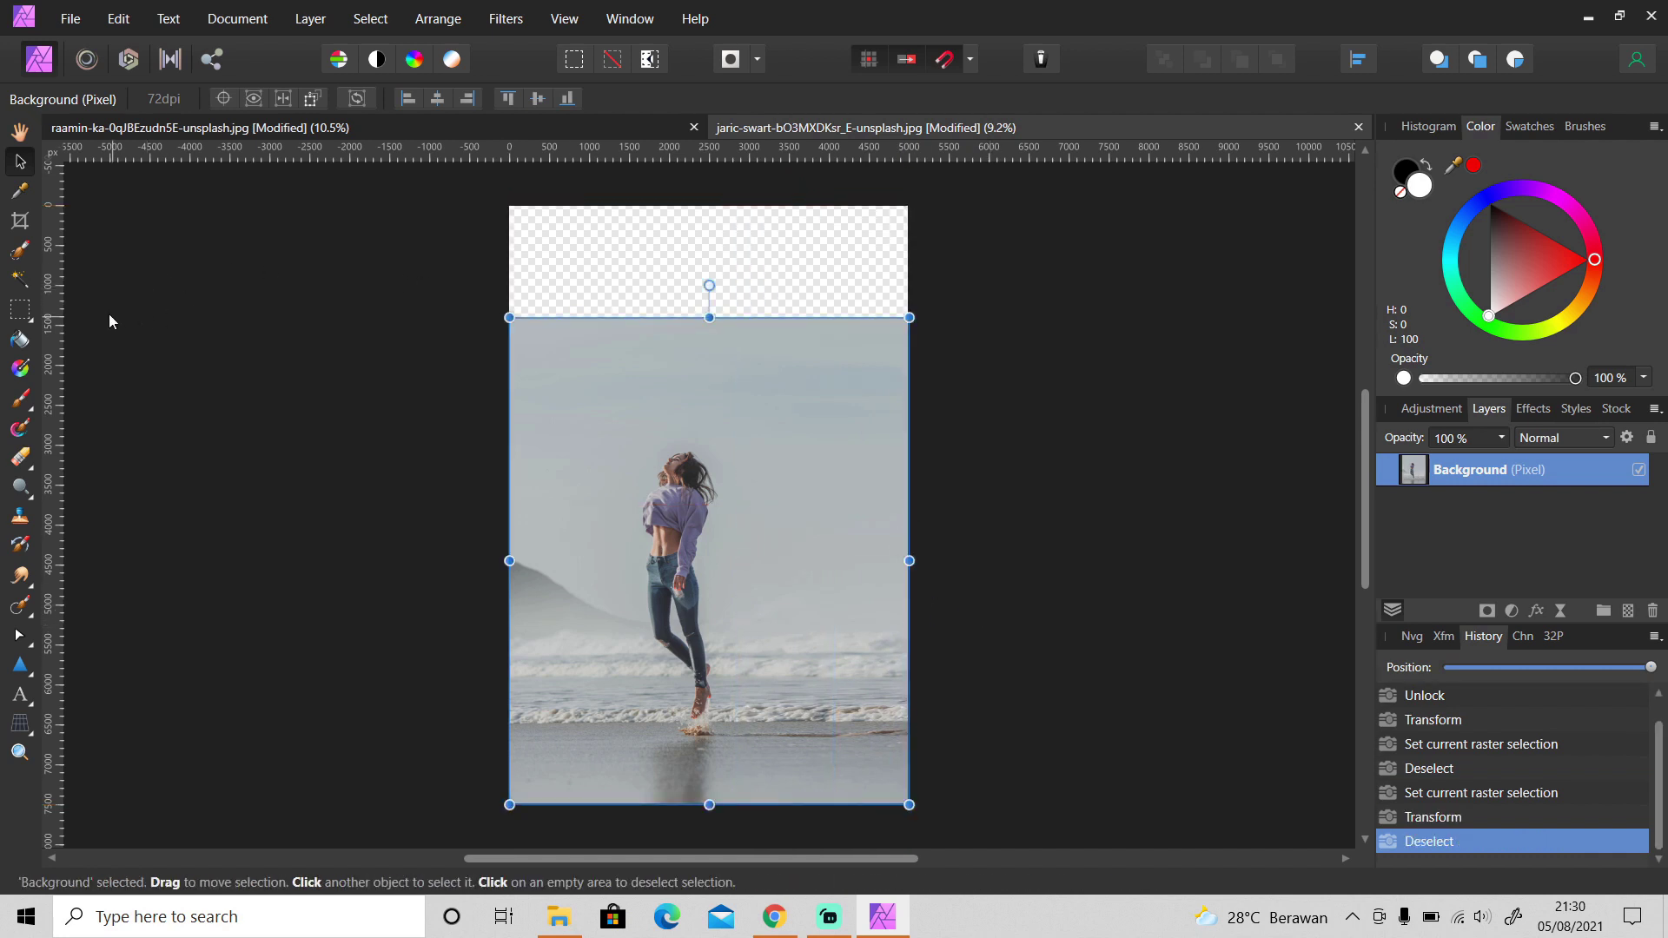
Stretch a band of sky below the gap up to the top edge of the canvas
left_click(19, 309)
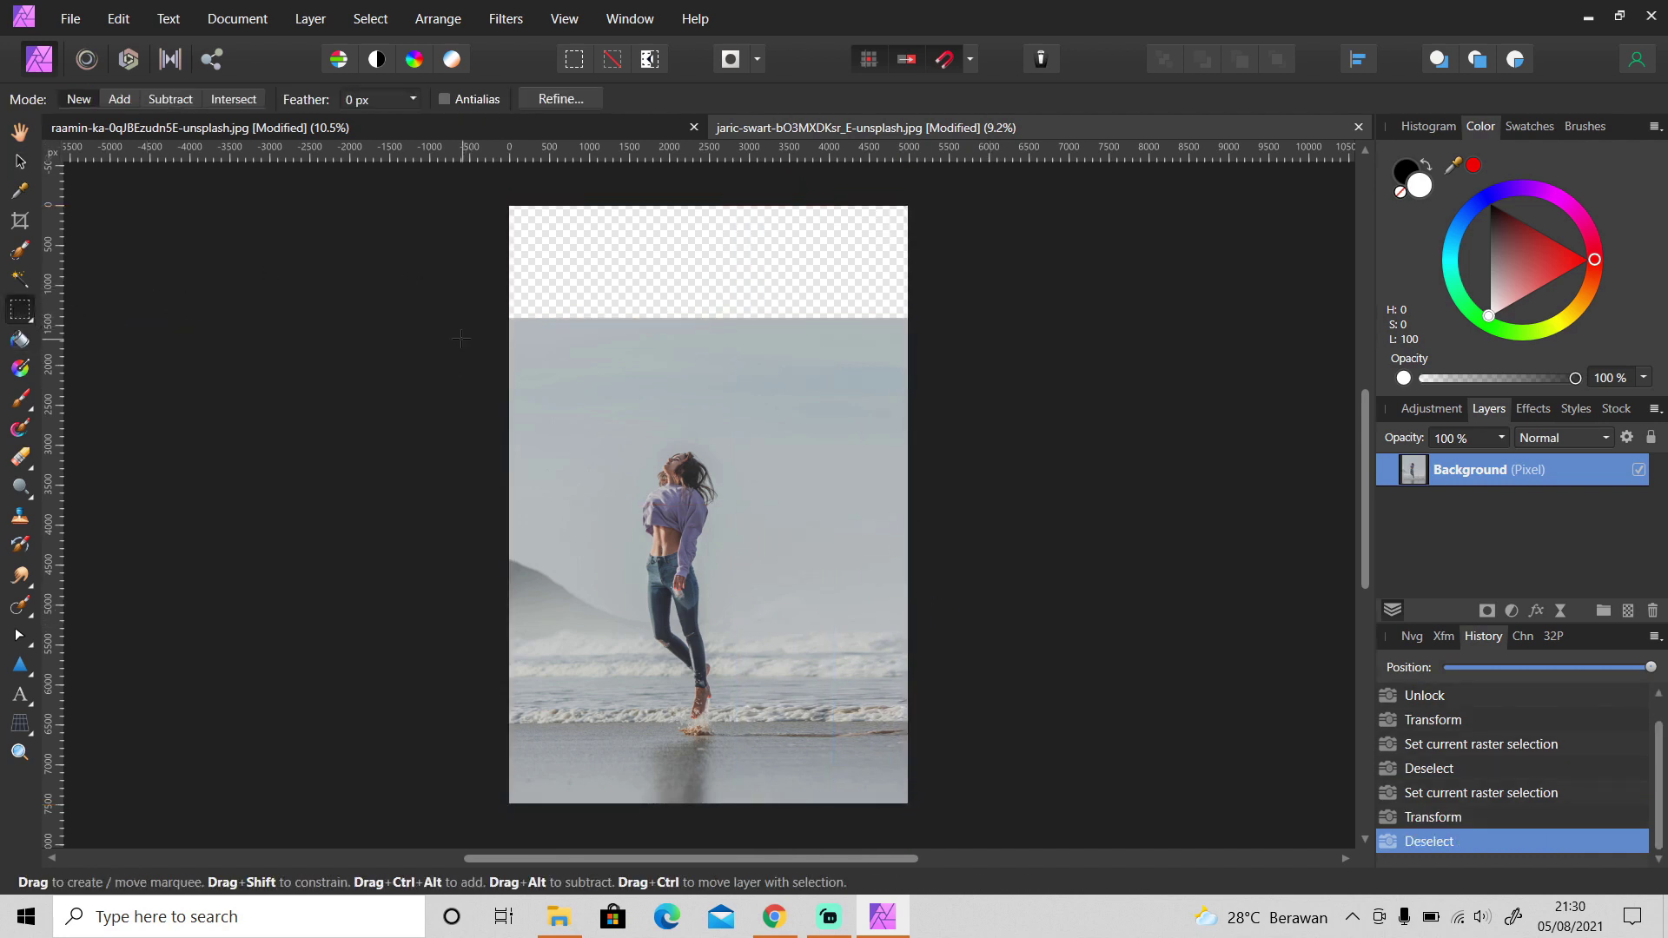
left_click_drag(460, 337, 916, 415)
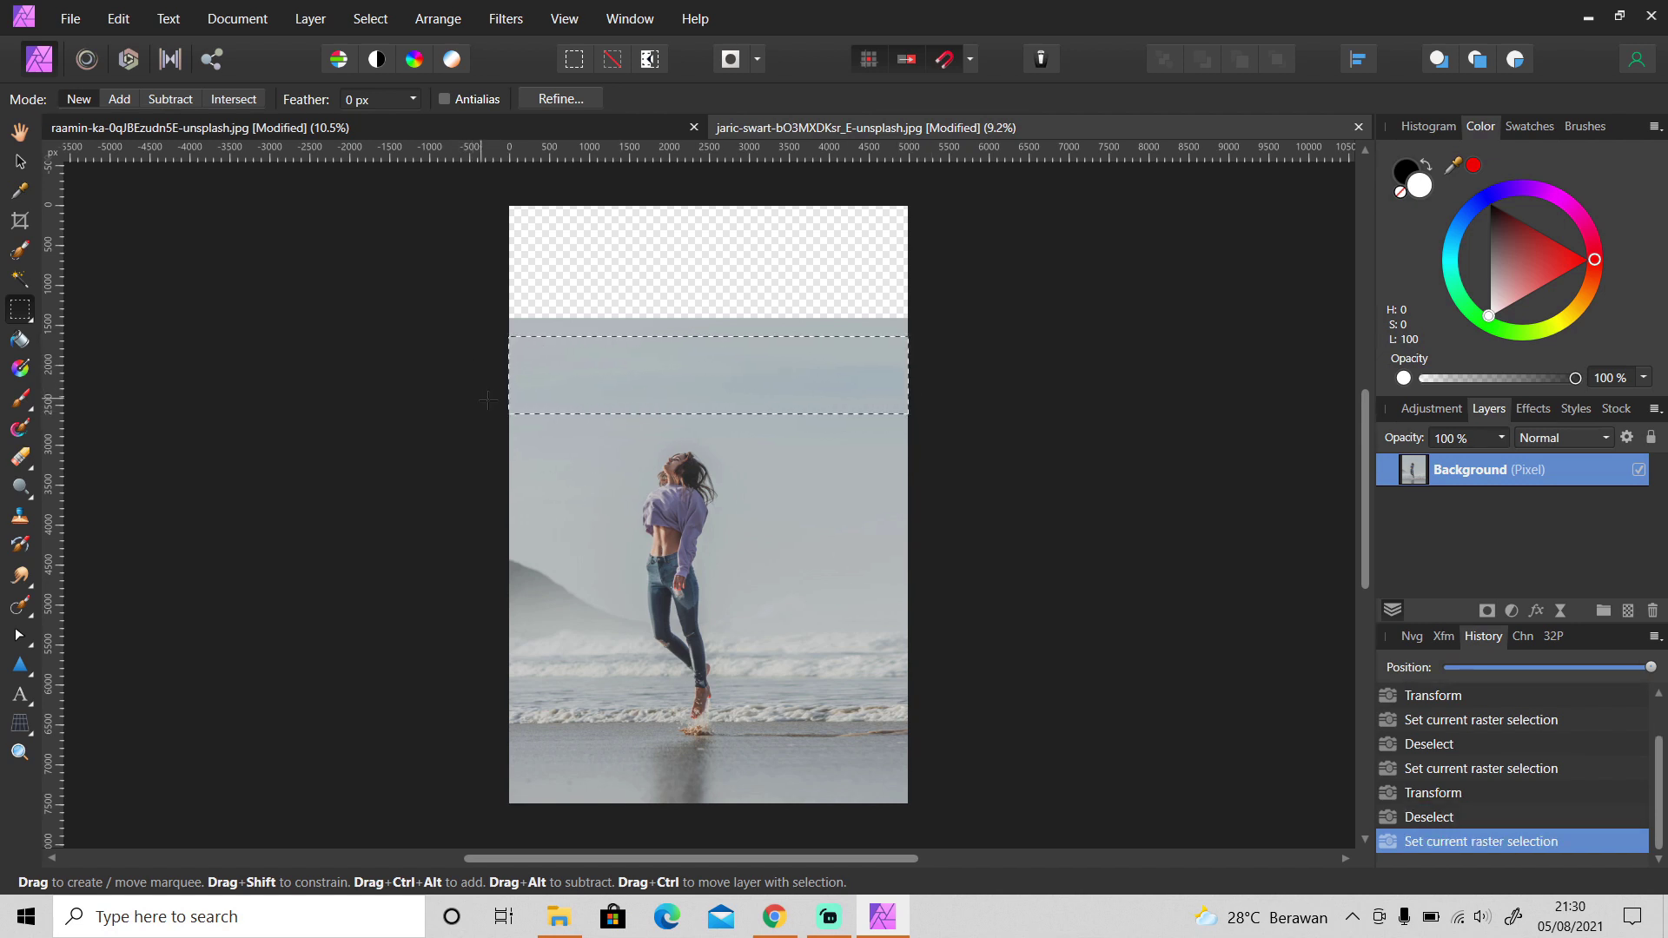
left_click(525, 423)
left_click_drag(469, 419, 952, 324)
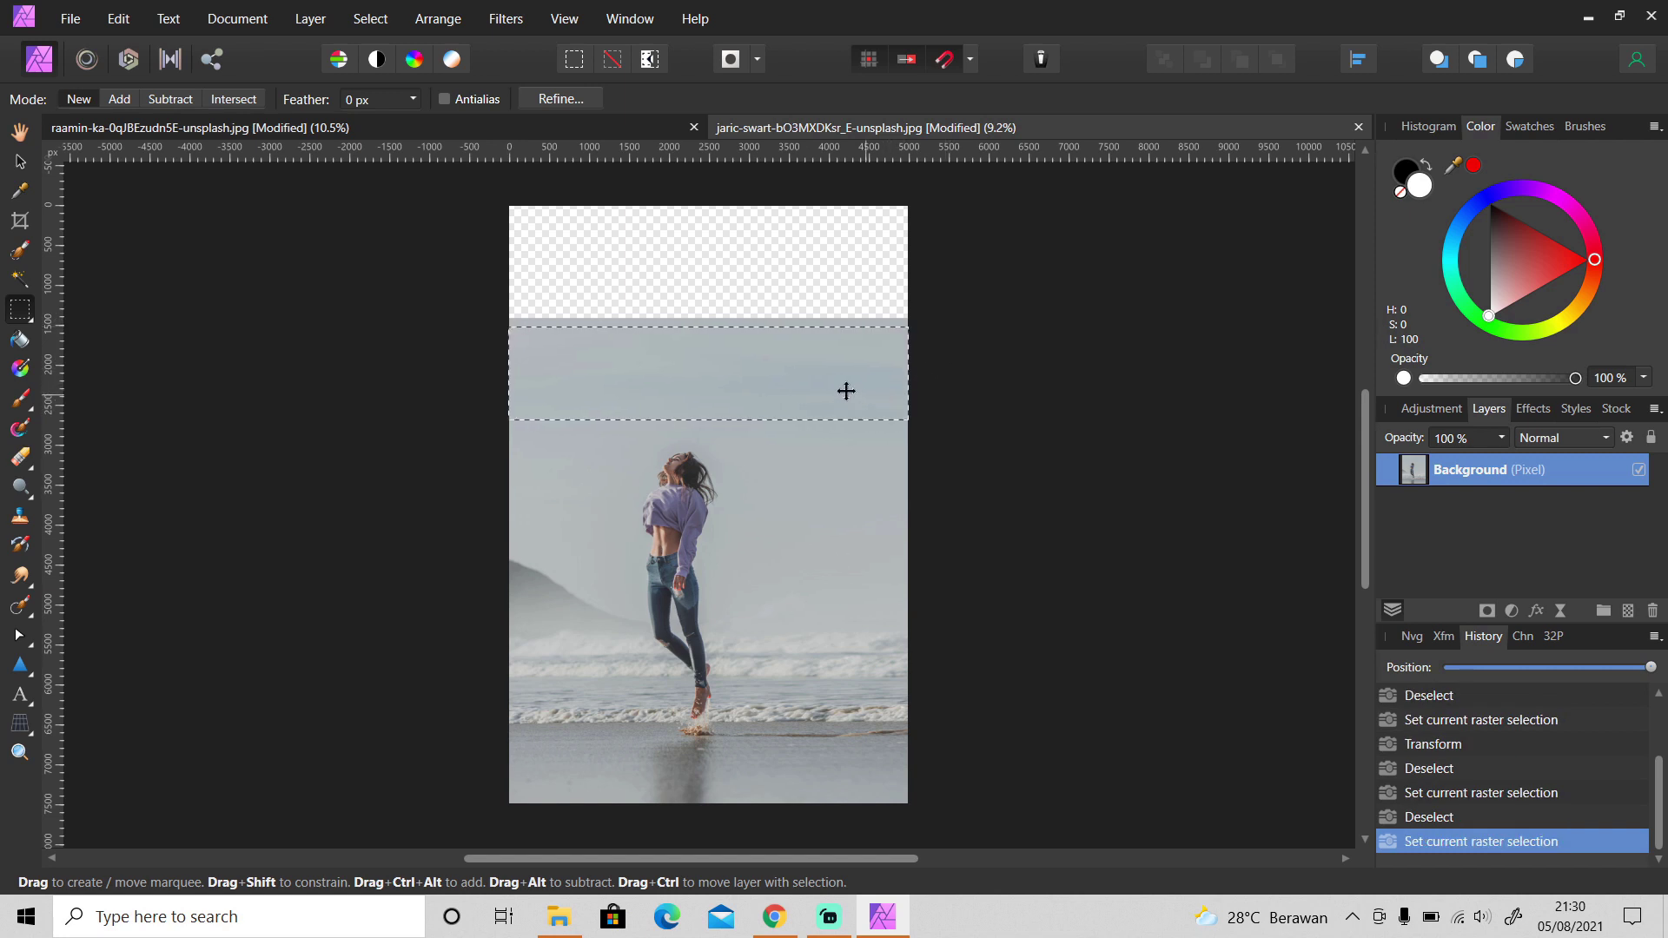
key("v")
left_click_drag(716, 325, 716, 205)
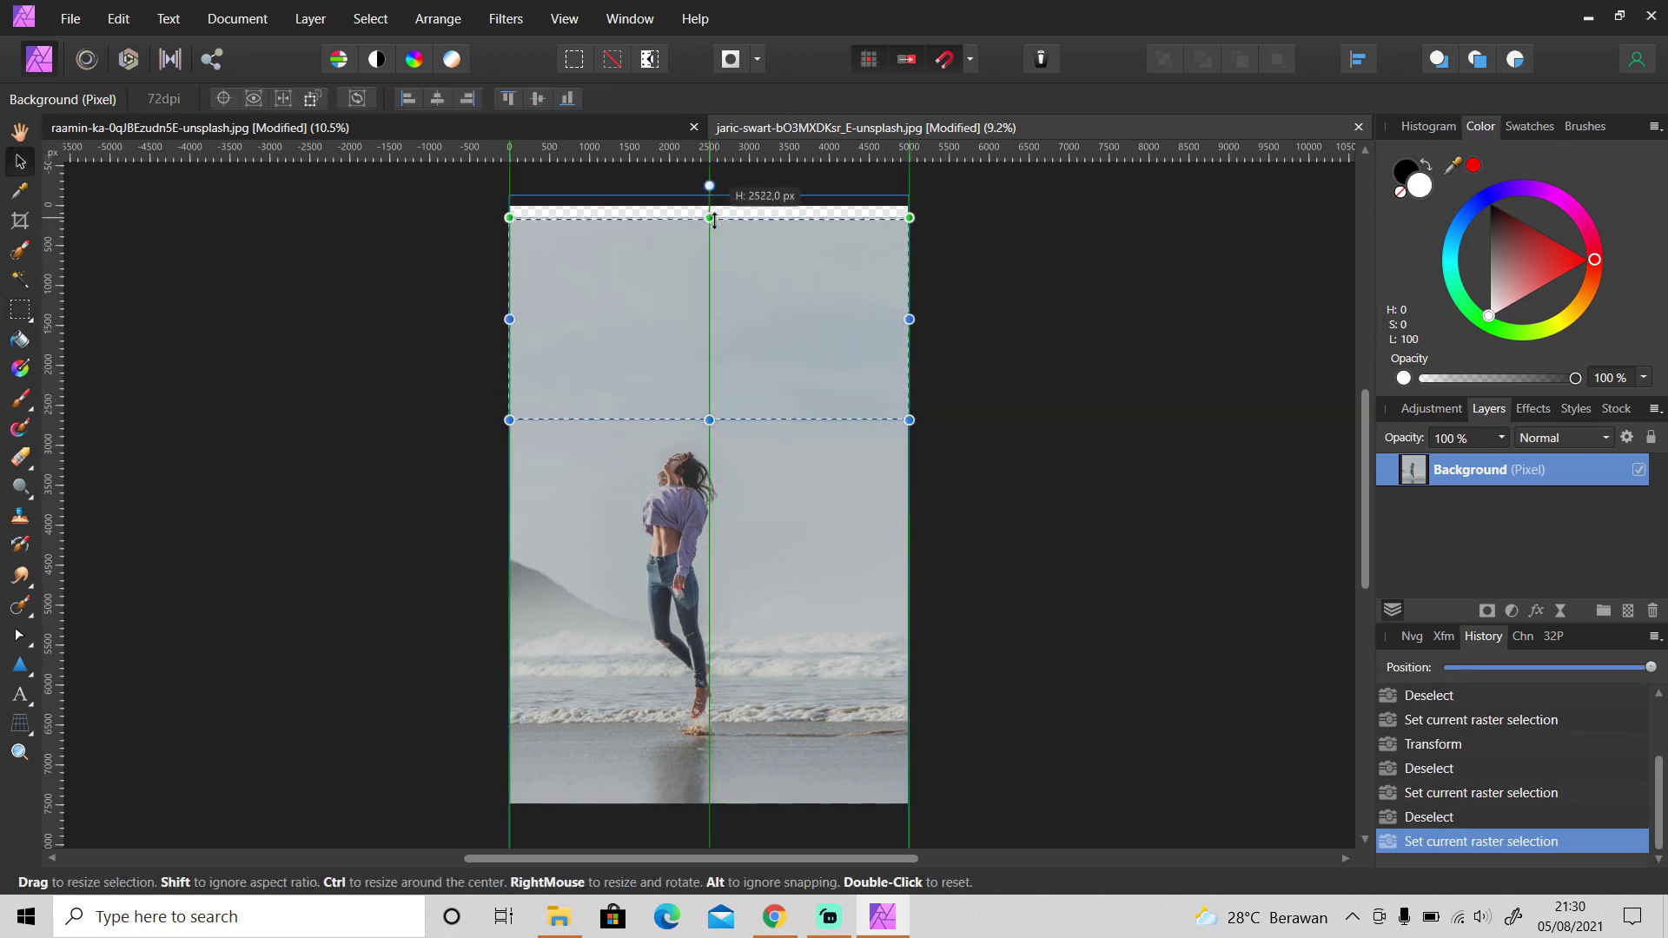
left_click(1095, 518)
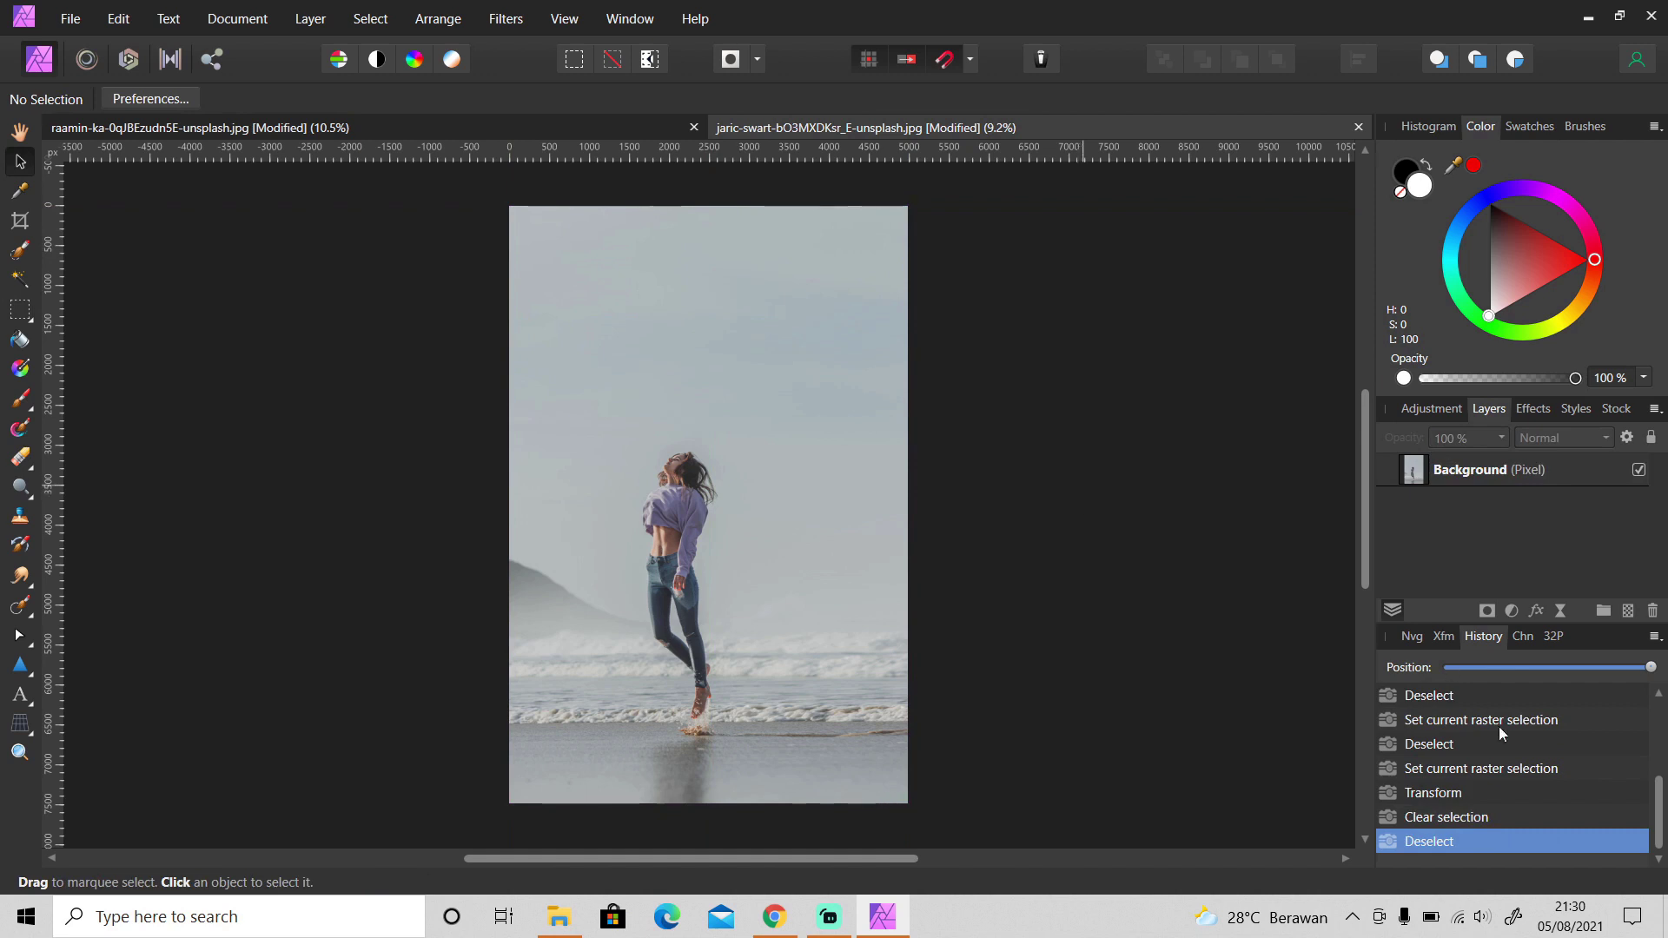
left_click_drag(1659, 789, 1659, 799)
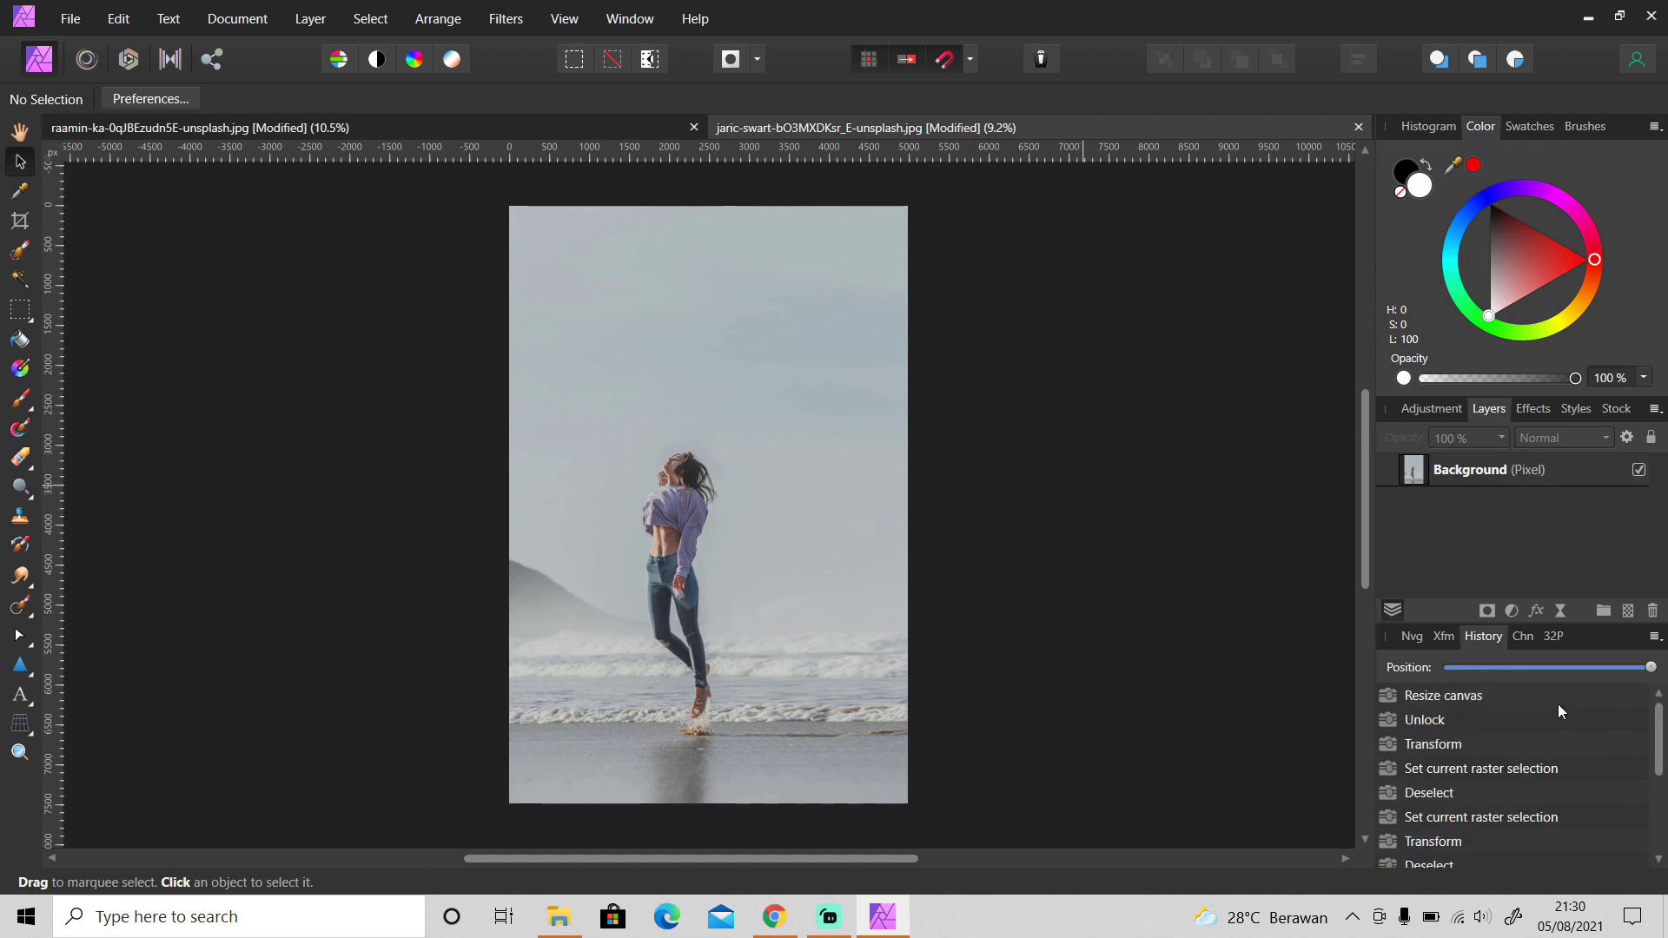
left_click(1564, 695)
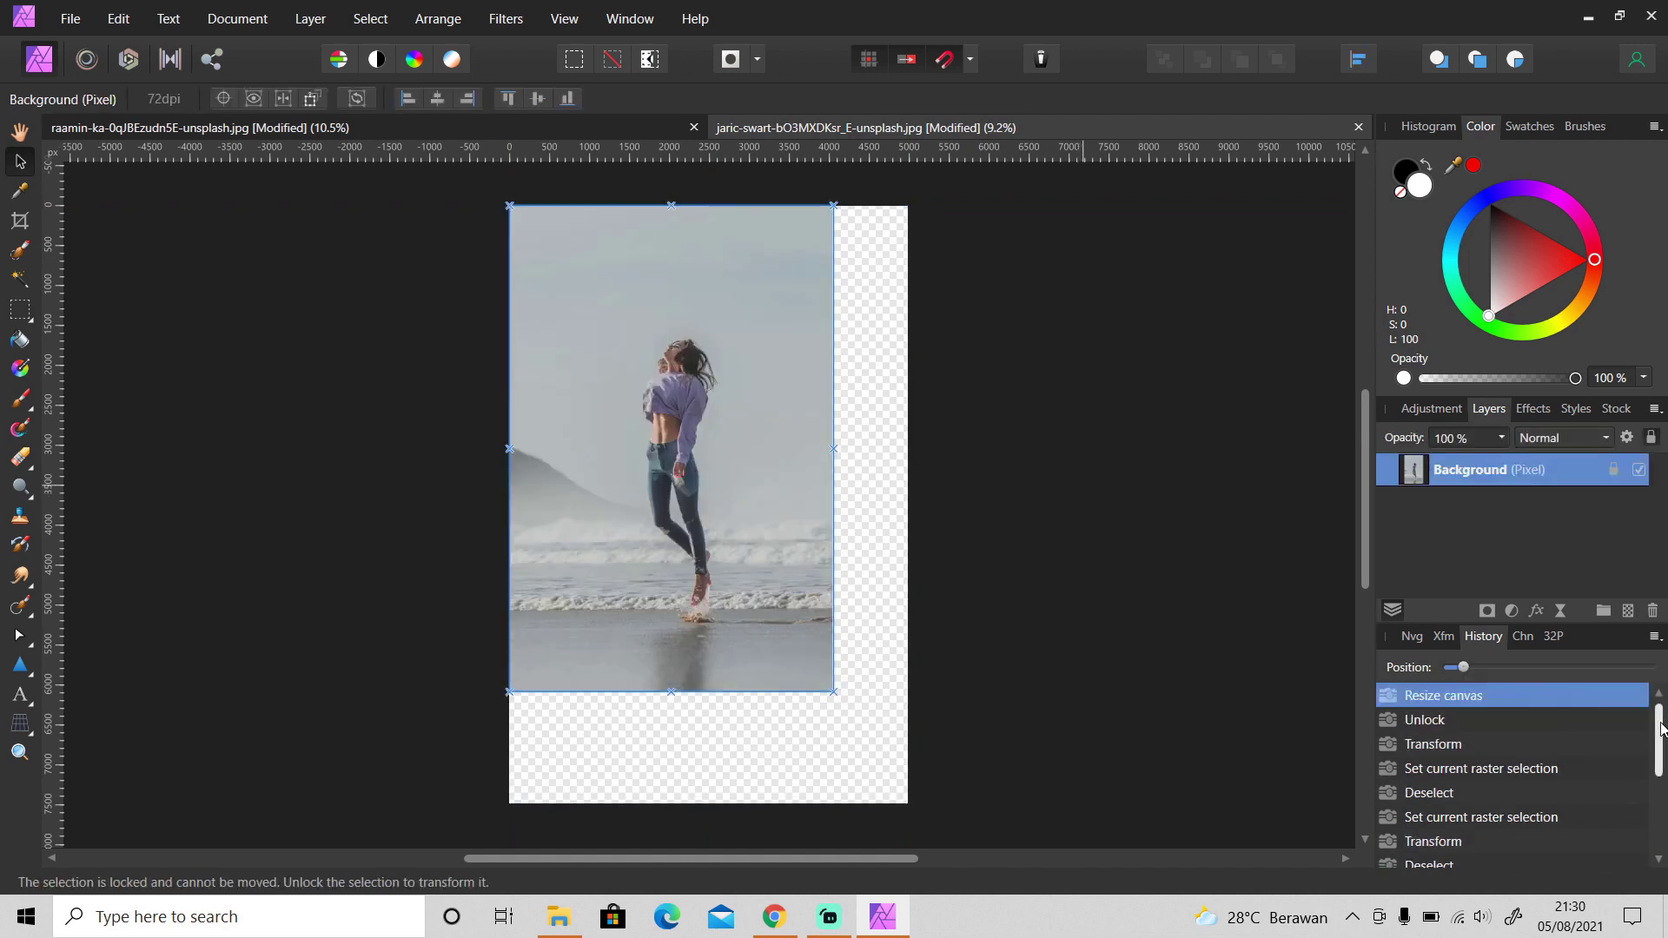
left_click_drag(1659, 721, 1598, 832)
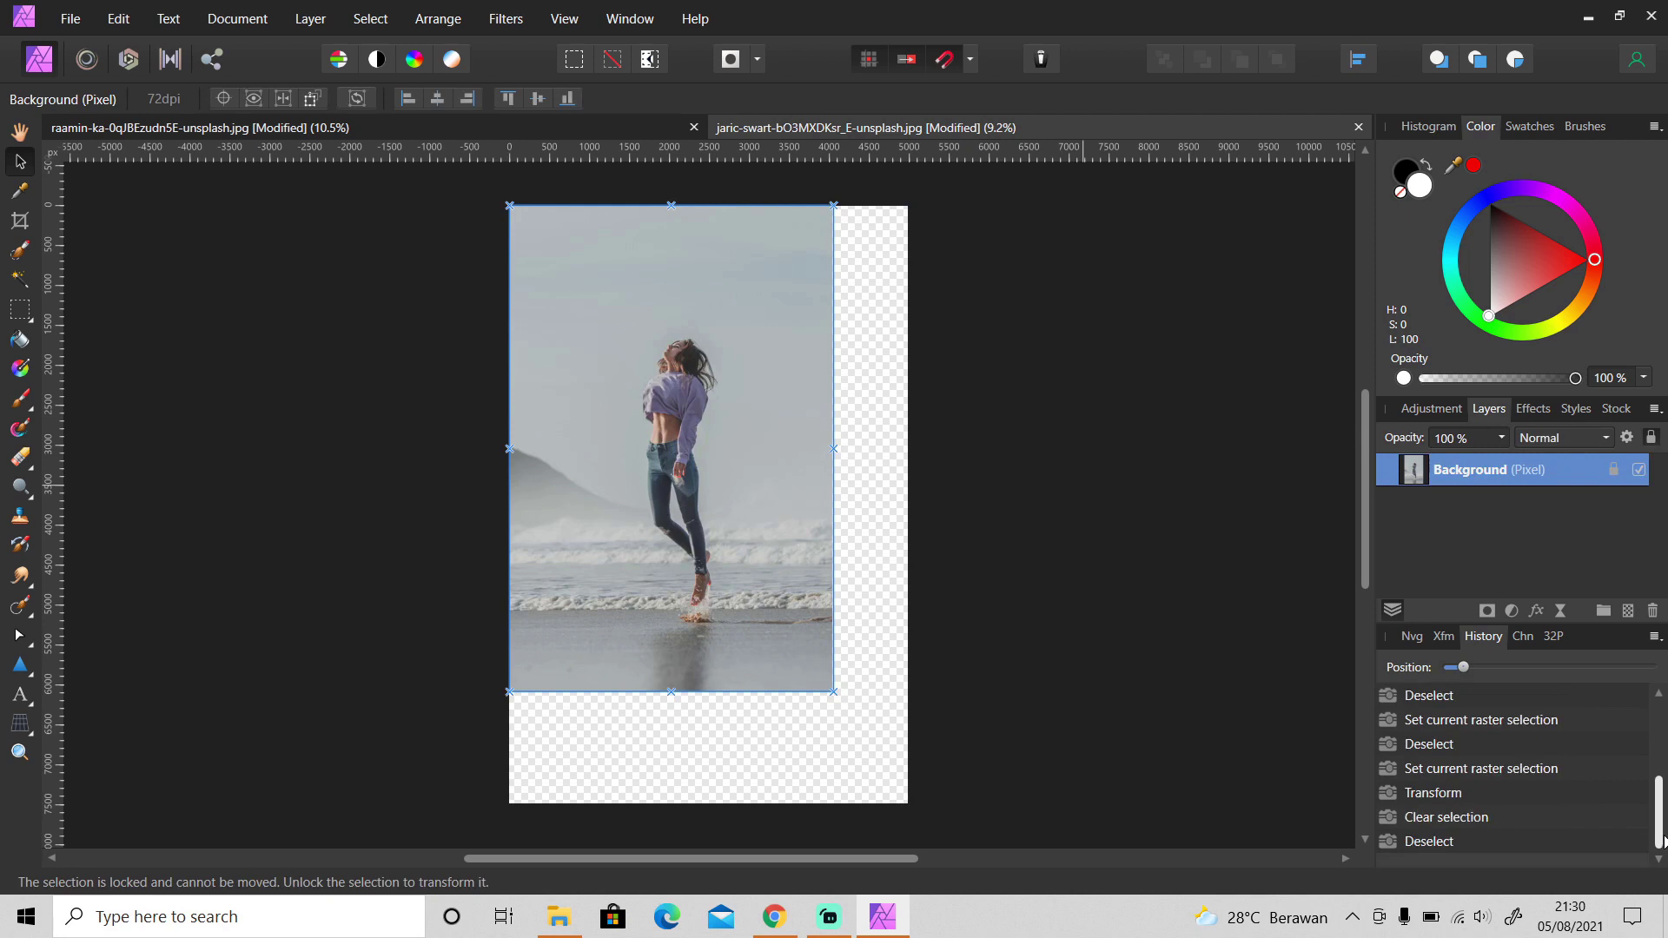
left_click(1596, 839)
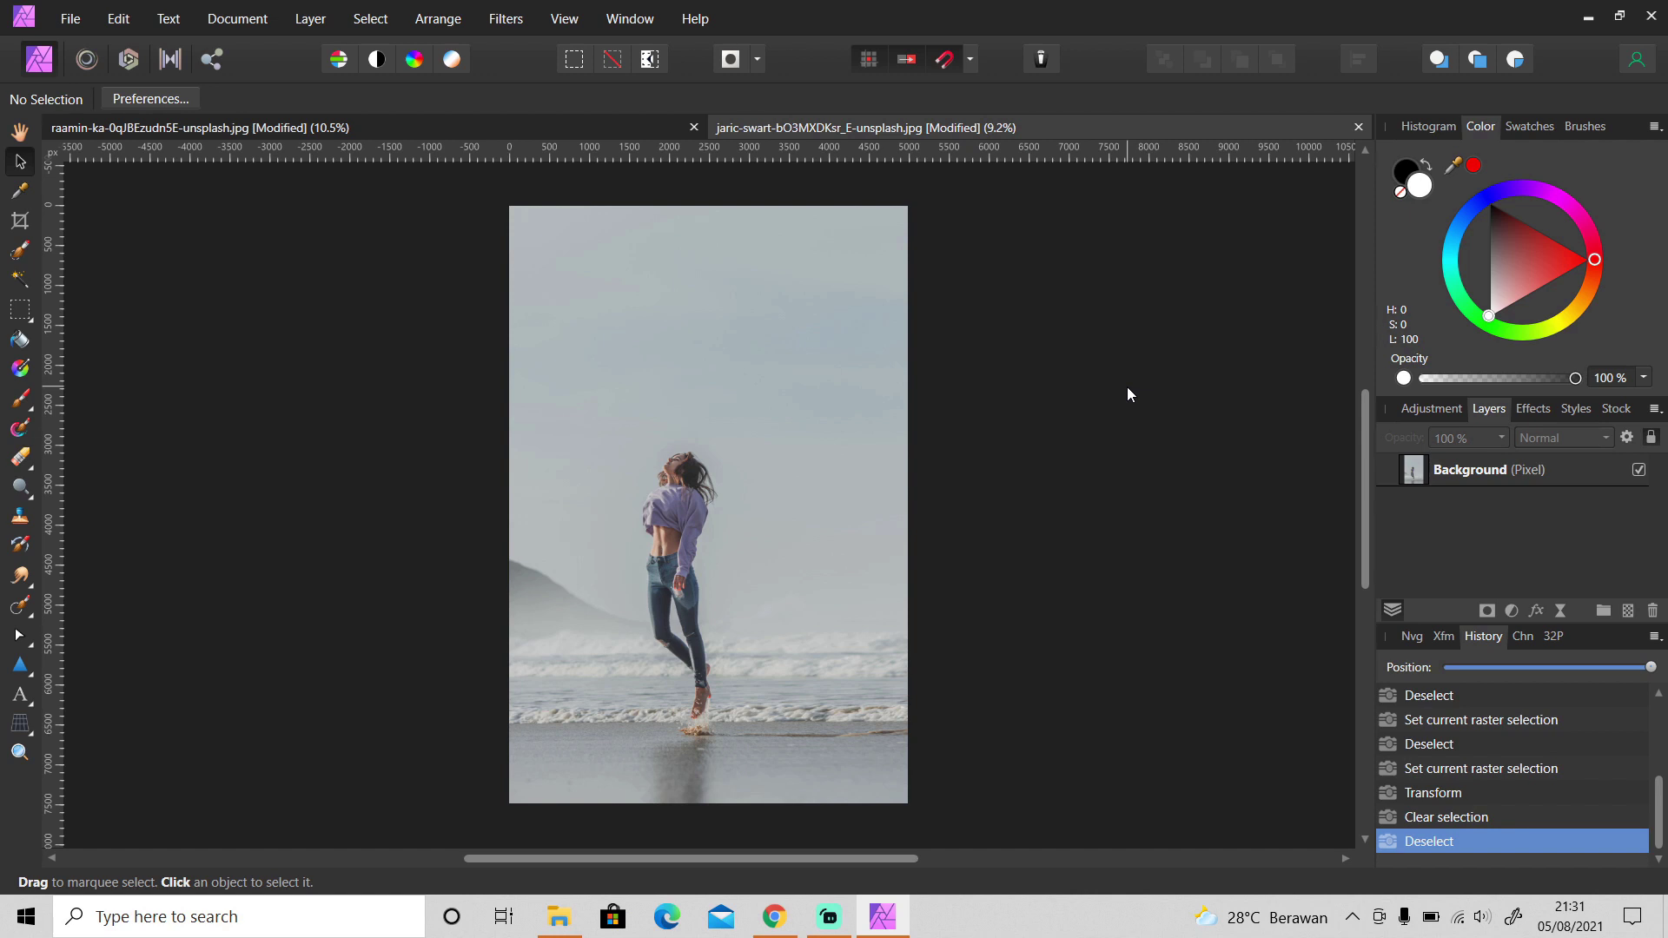
Drag the guilherme-stecanella city street photo from Downloads into Affinity Photo
left_click(558, 916)
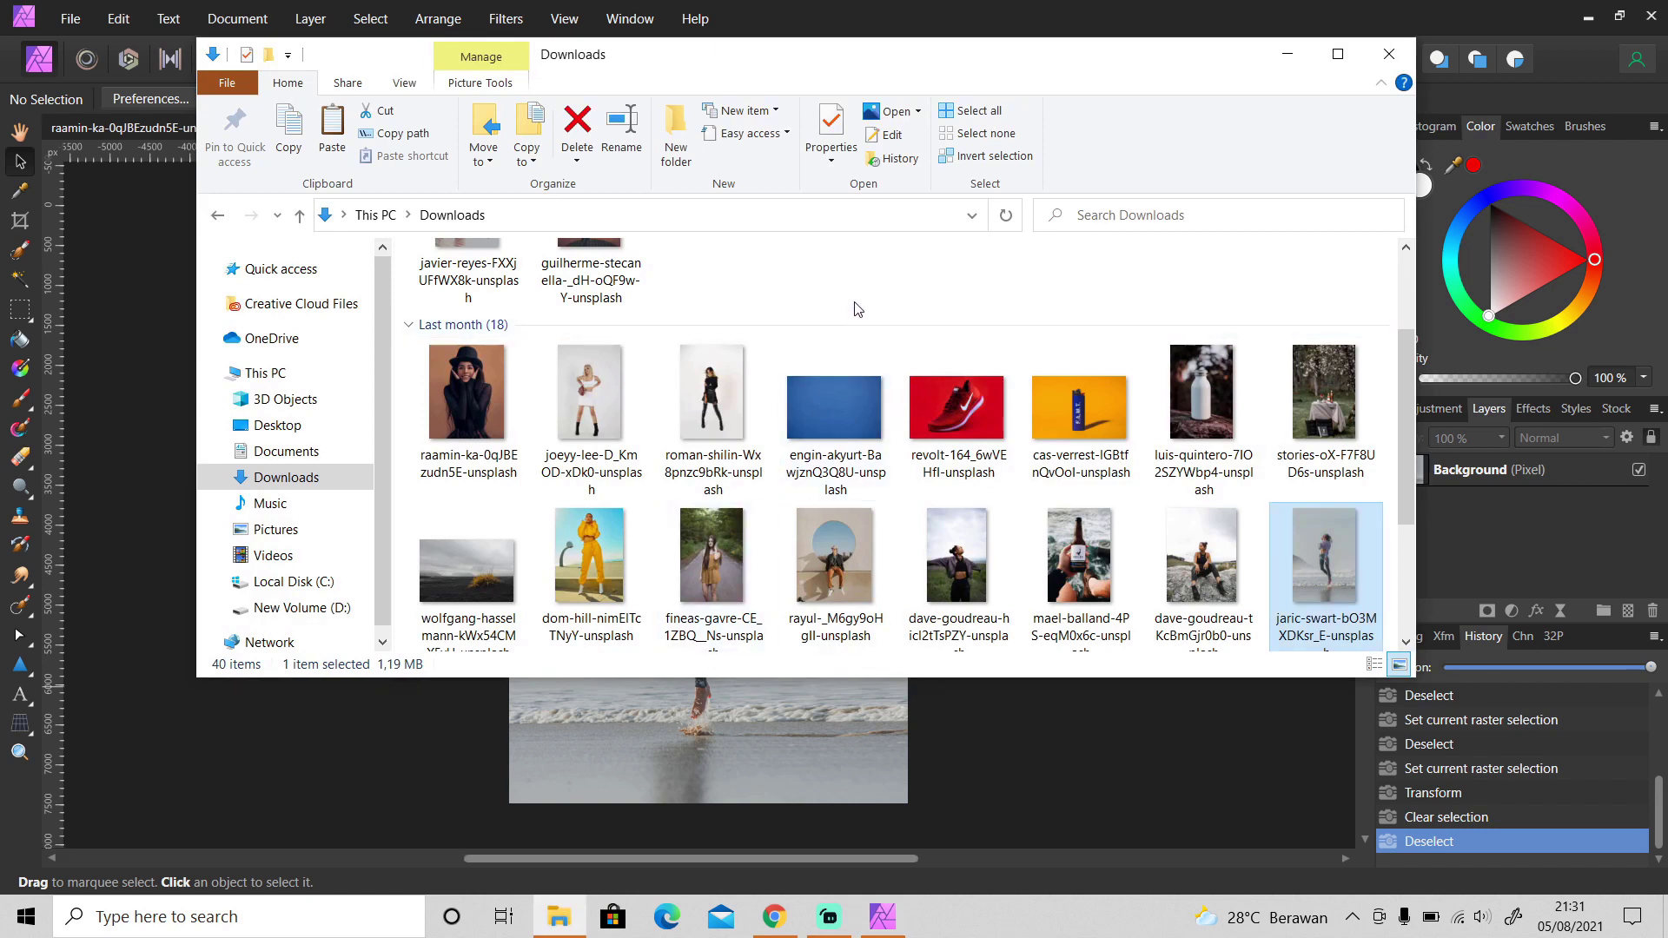
scroll(856, 309, "up", 2)
left_click_drag(593, 324, 1470, 780)
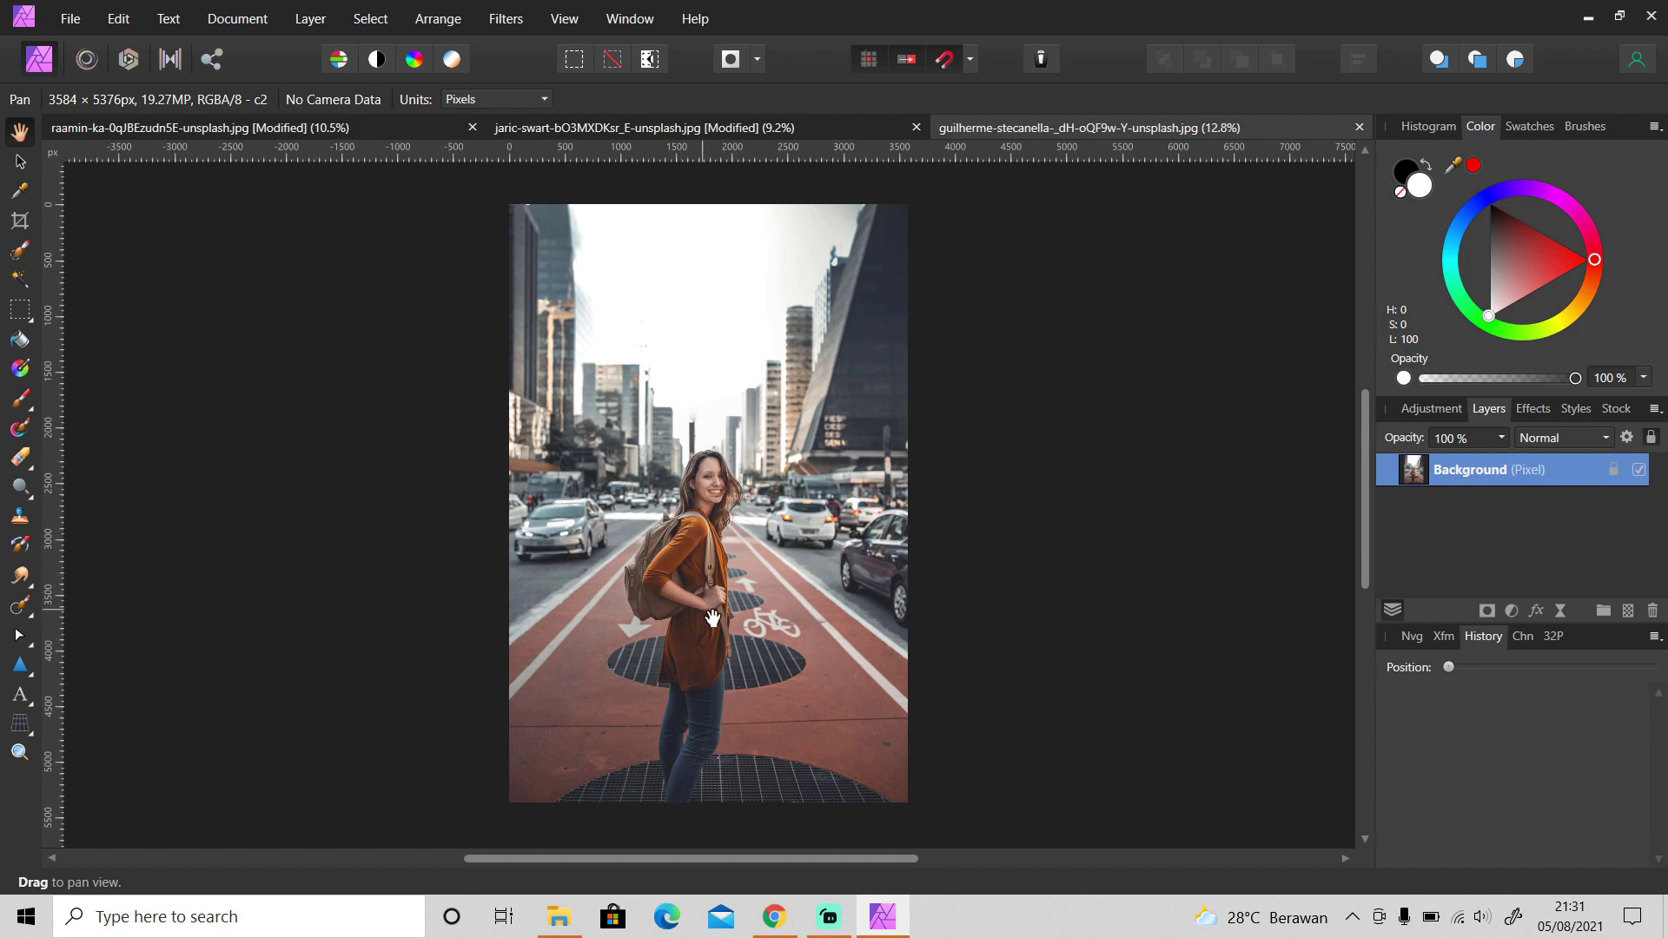
Widen the city photo's canvas to 5000 px wide with the ratio unlinked, and unlock the Background layer
left_click(236, 18)
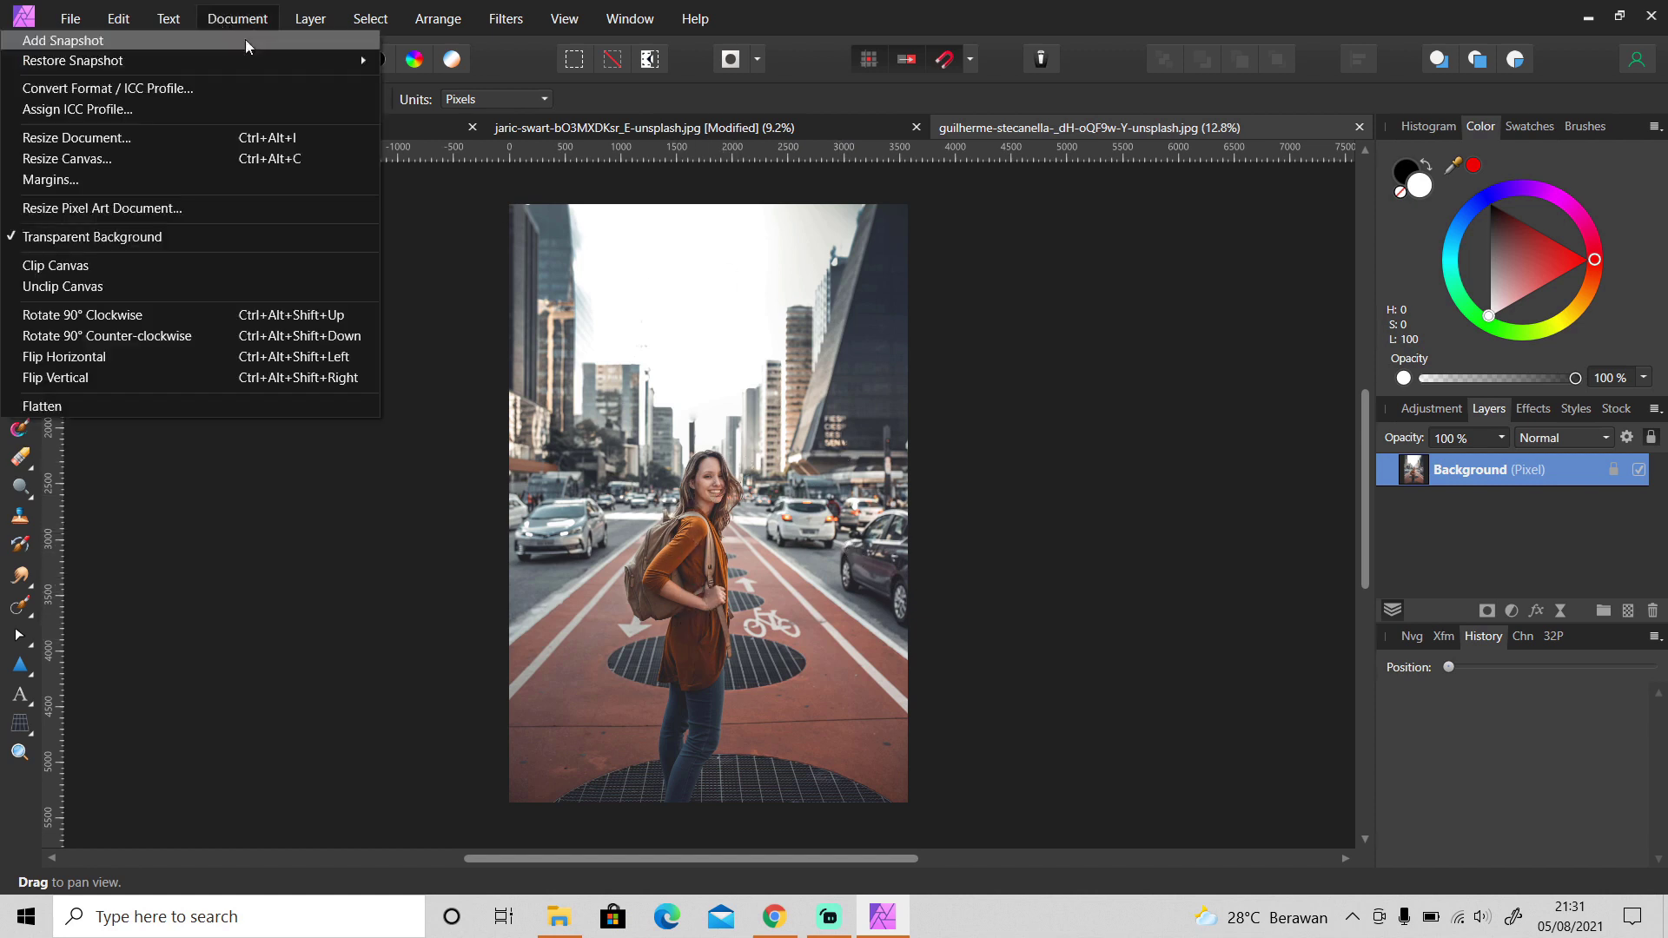
left_click(304, 158)
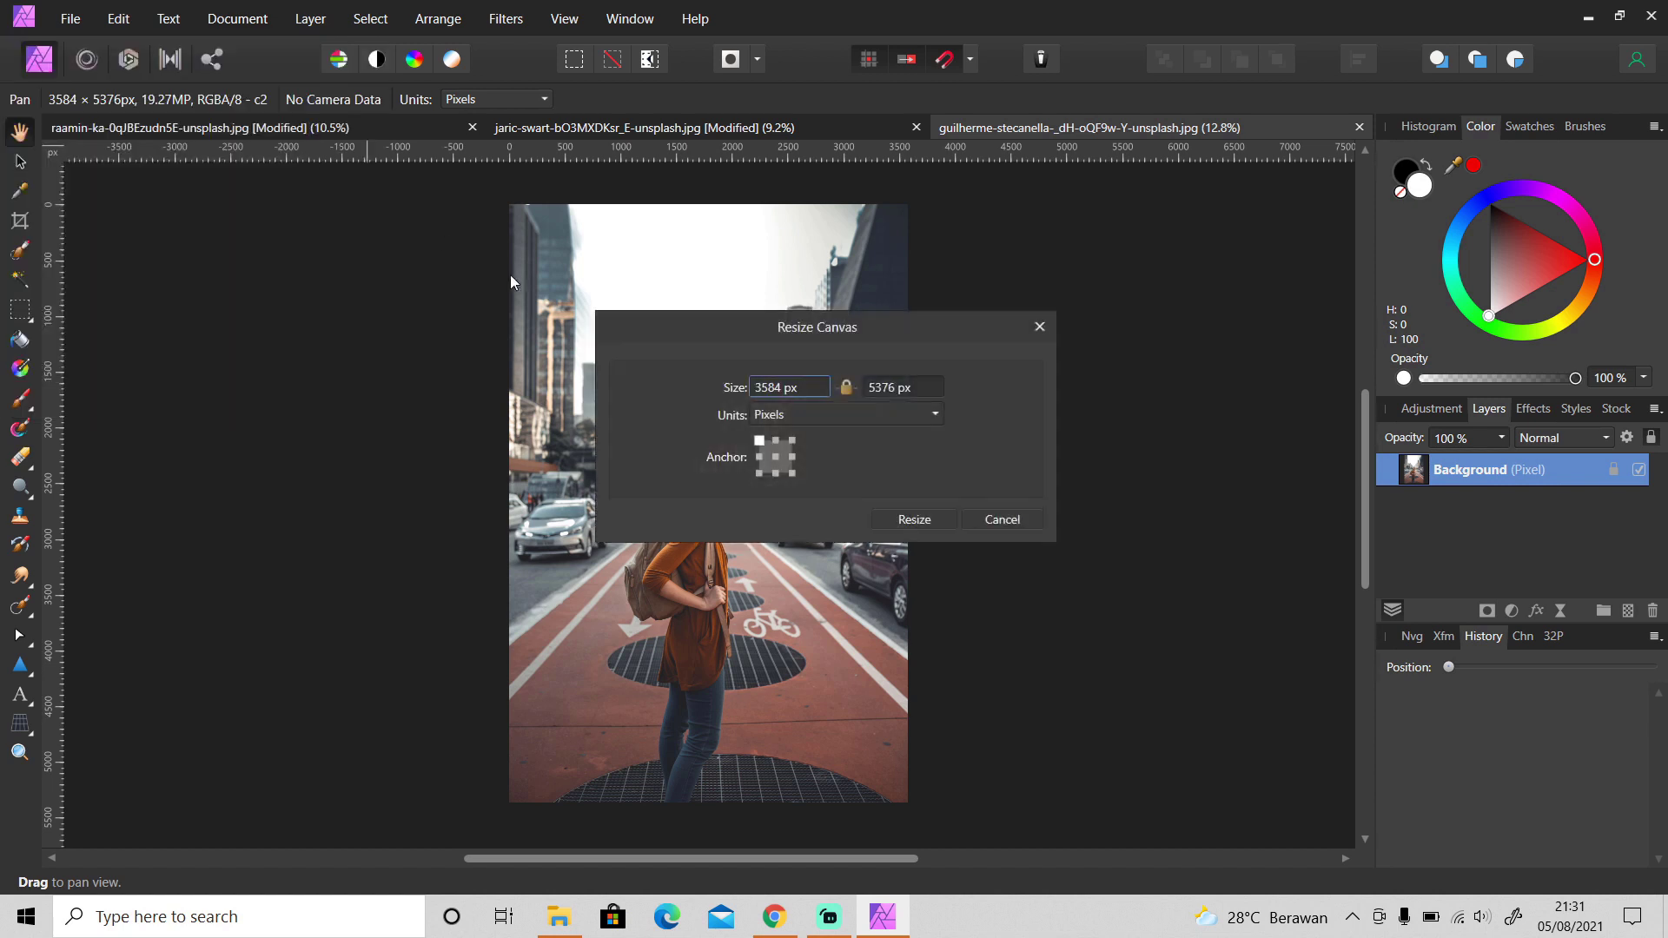
left_click(847, 388)
left_click(803, 387)
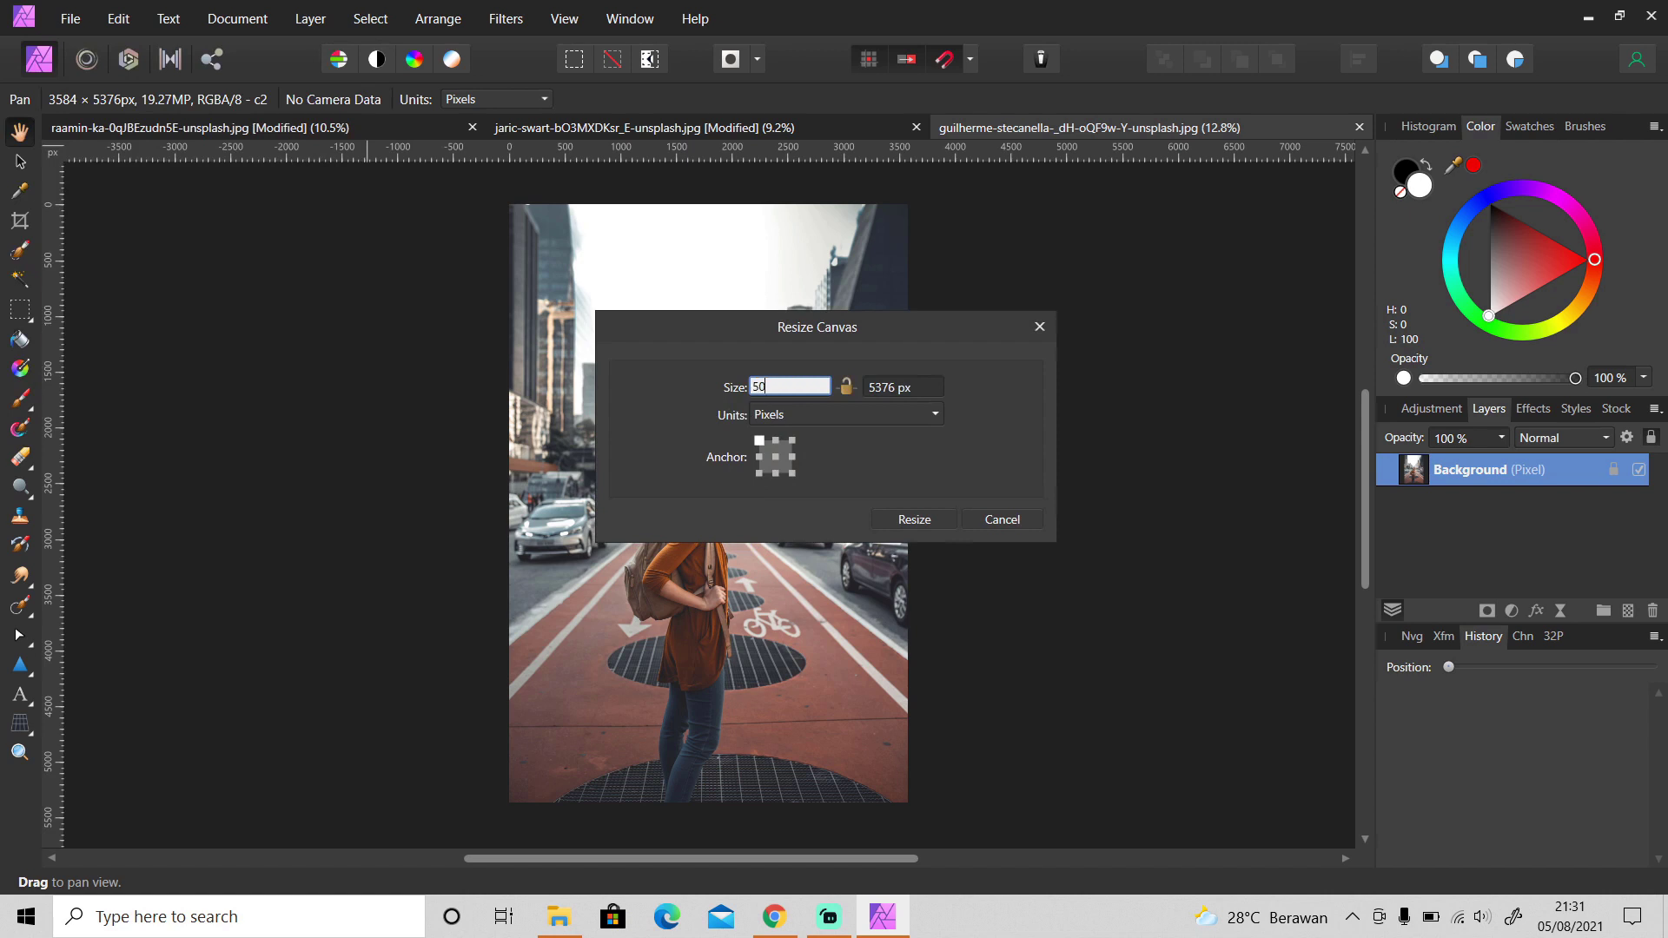
type("5000")
left_click(913, 519)
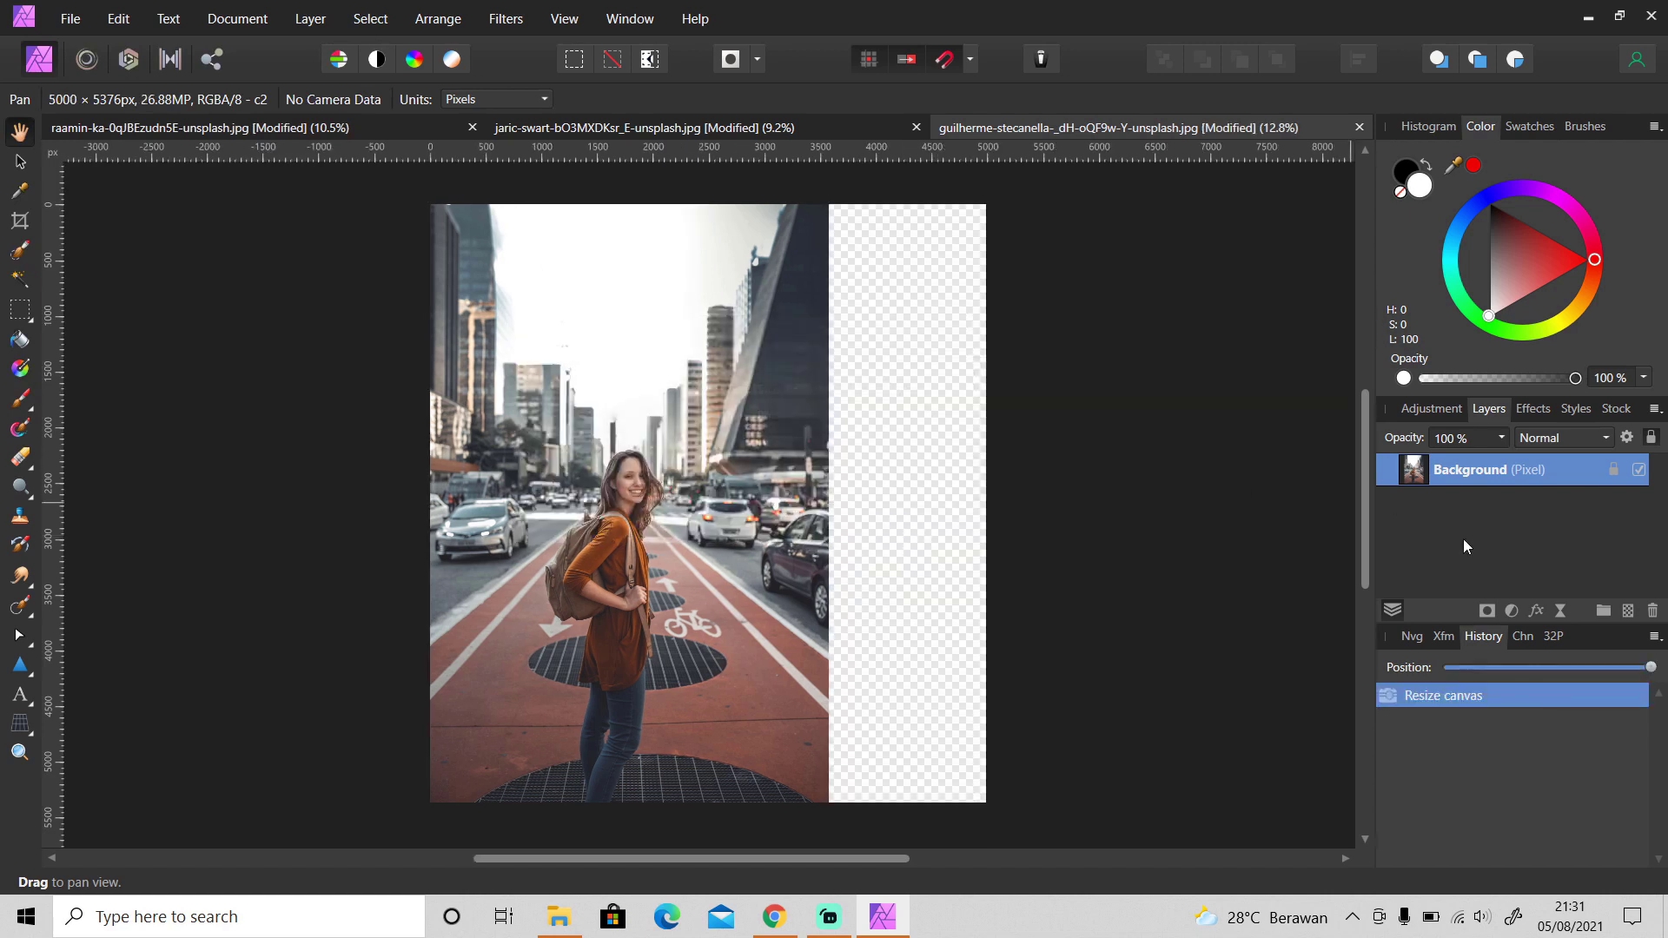
left_click(1617, 470)
key("m")
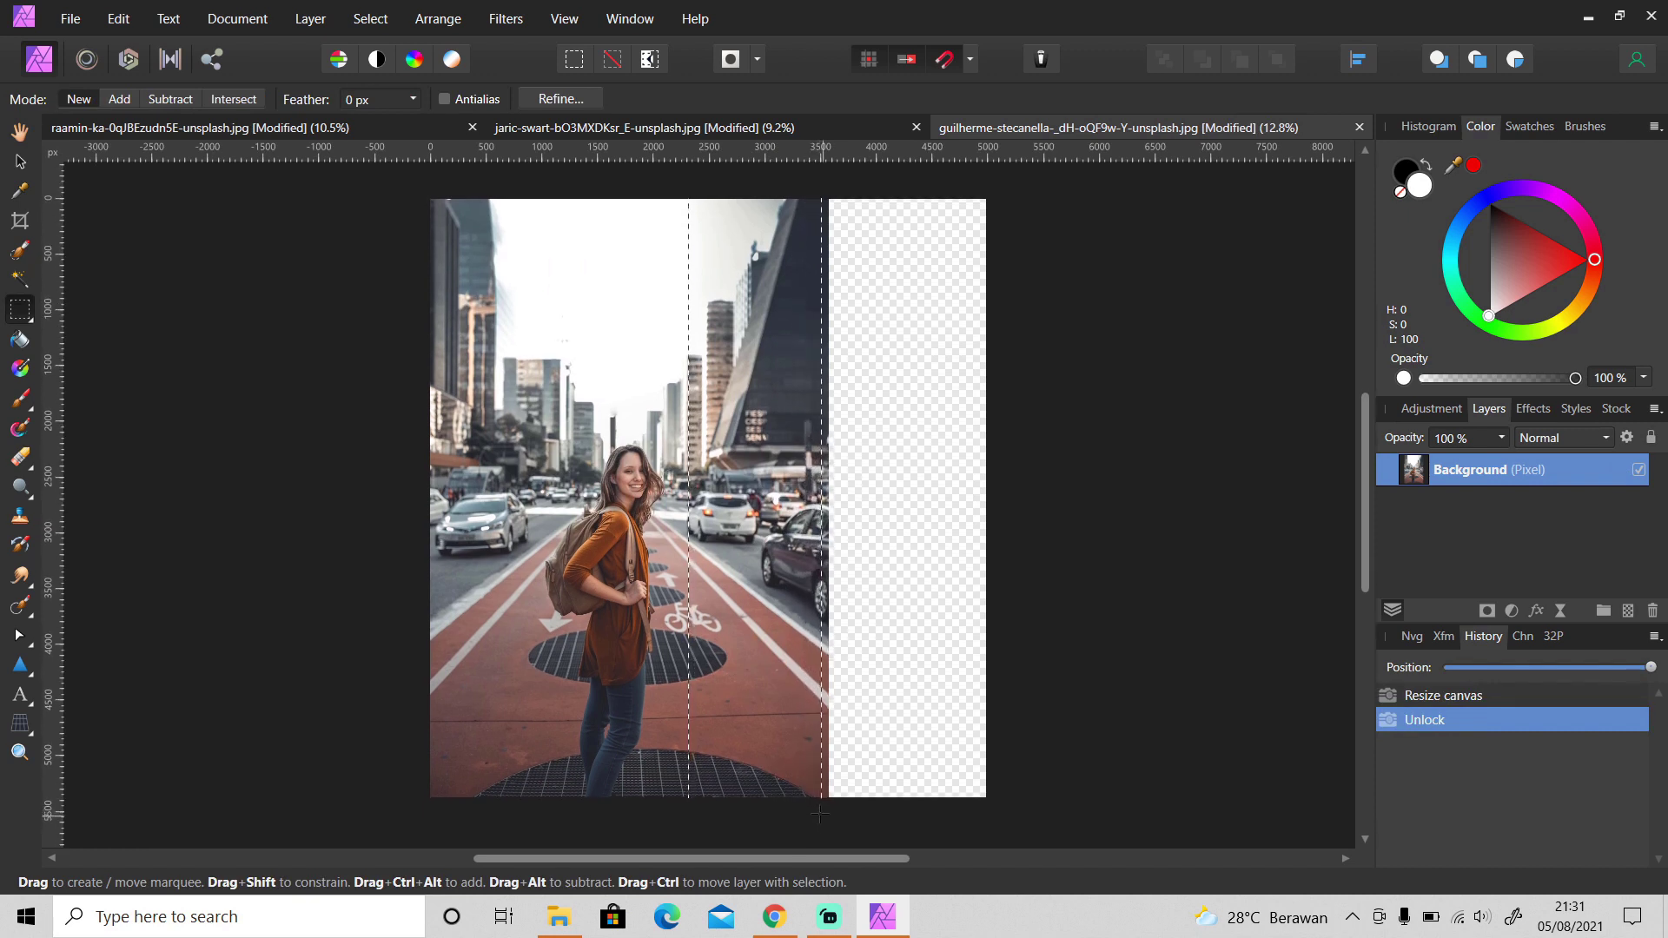
Stretch a full-height strip from the street scene's right side out to the canvas edge, then deselect
mouse_move(770, 593)
left_mouse_down()
mouse_move(823, 482)
mouse_move(987, 498)
left_mouse_up()
key("v")
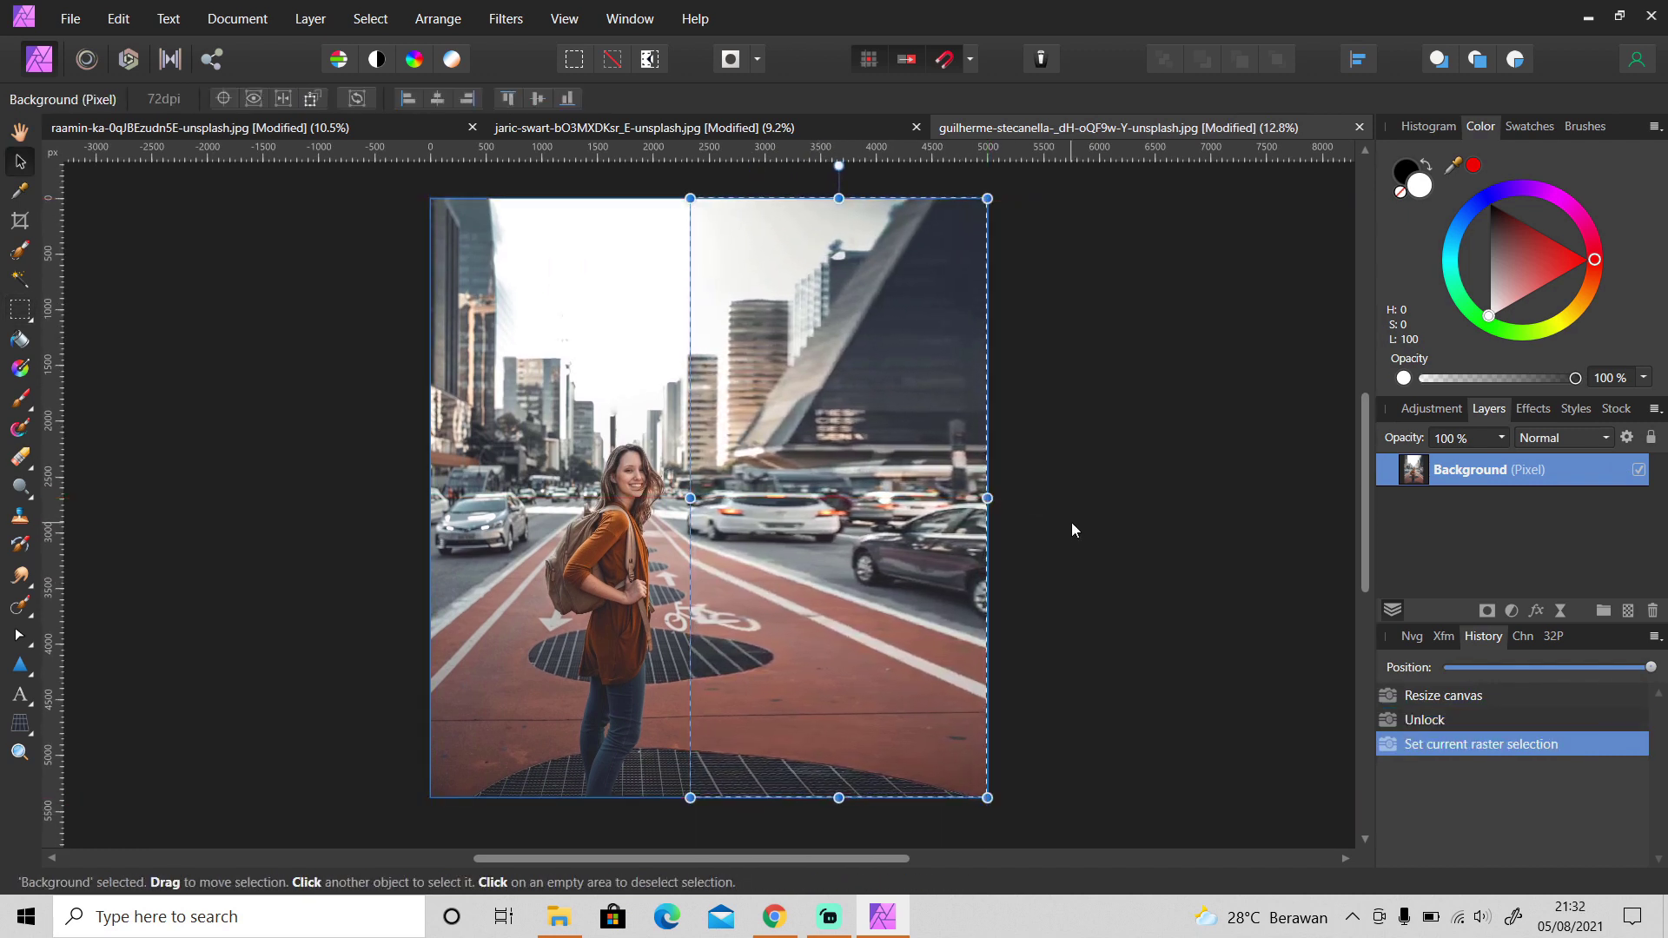
left_click(1060, 498)
key("ctrl+d")
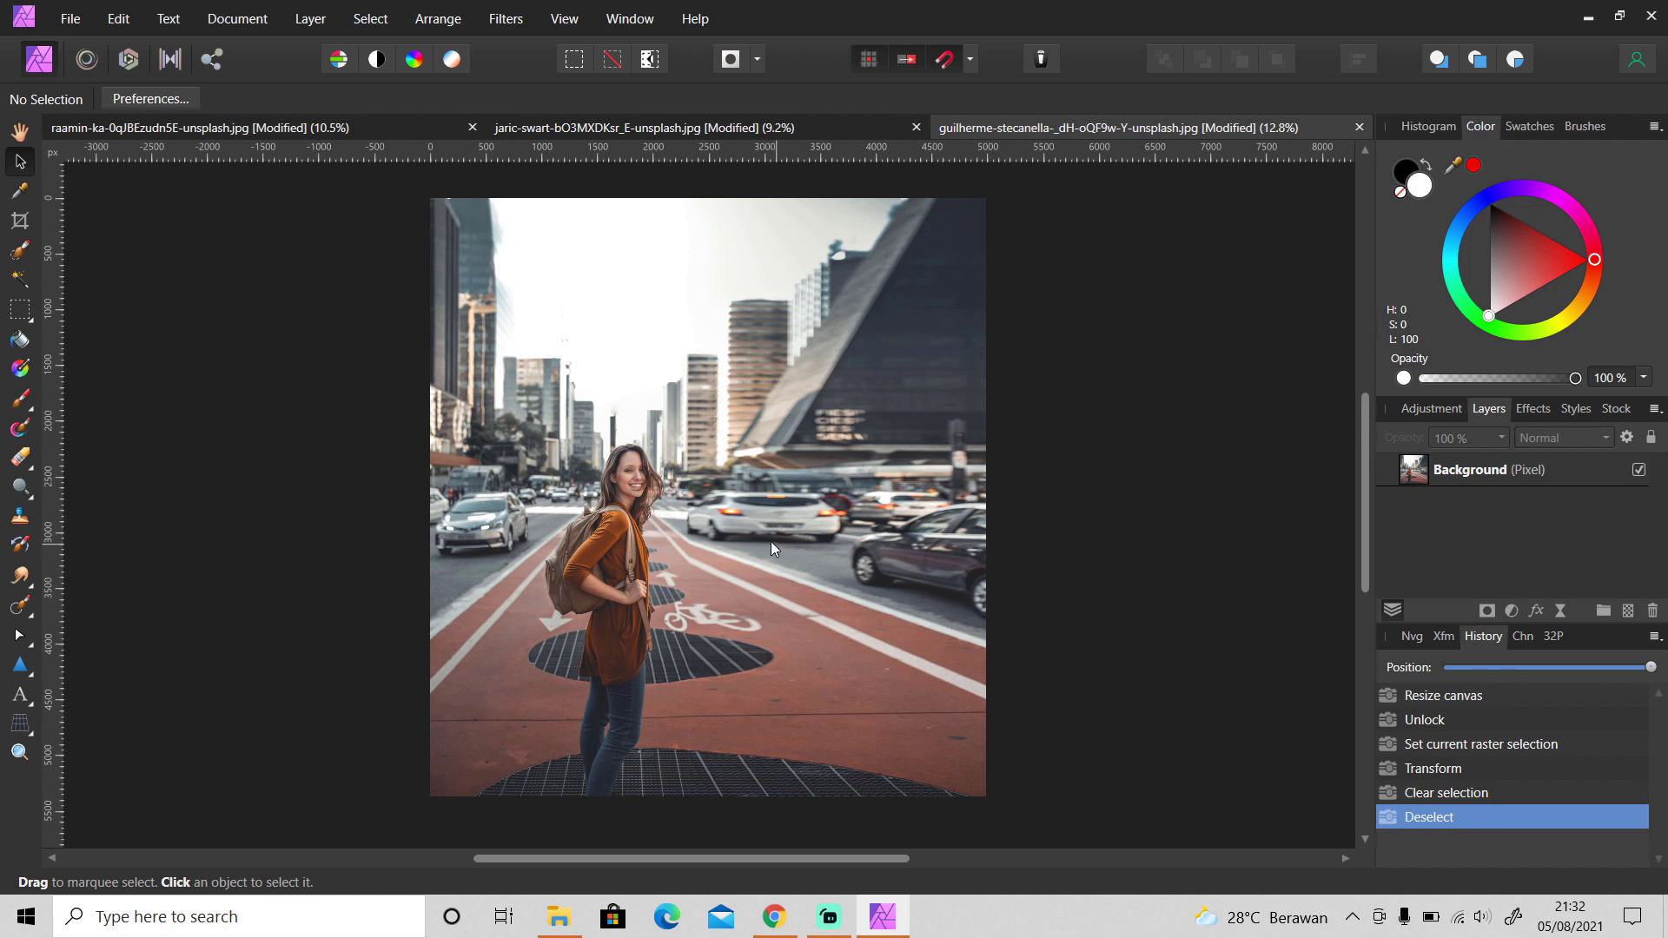
Review the beach, hat portrait and city street documents, ending back on the beach photo
left_click(682, 121)
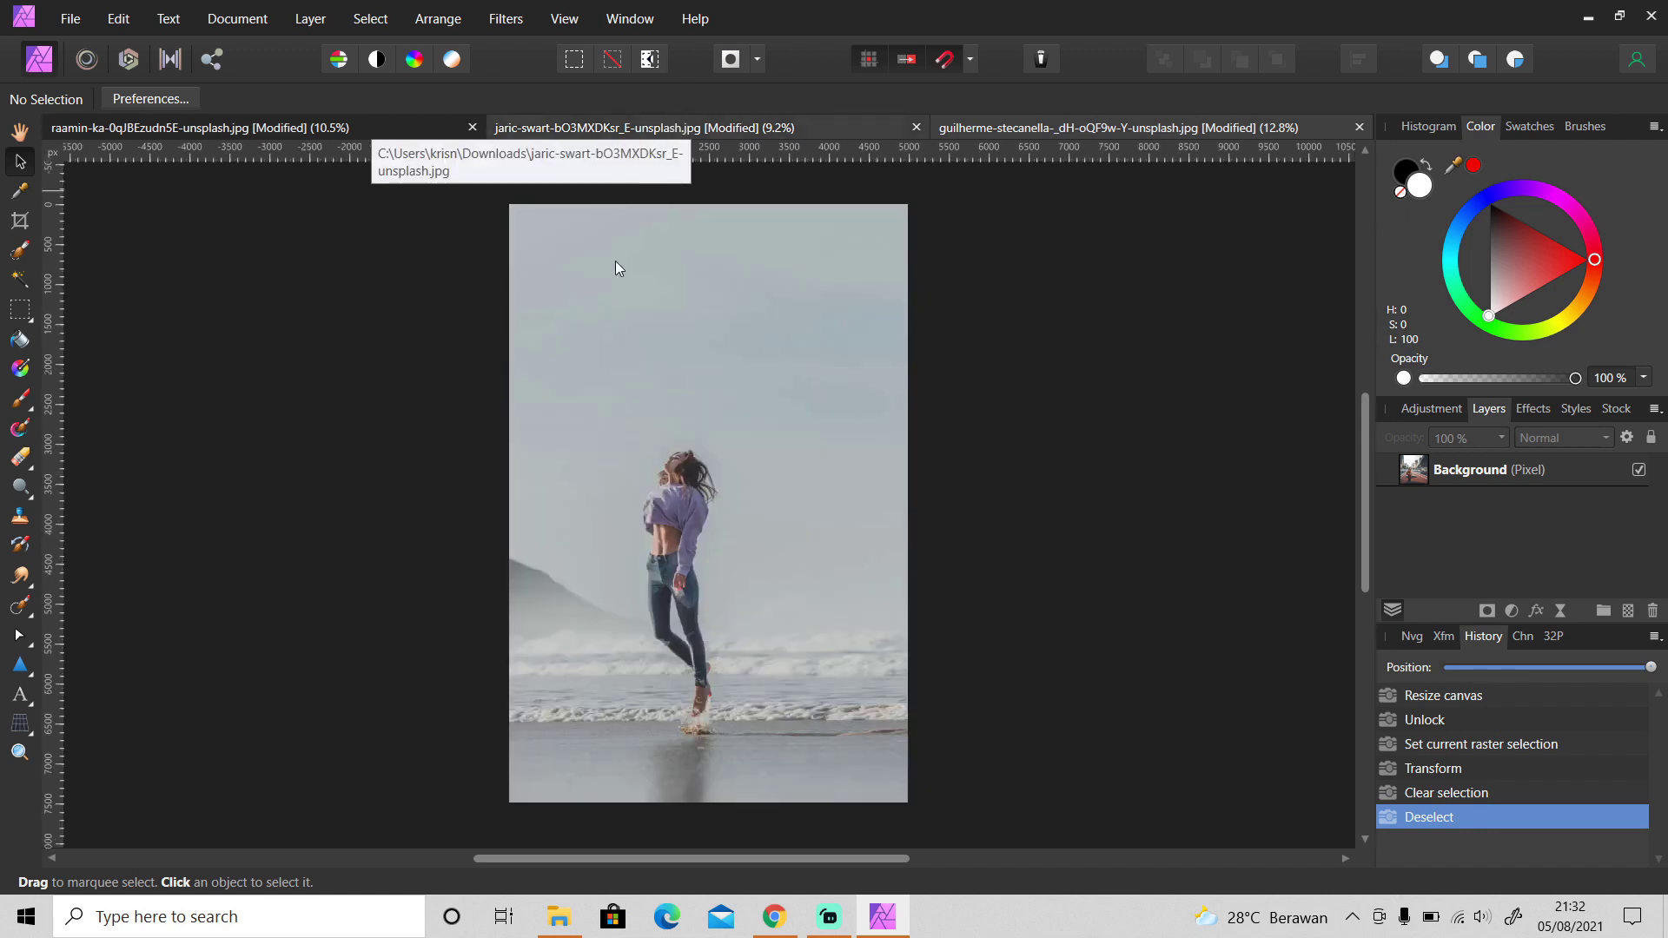
left_click(405, 137)
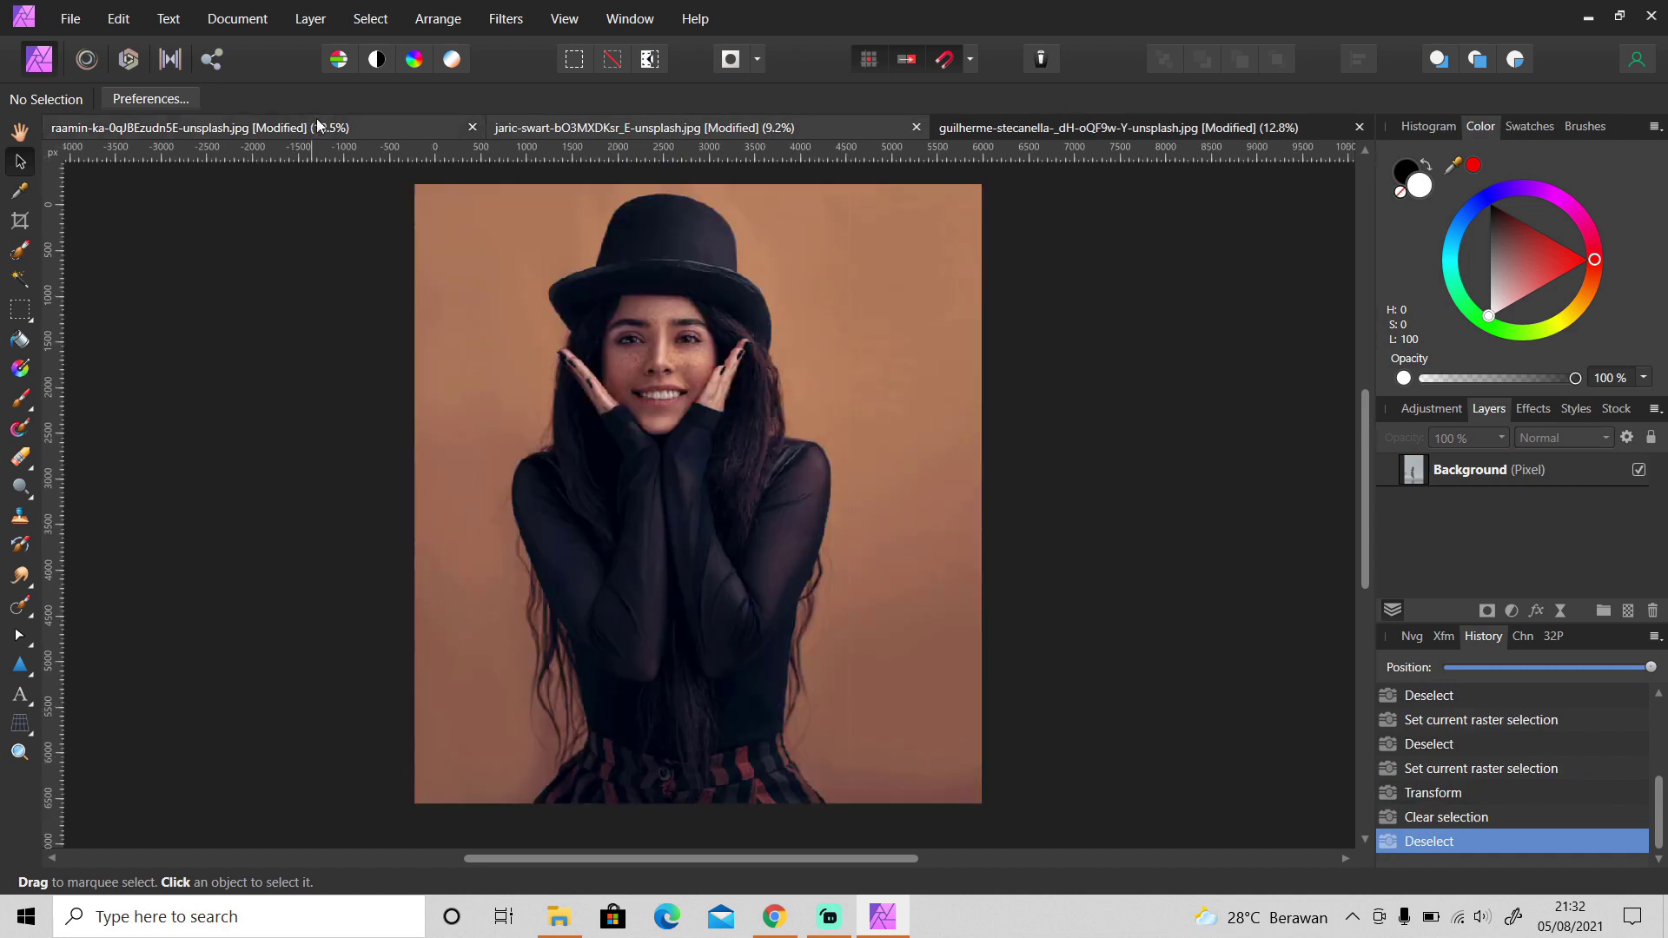
left_click(945, 250)
left_click(1070, 130)
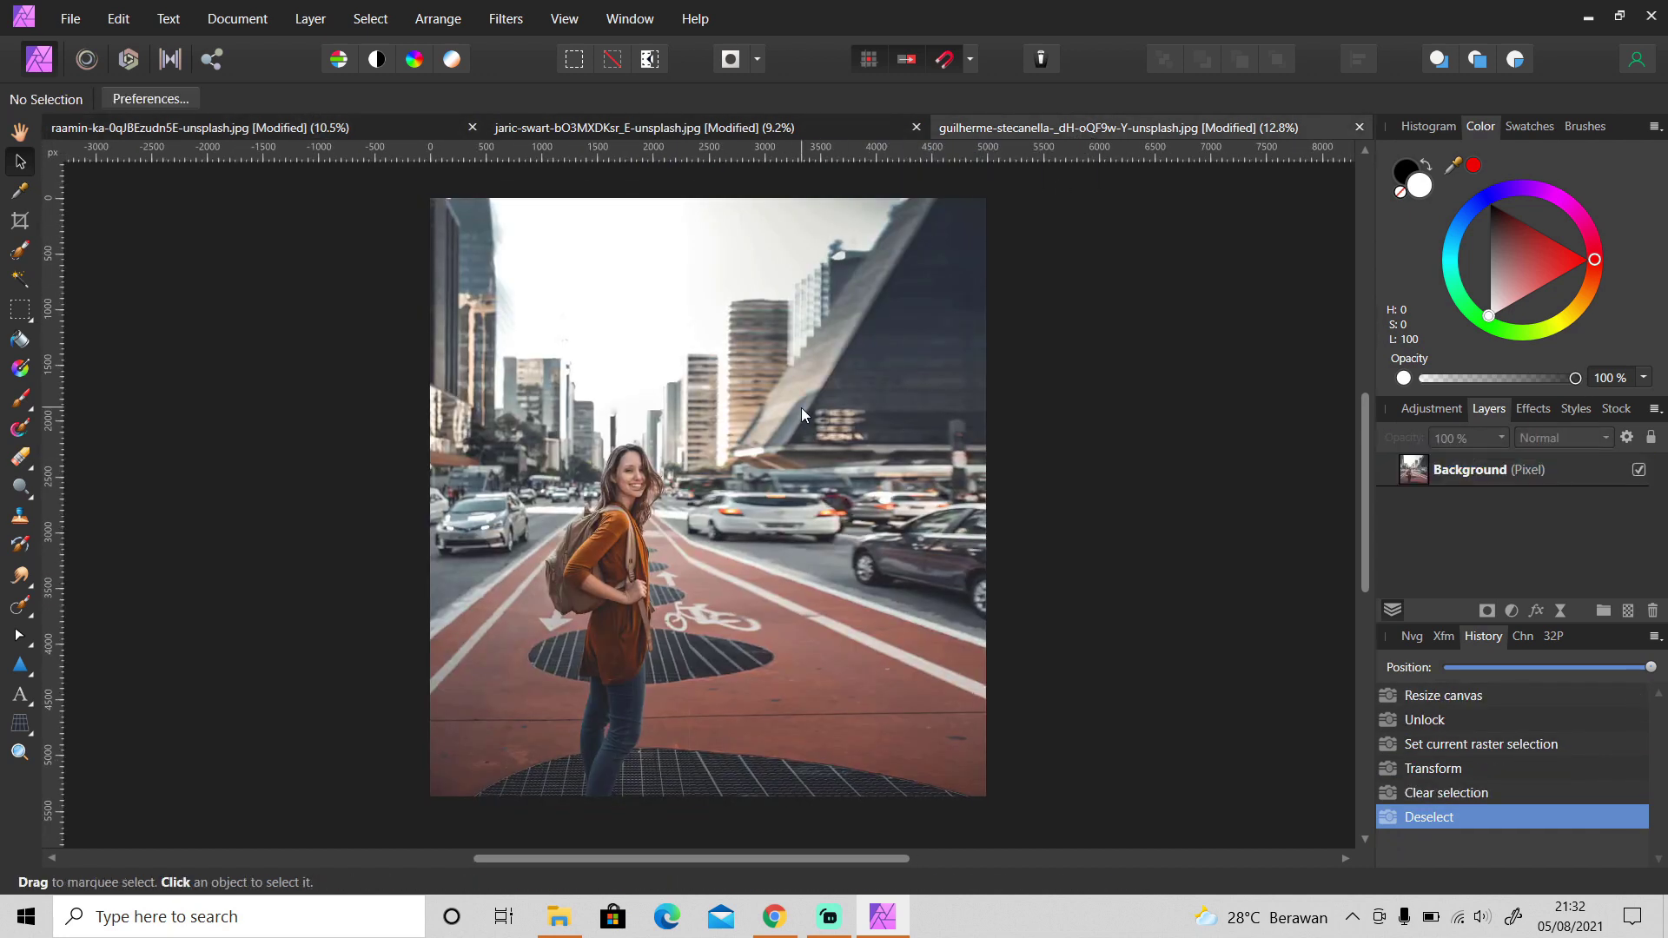
left_click(662, 127)
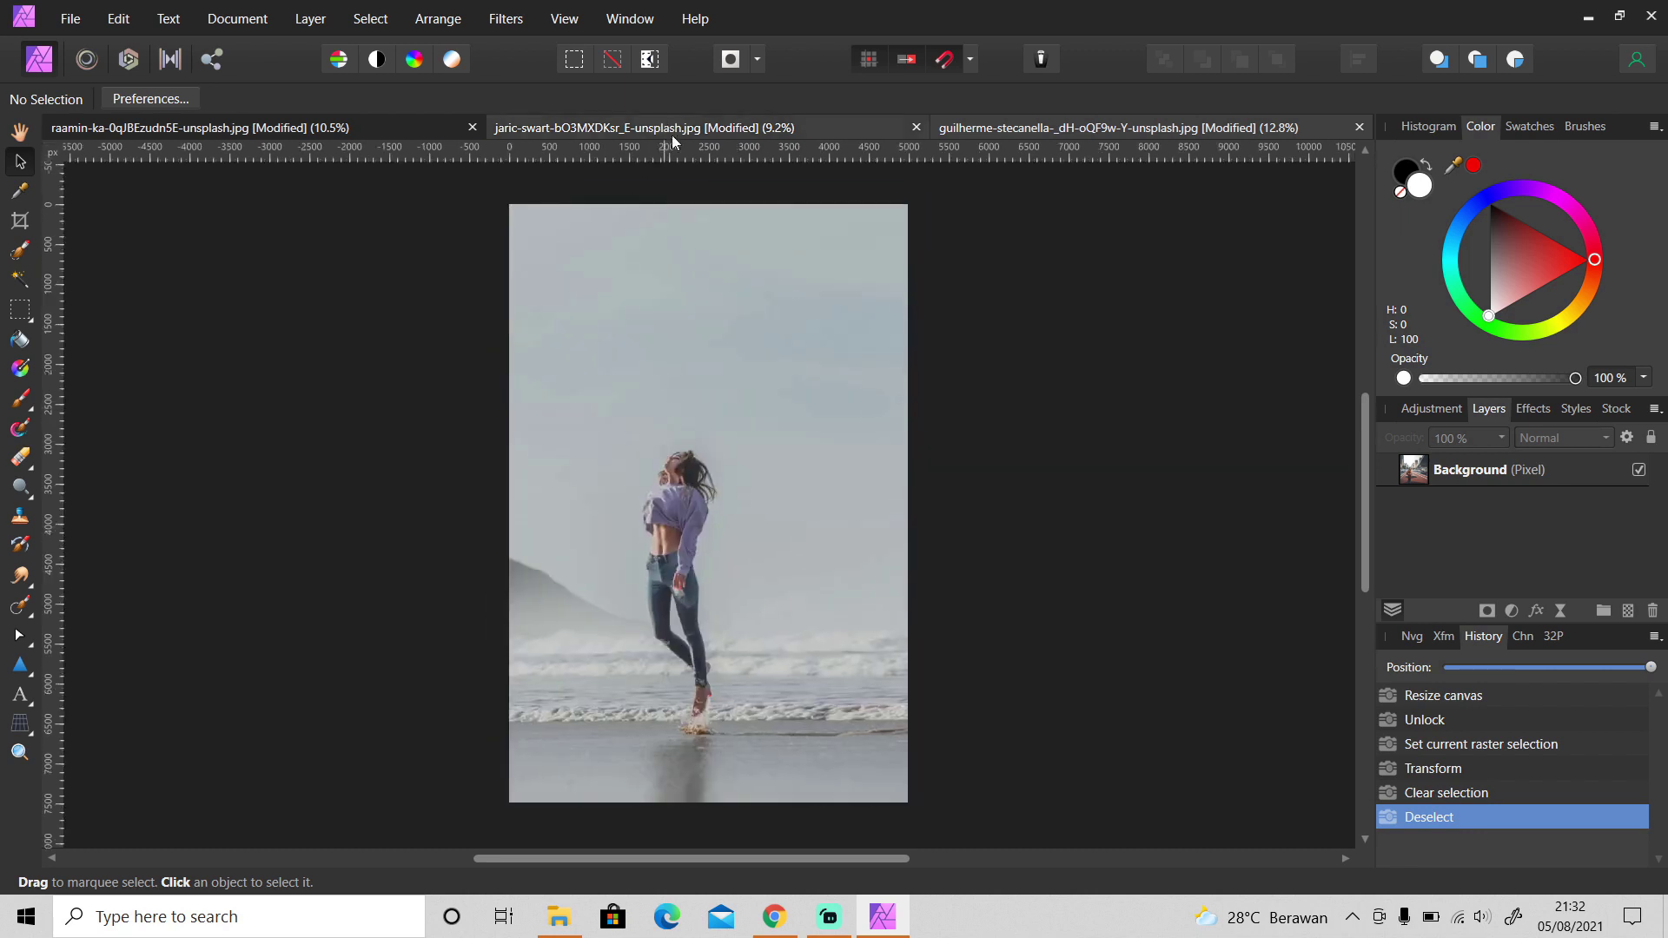